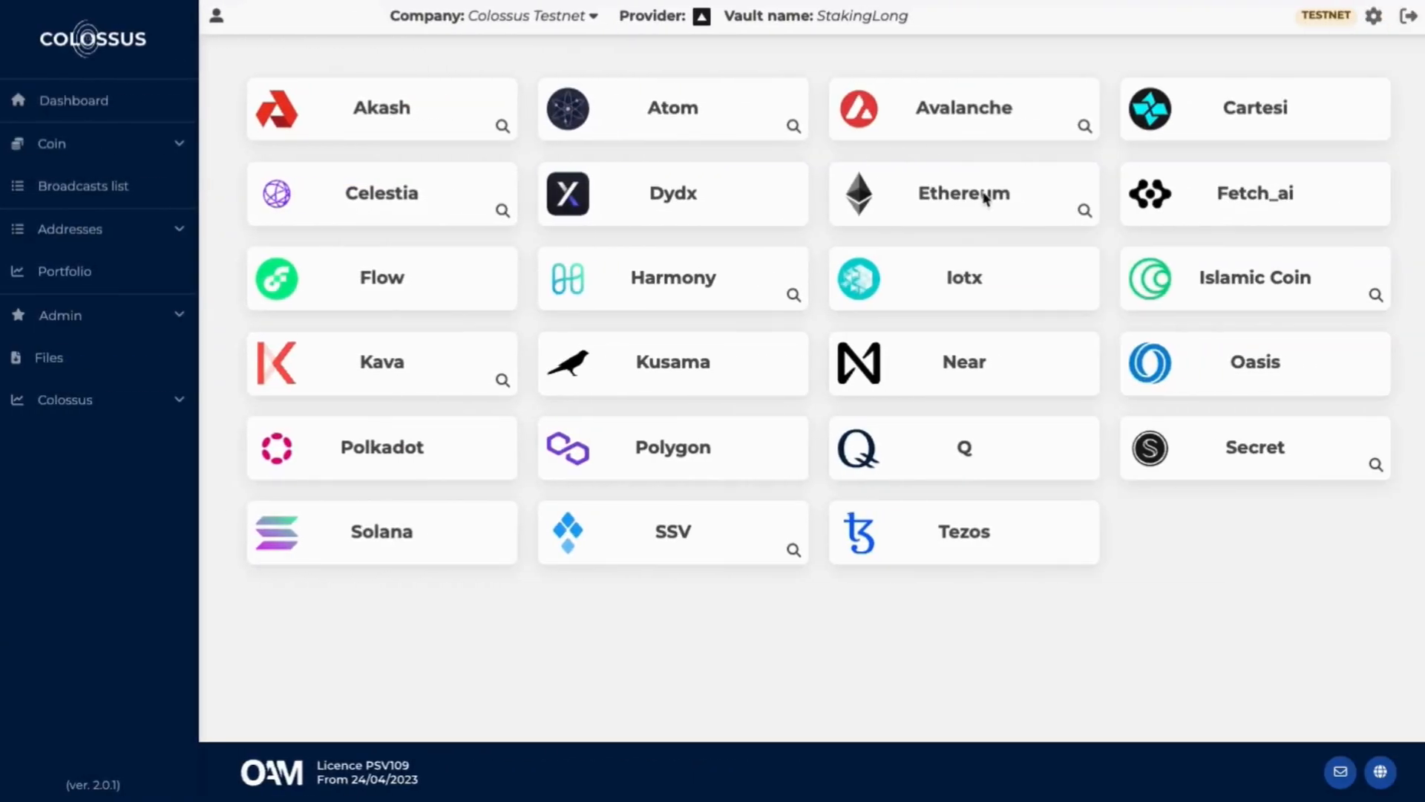
- Open the Ethereum page and examine the request list's ID, amount, withdraw credential, quantity and status columns
left_click(984, 198)
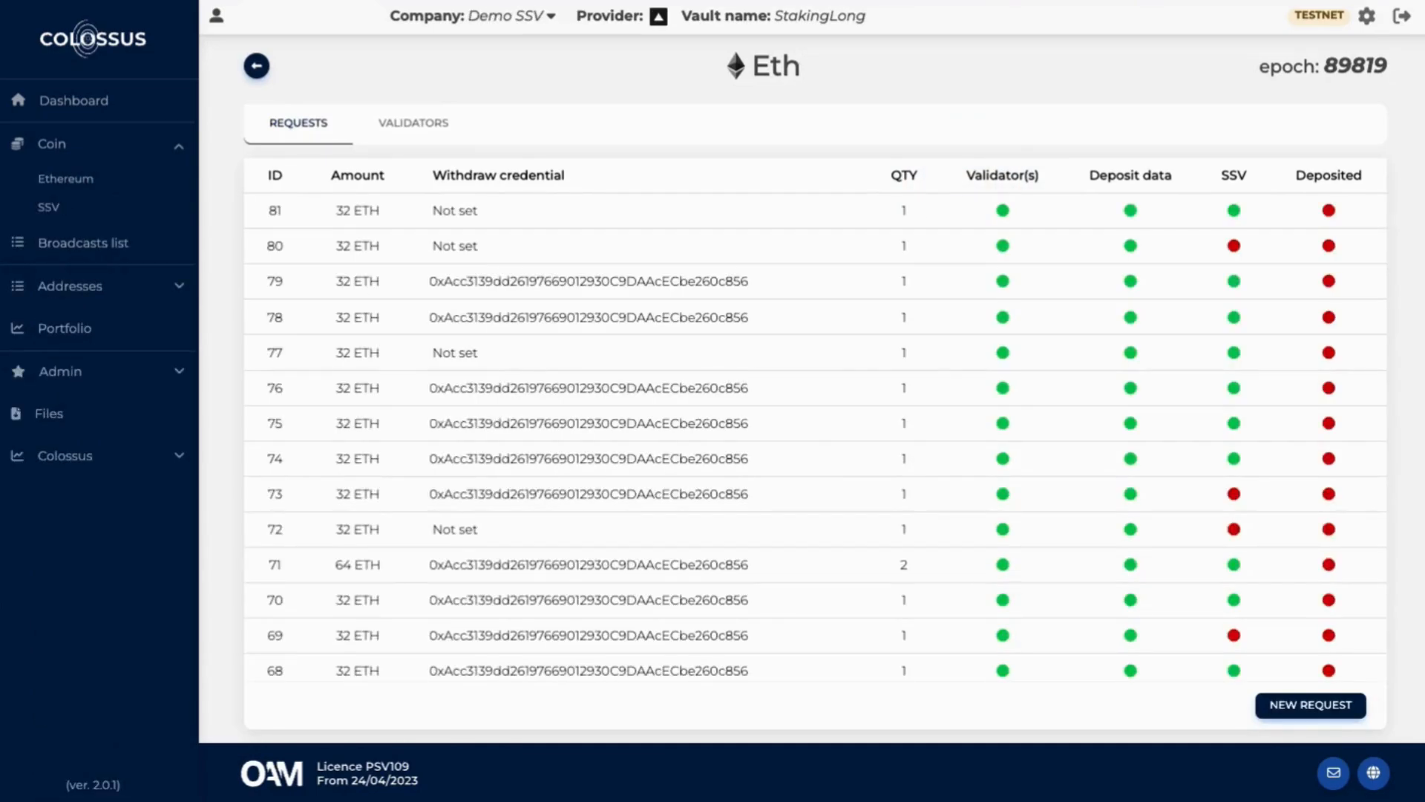
left_click(301, 115)
left_click(275, 175)
left_click(364, 173)
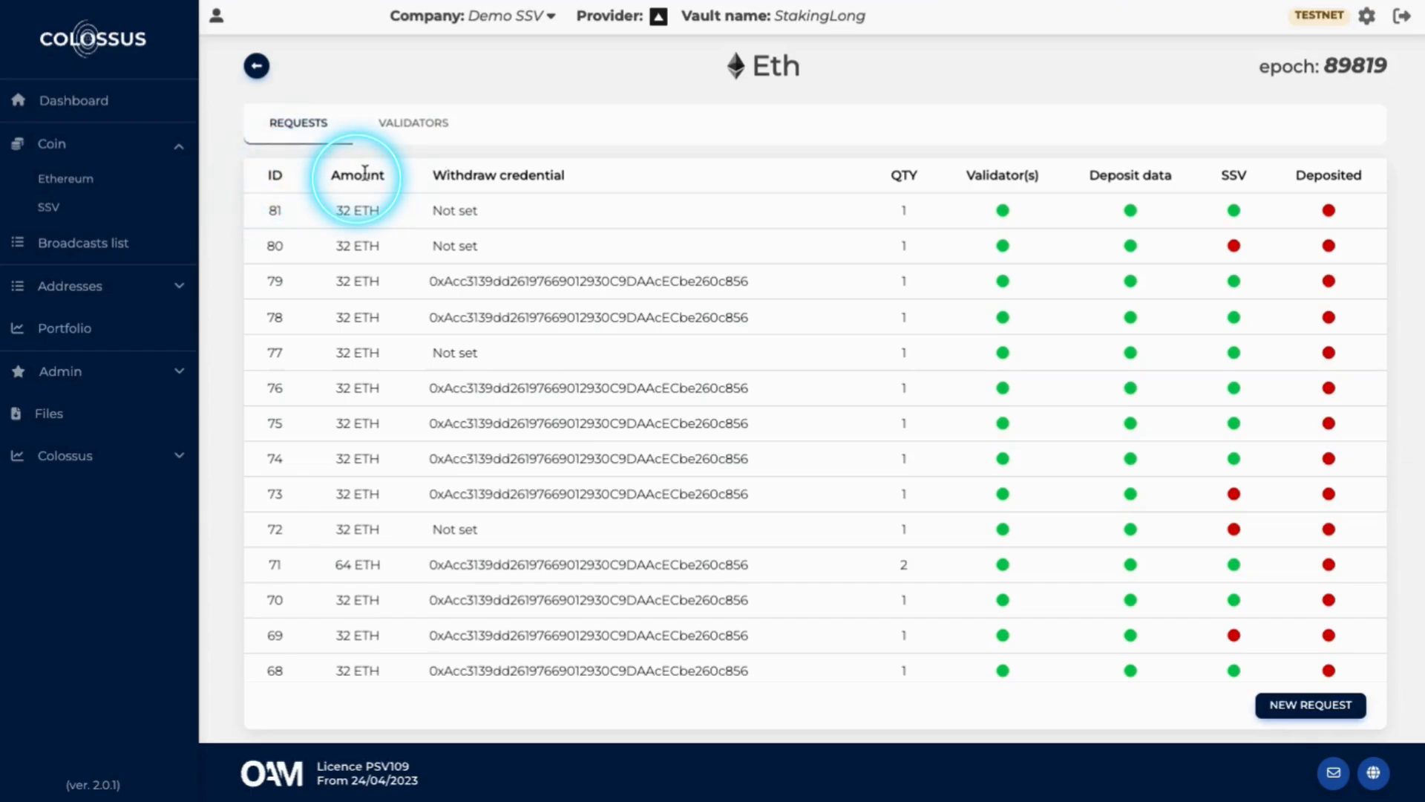
left_click(486, 173)
scroll(482, 178, "down", 1)
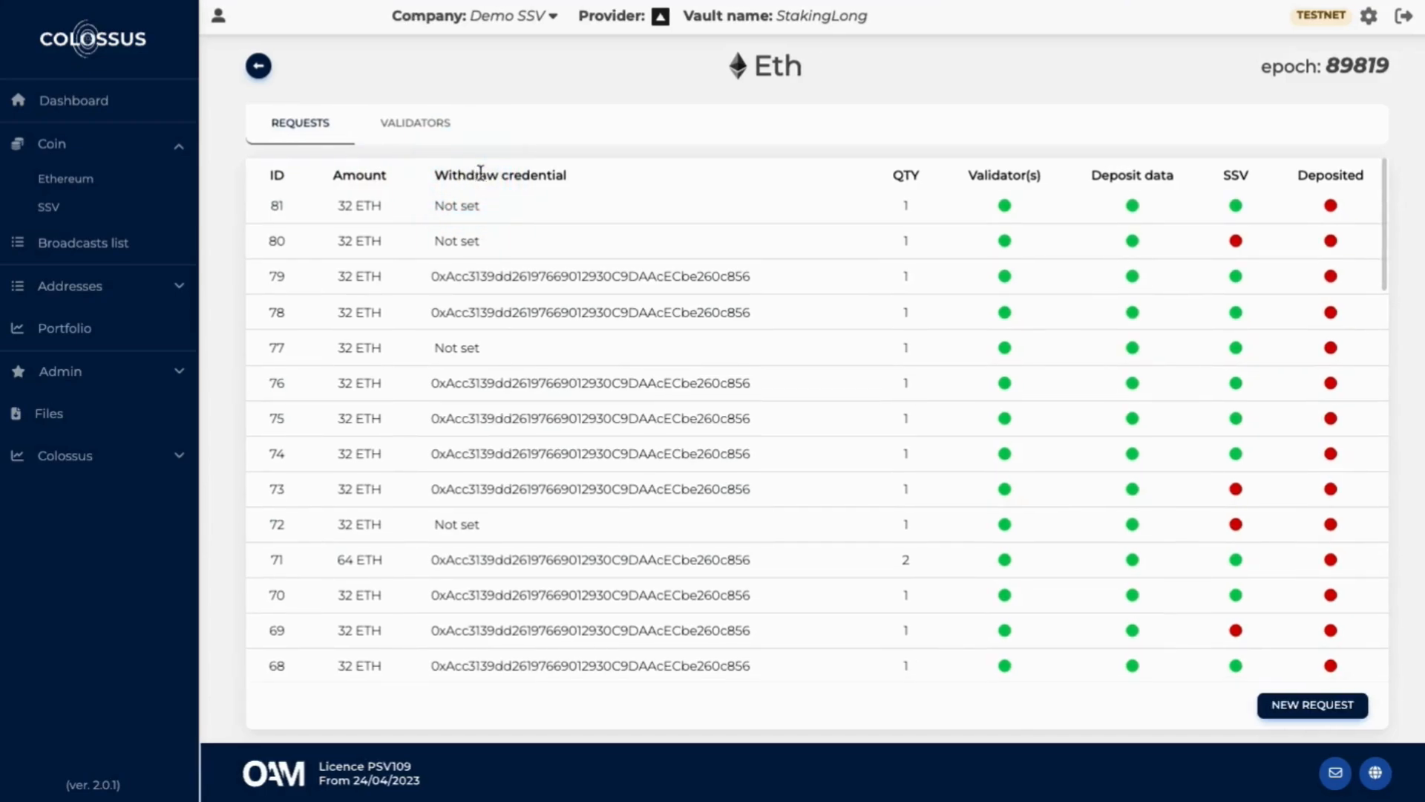
left_click(890, 168)
scroll(895, 170, "down", 1)
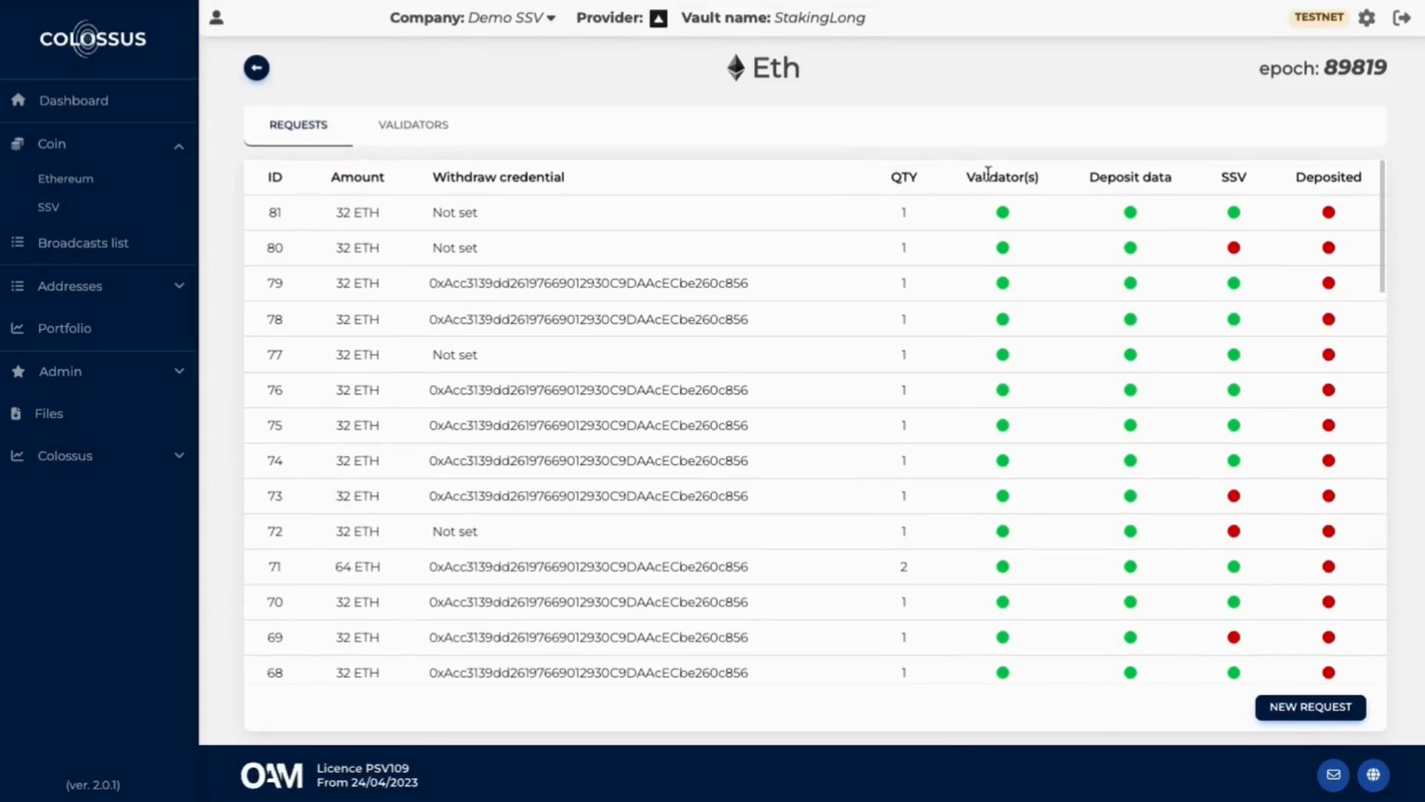
left_click(998, 171)
scroll(997, 169, "up", 1)
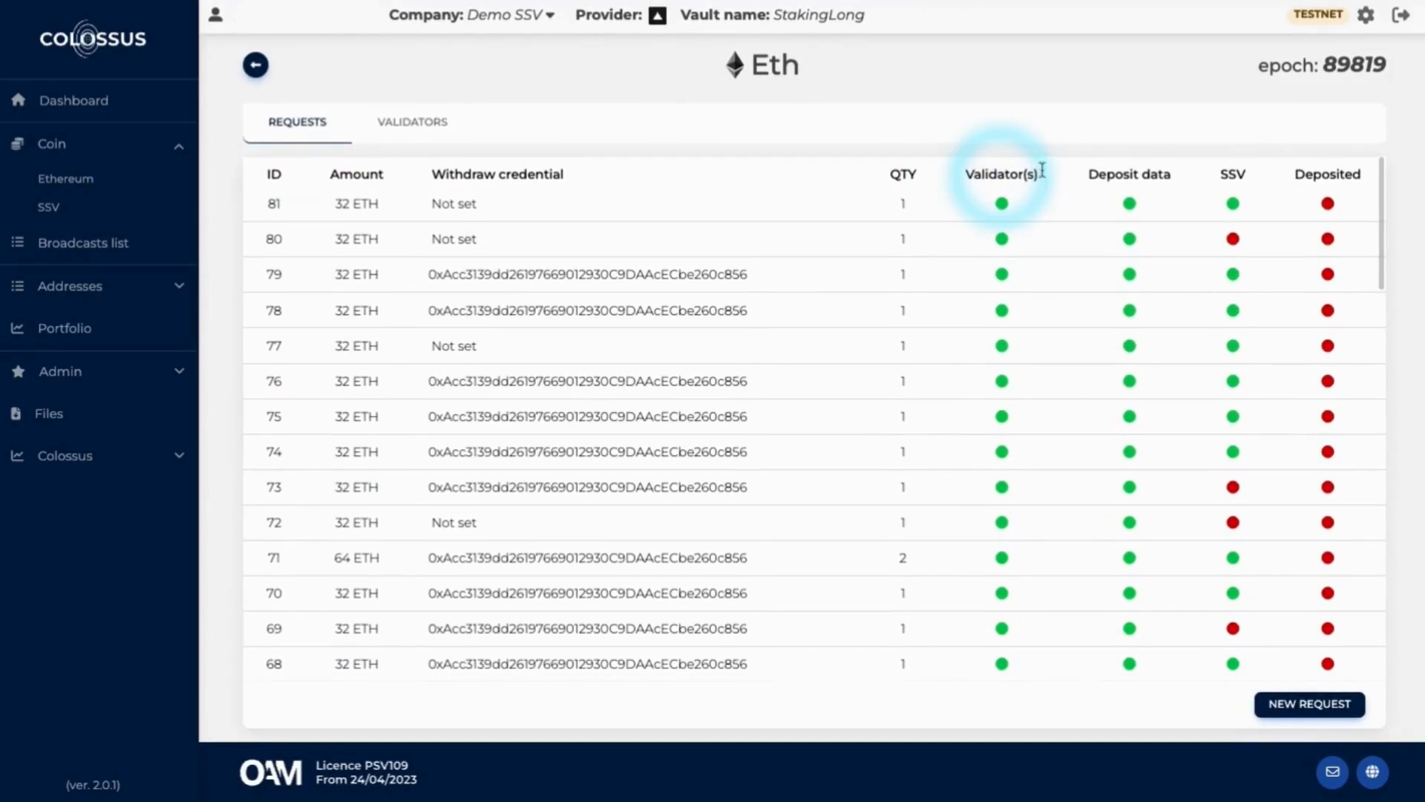
left_click(1133, 172)
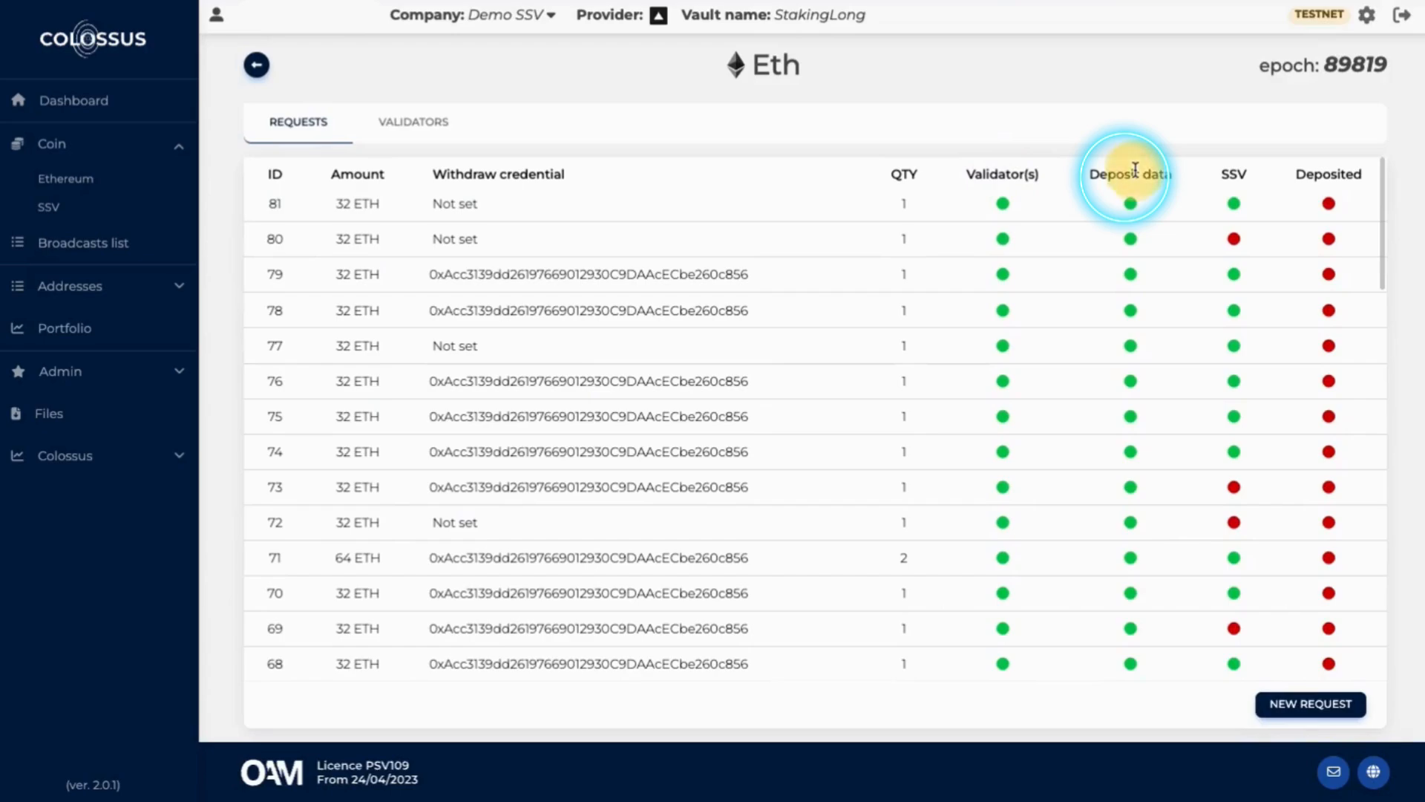
left_click(1232, 169)
left_click(1312, 168)
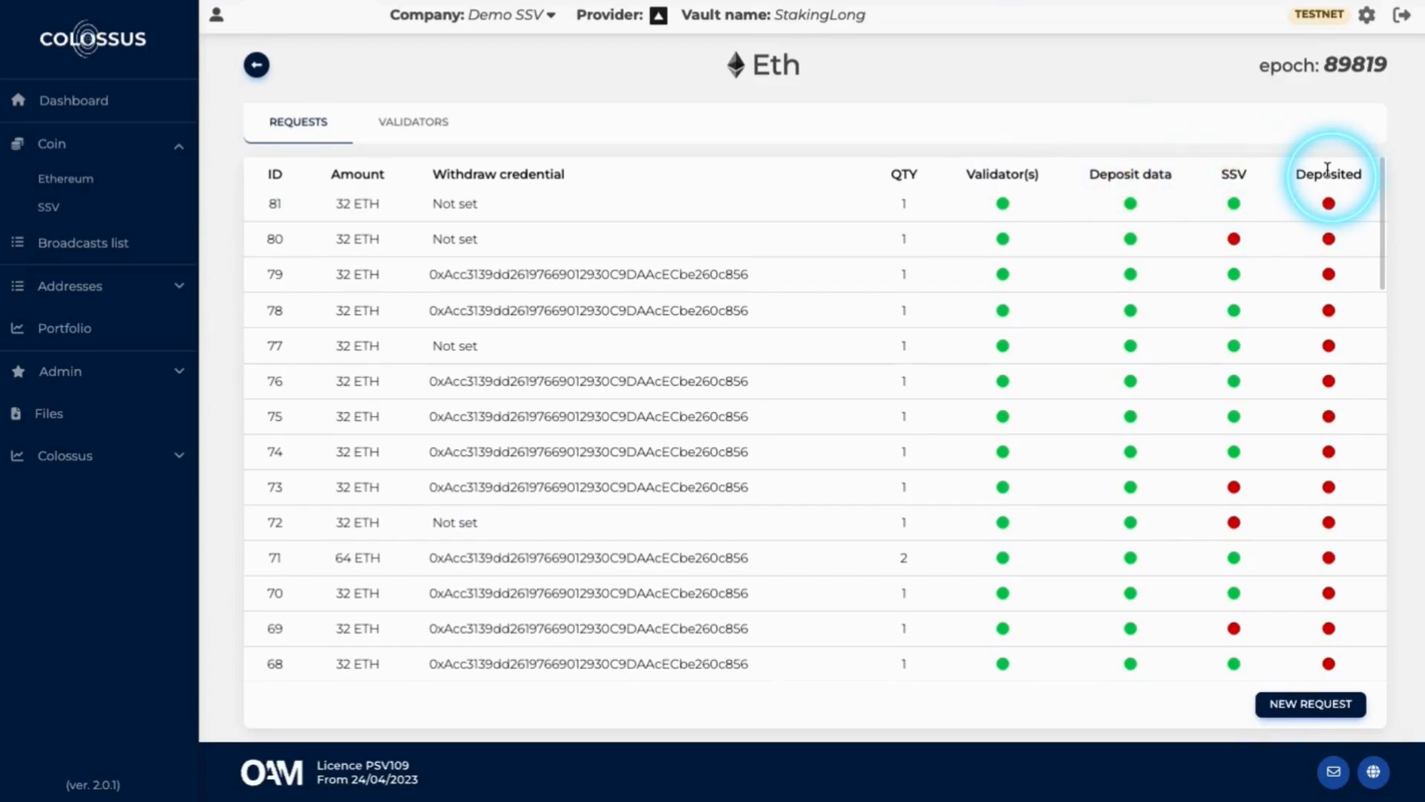
- View the Ethereum validators and examine their request ID, pubkey, withdraw address, total withdraw, validator index, explorer and status columns
left_click(413, 121)
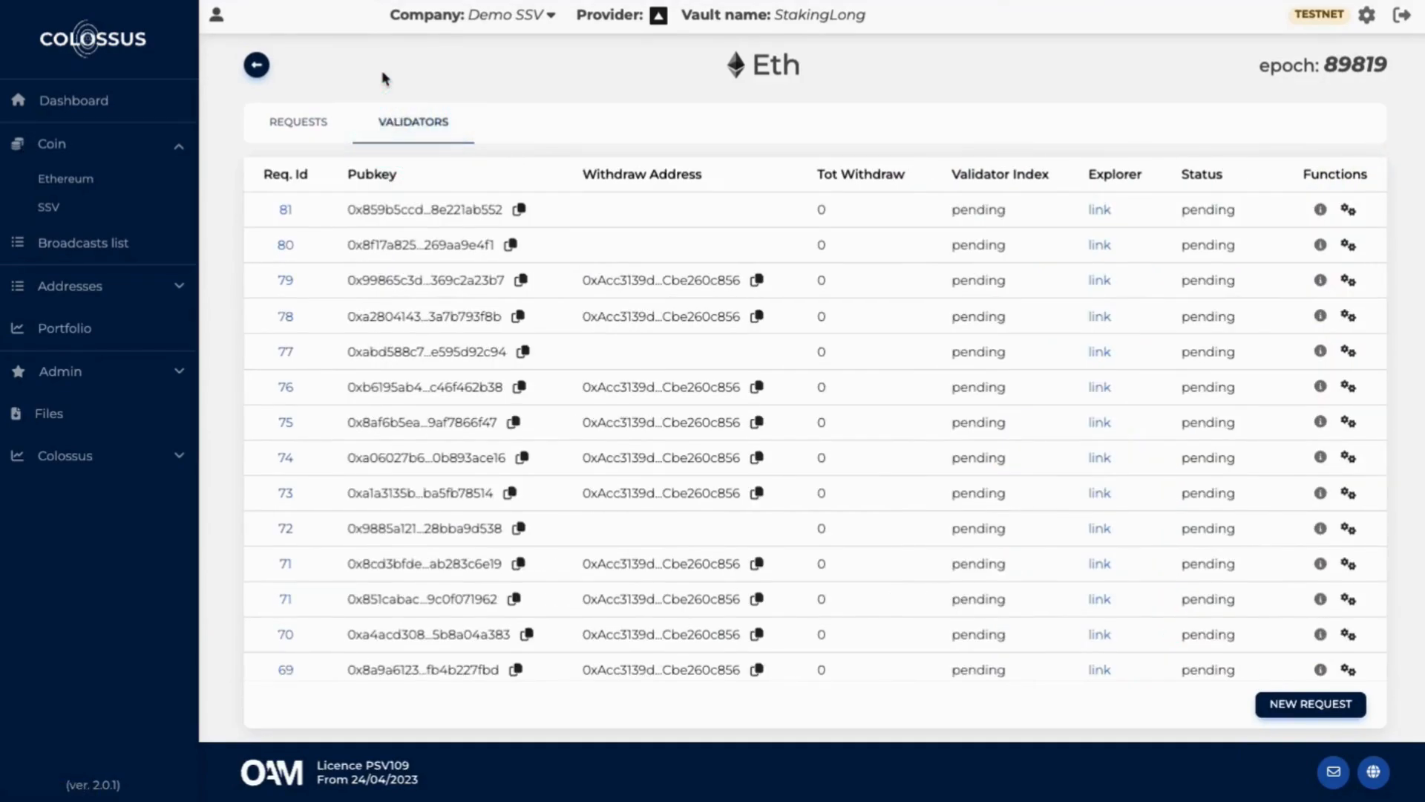
left_click(984, 173)
left_click(385, 174)
left_click(650, 175)
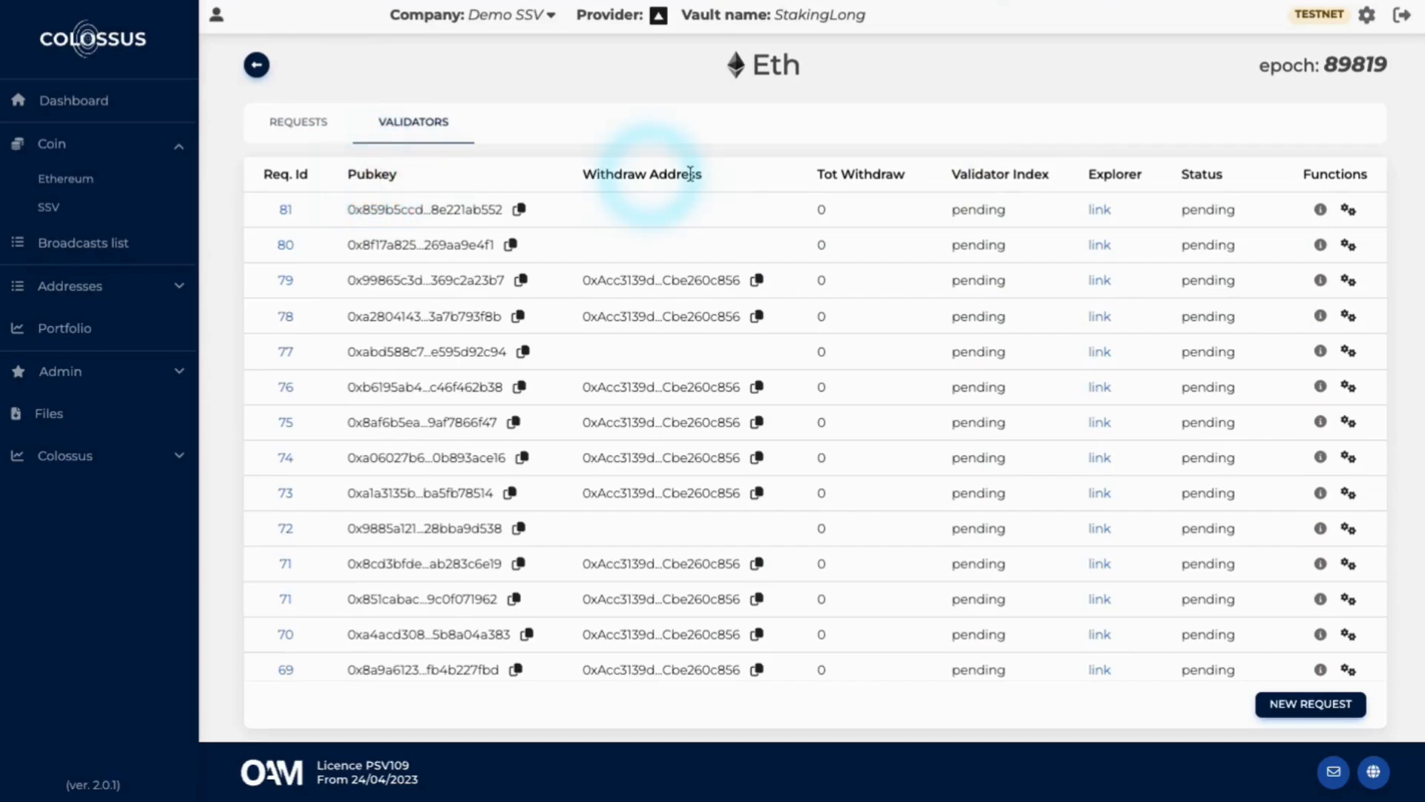
left_click(861, 174)
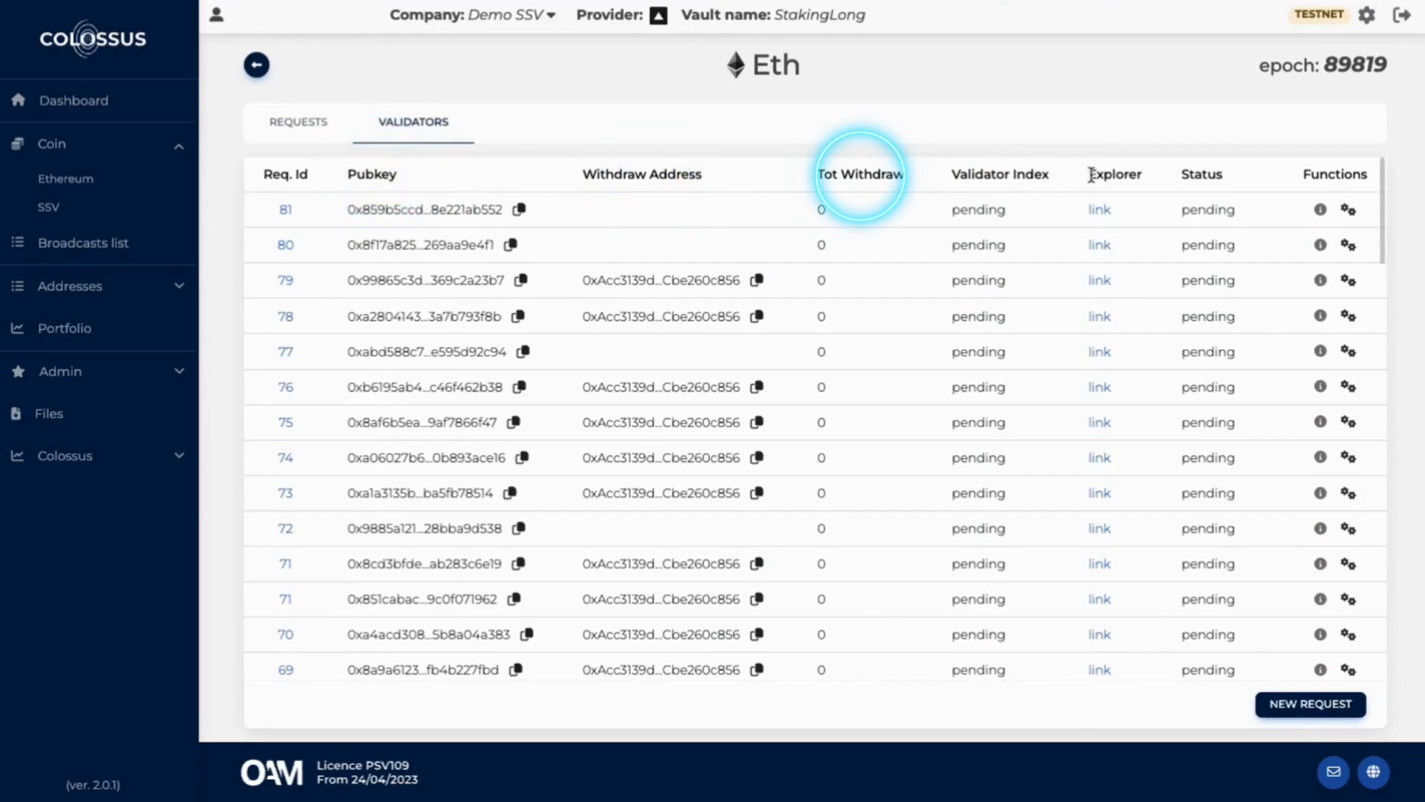
left_click(995, 175)
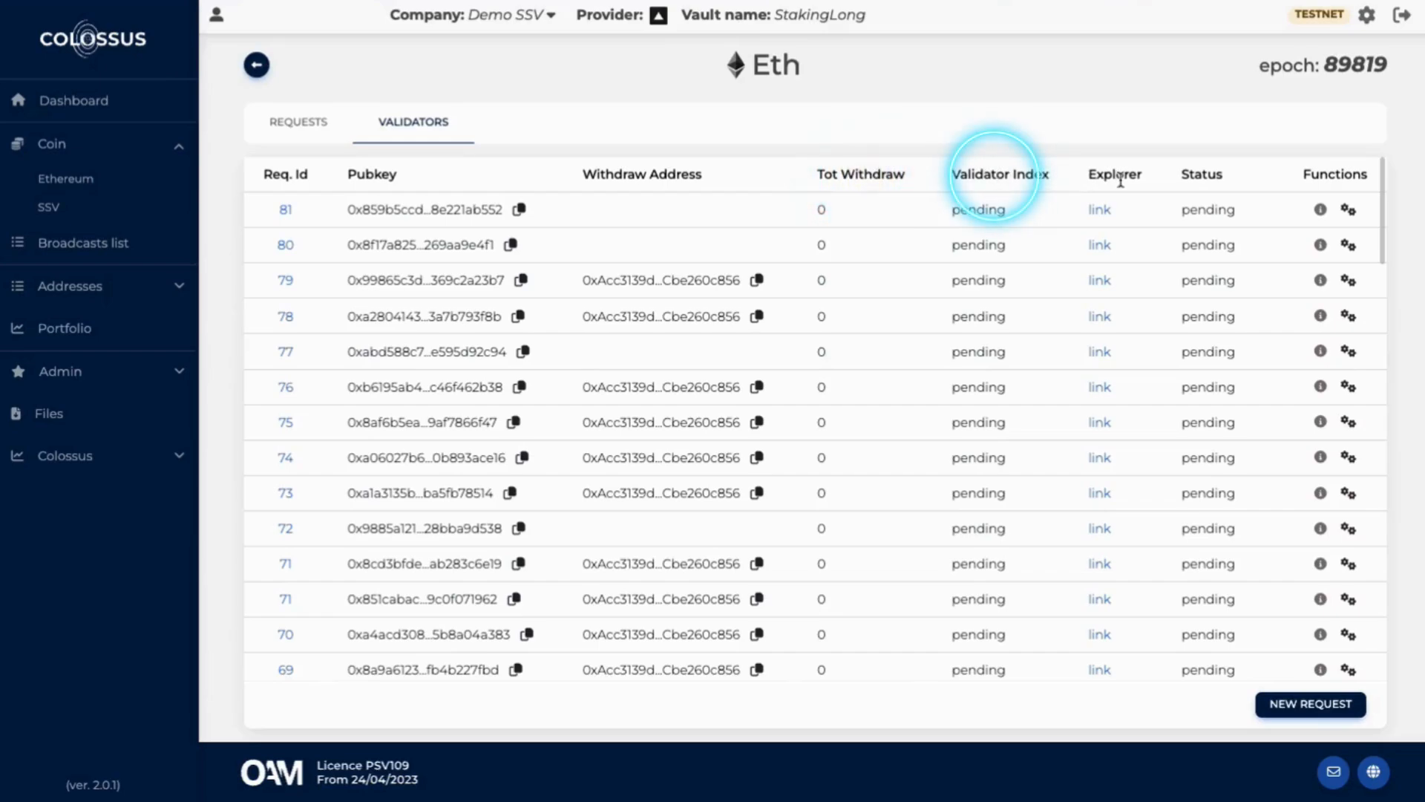
left_click(1202, 177)
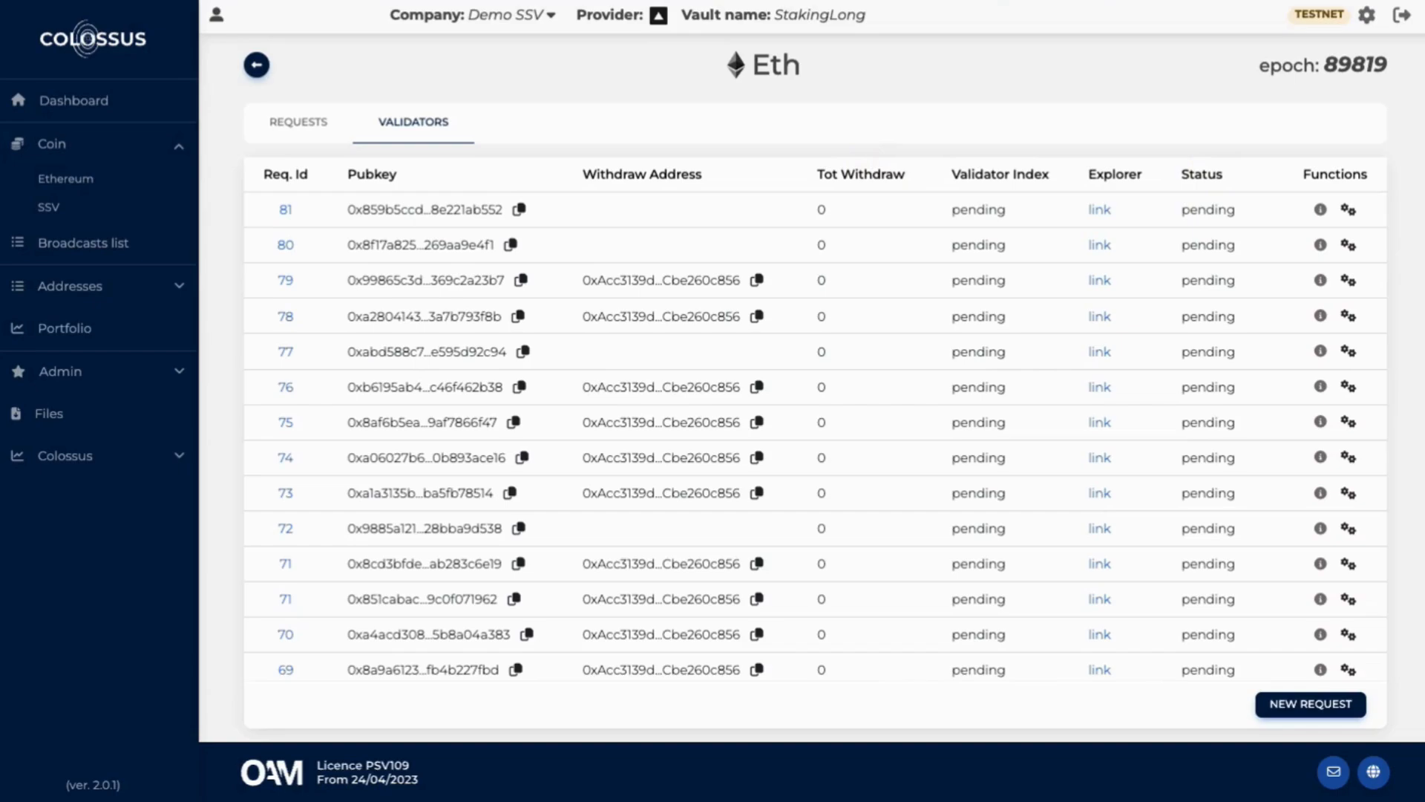
left_click(1117, 176)
- Return to the Ethereum requests, start a new request, and check its withdraw credential and owner address
left_click(301, 102)
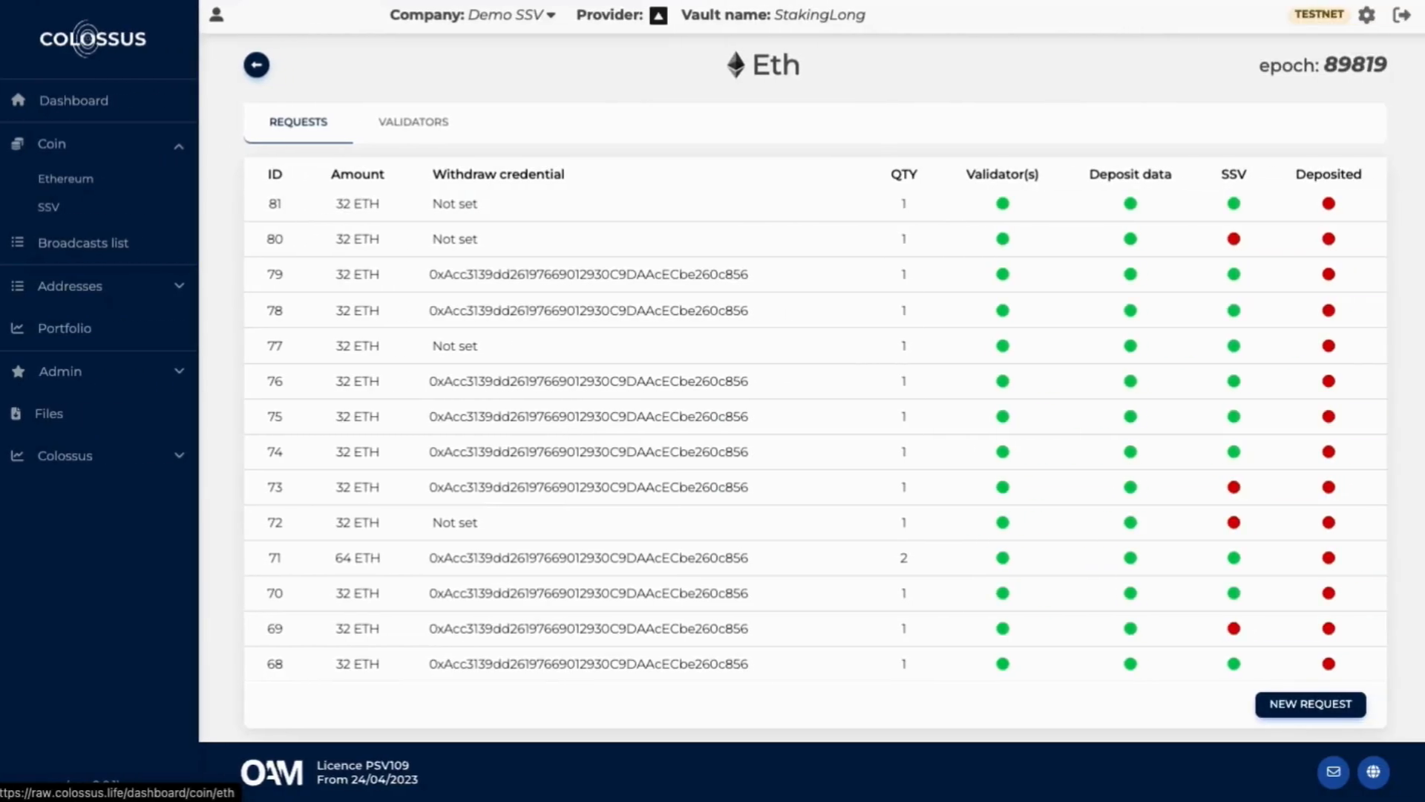
left_click(295, 127)
left_click(1310, 703)
left_click(1318, 709)
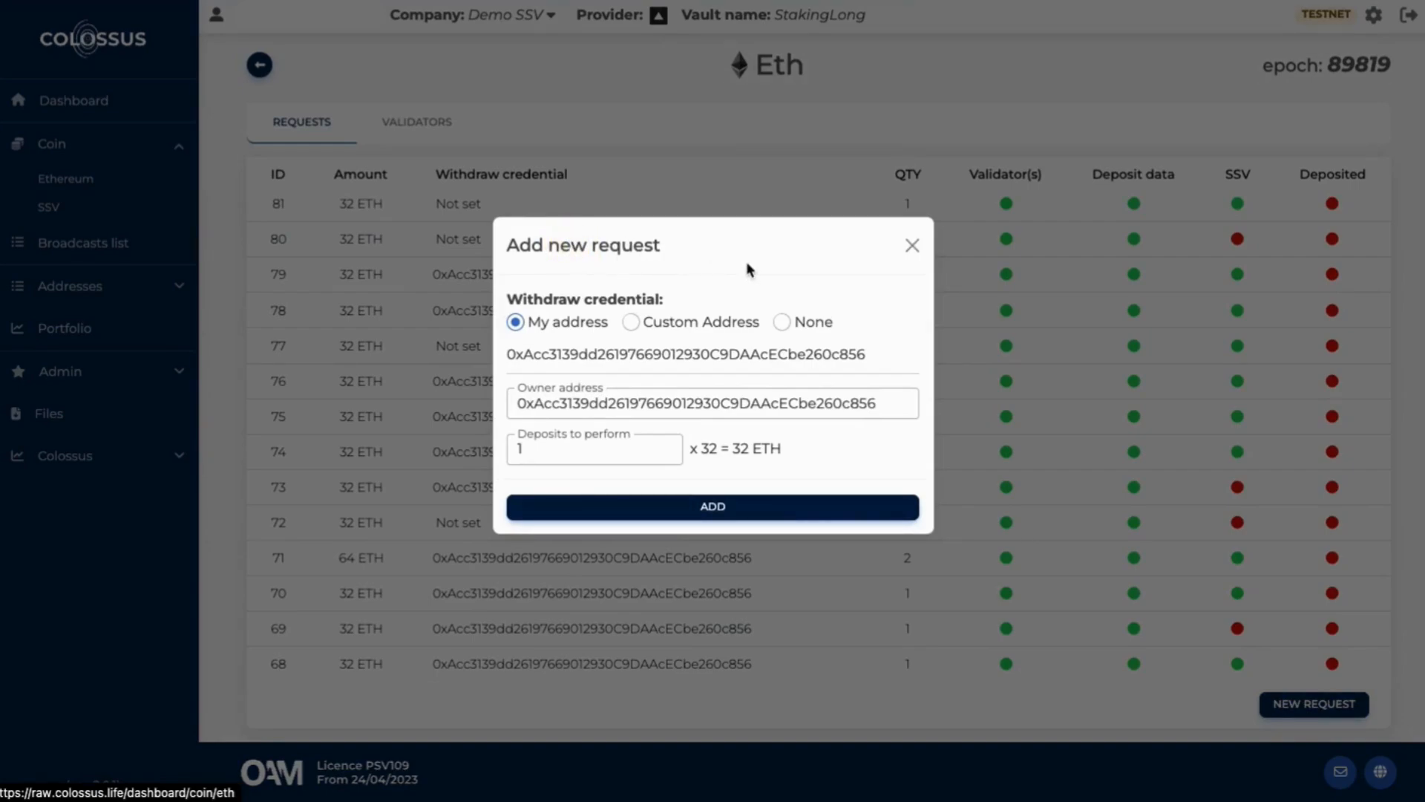
left_click(558, 300)
left_click(724, 405)
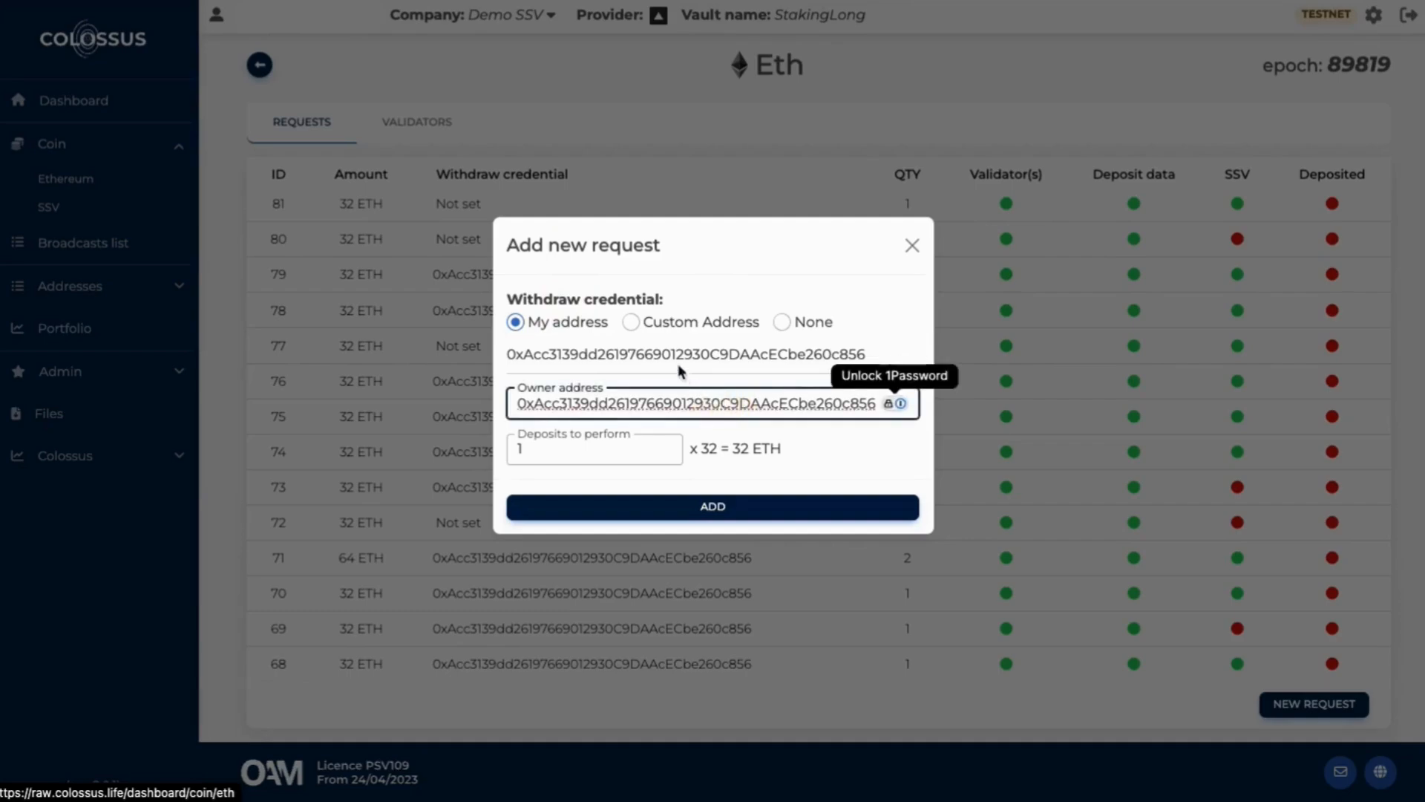
- Try the Custom Address and None options for the new request's withdraw credential and switch back to My address
left_click(632, 322)
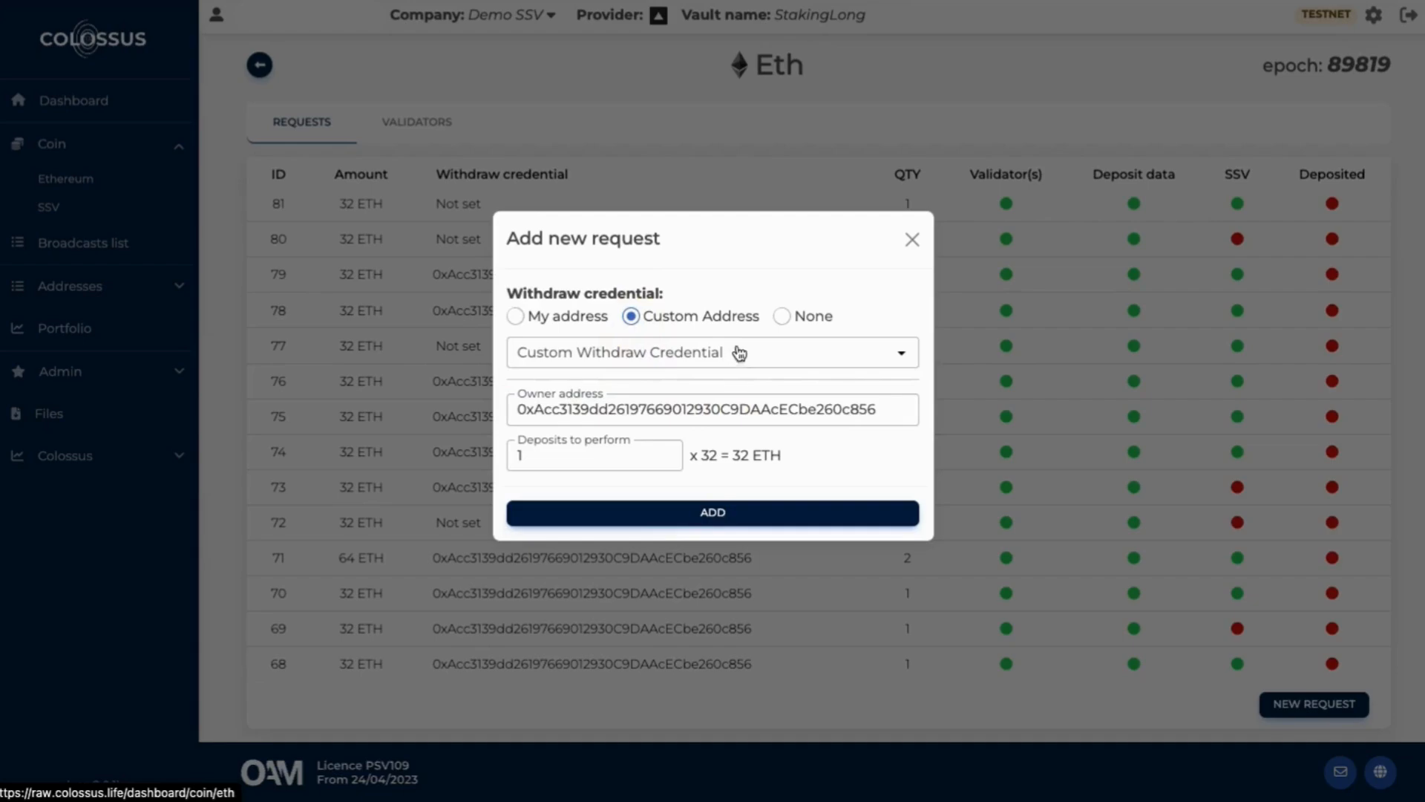
left_click(785, 318)
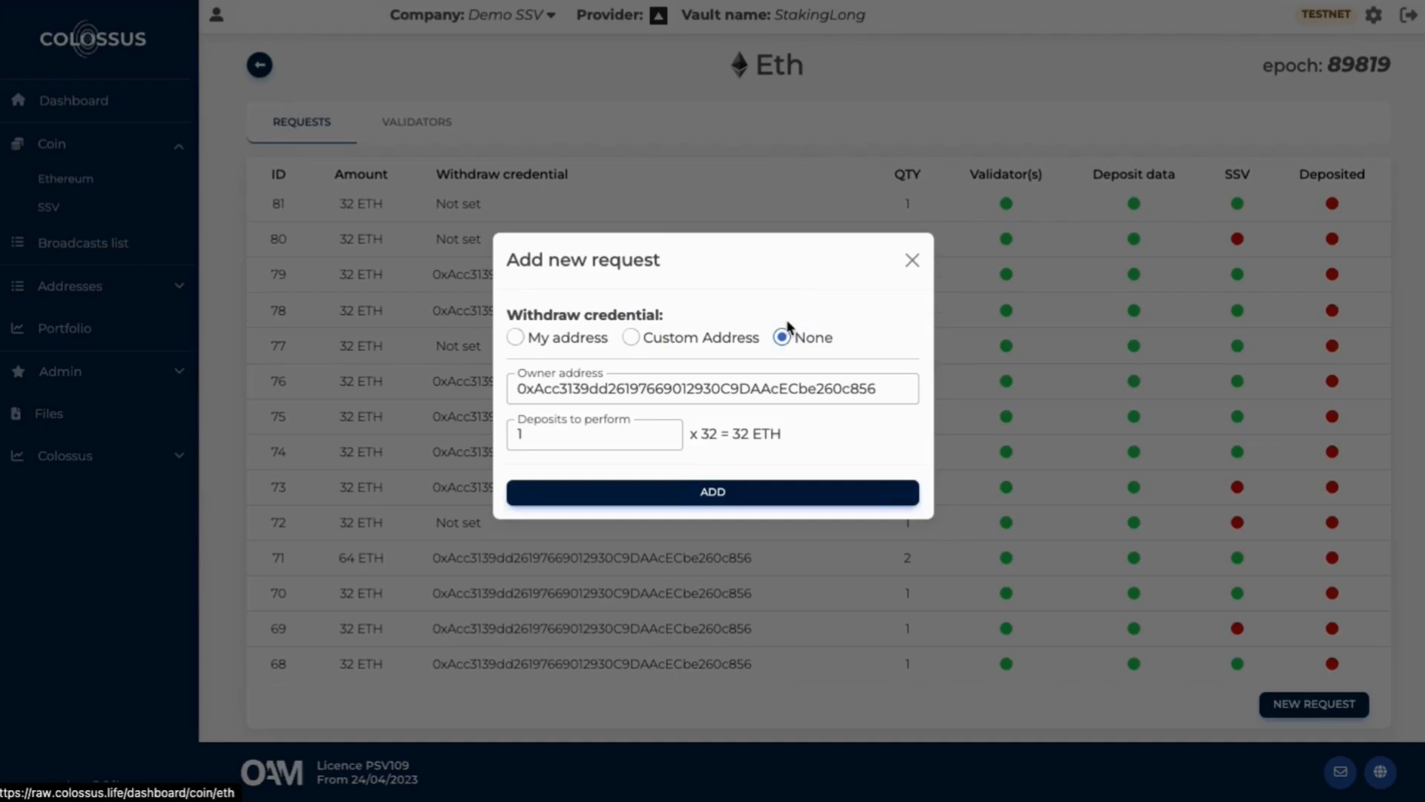
left_click(521, 340)
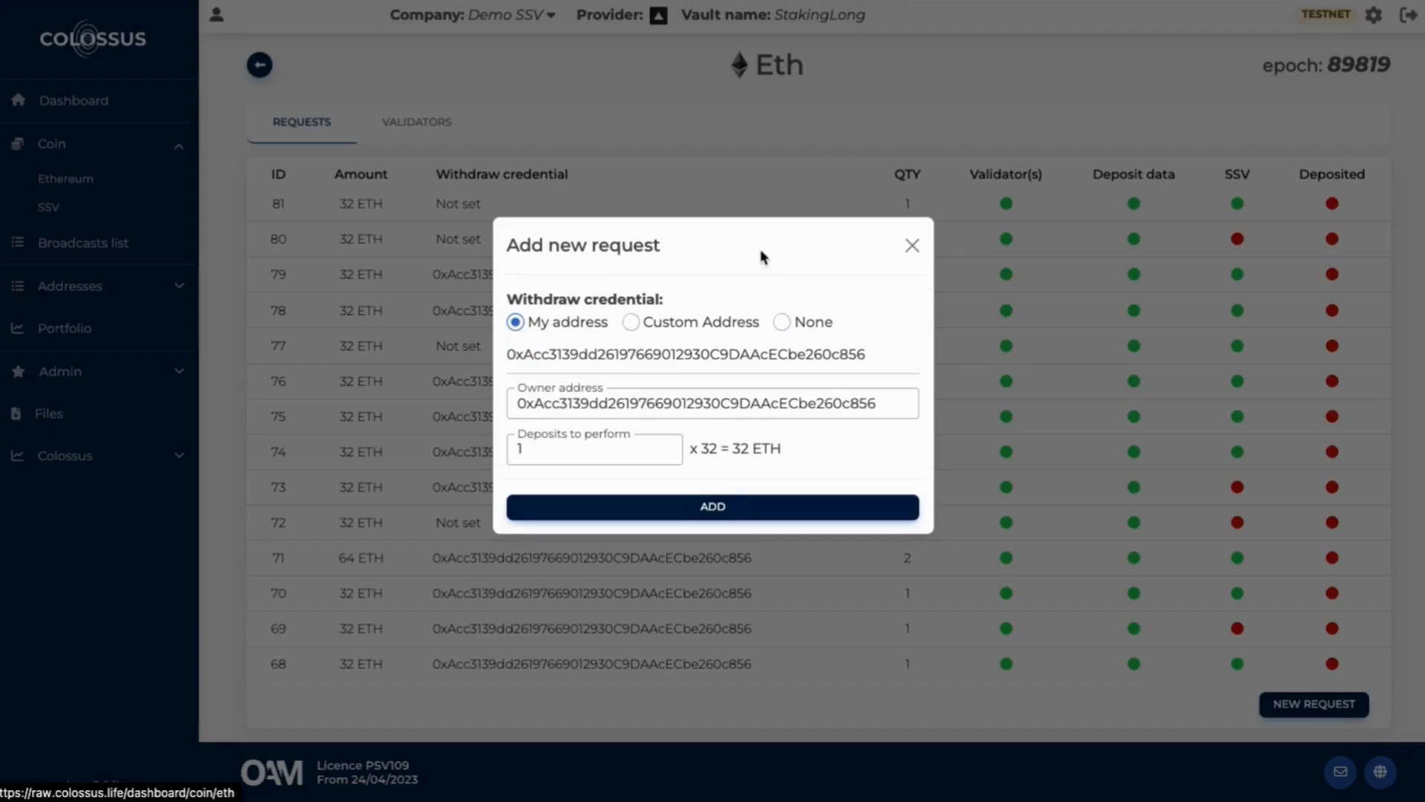
- Try raising the new request's number of deposits to perform to 5
left_click(668, 450)
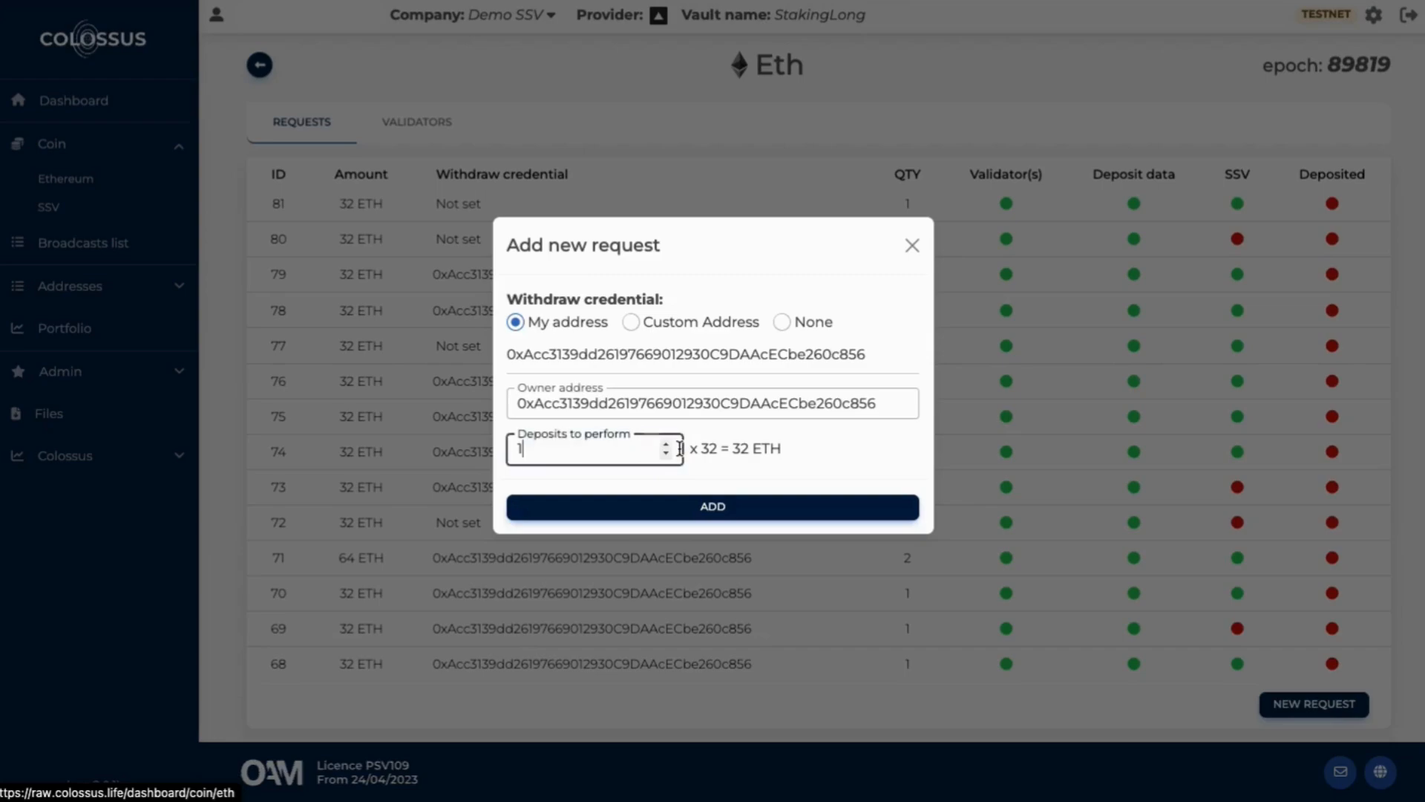
left_click(667, 445)
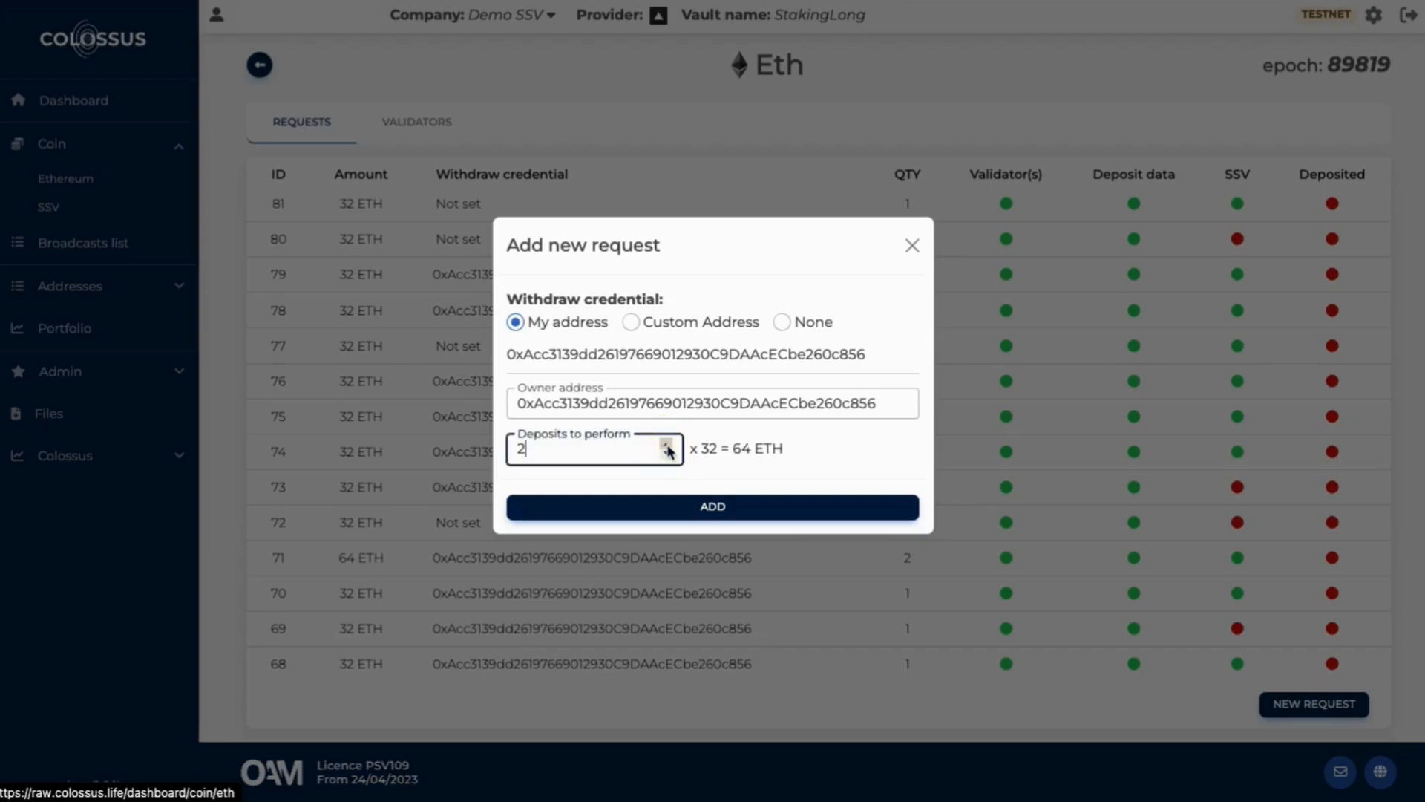
left_click(667, 445)
left_click(668, 445)
left_click(667, 445)
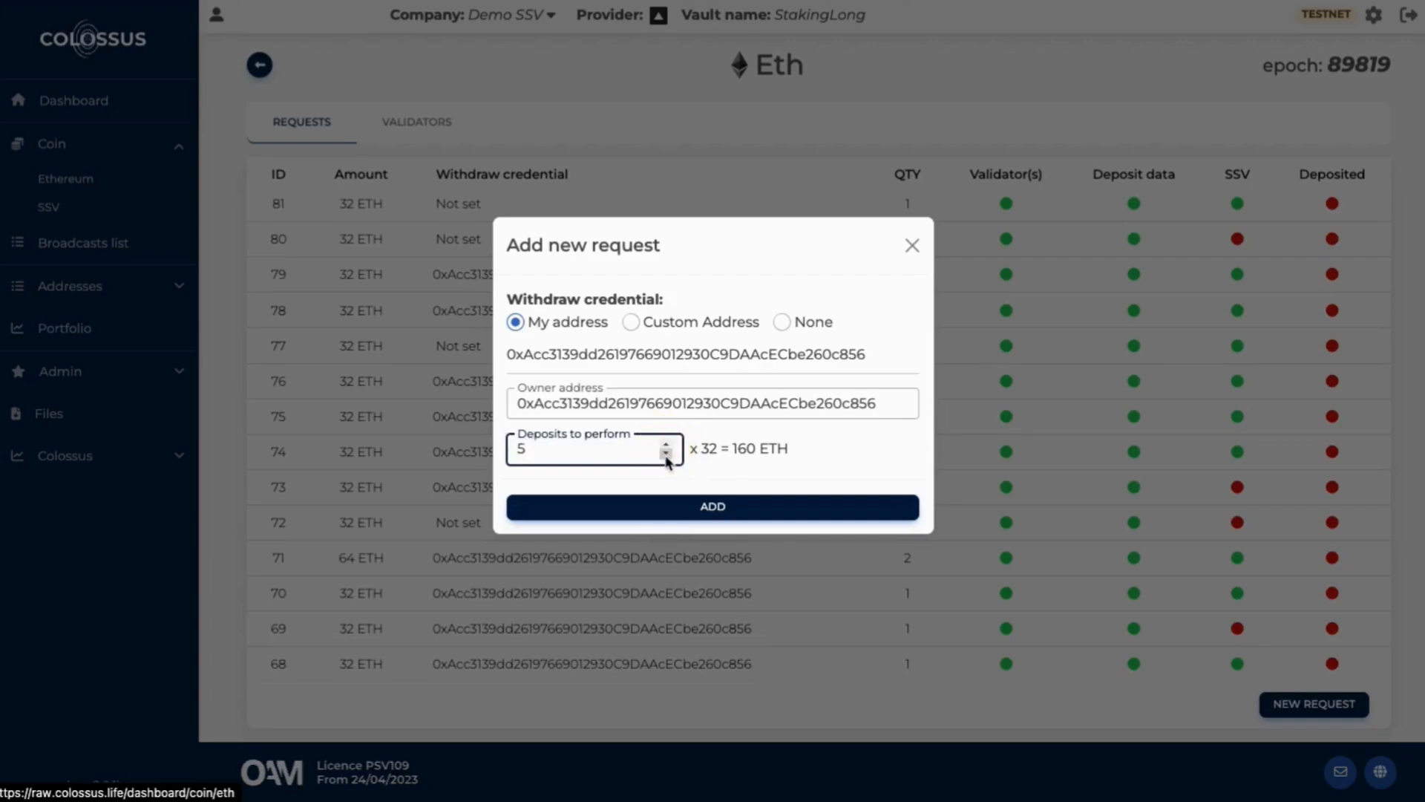
- Set the deposits to perform to 1 and add the new request
left_click(667, 453)
left_click(666, 454)
left_click(667, 454)
left_click(666, 453)
left_click(722, 511)
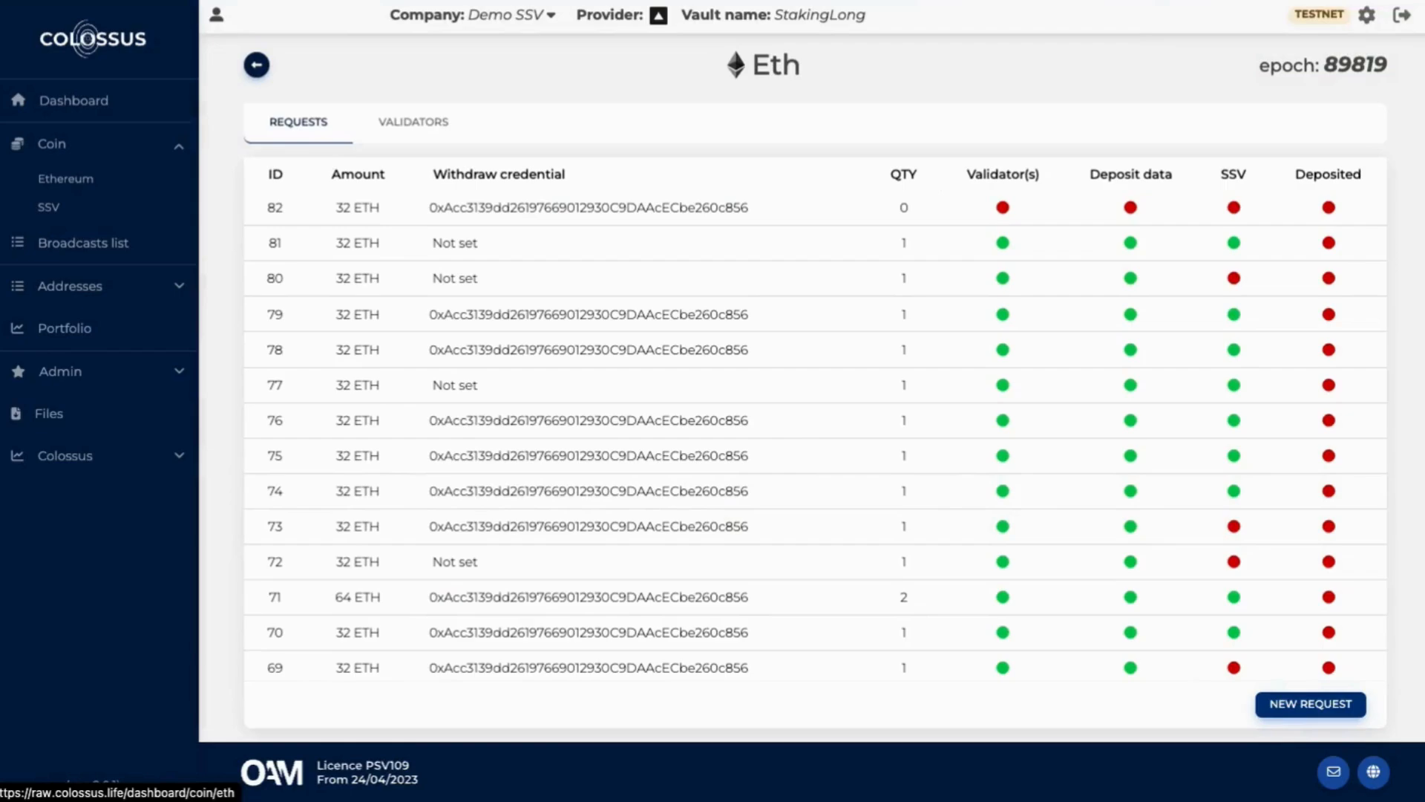
- Examine the newly added request's withdraw credential, quantity, validator, deposit data, SSV and deposited status in the request list
scroll(815, 436, "down", 1)
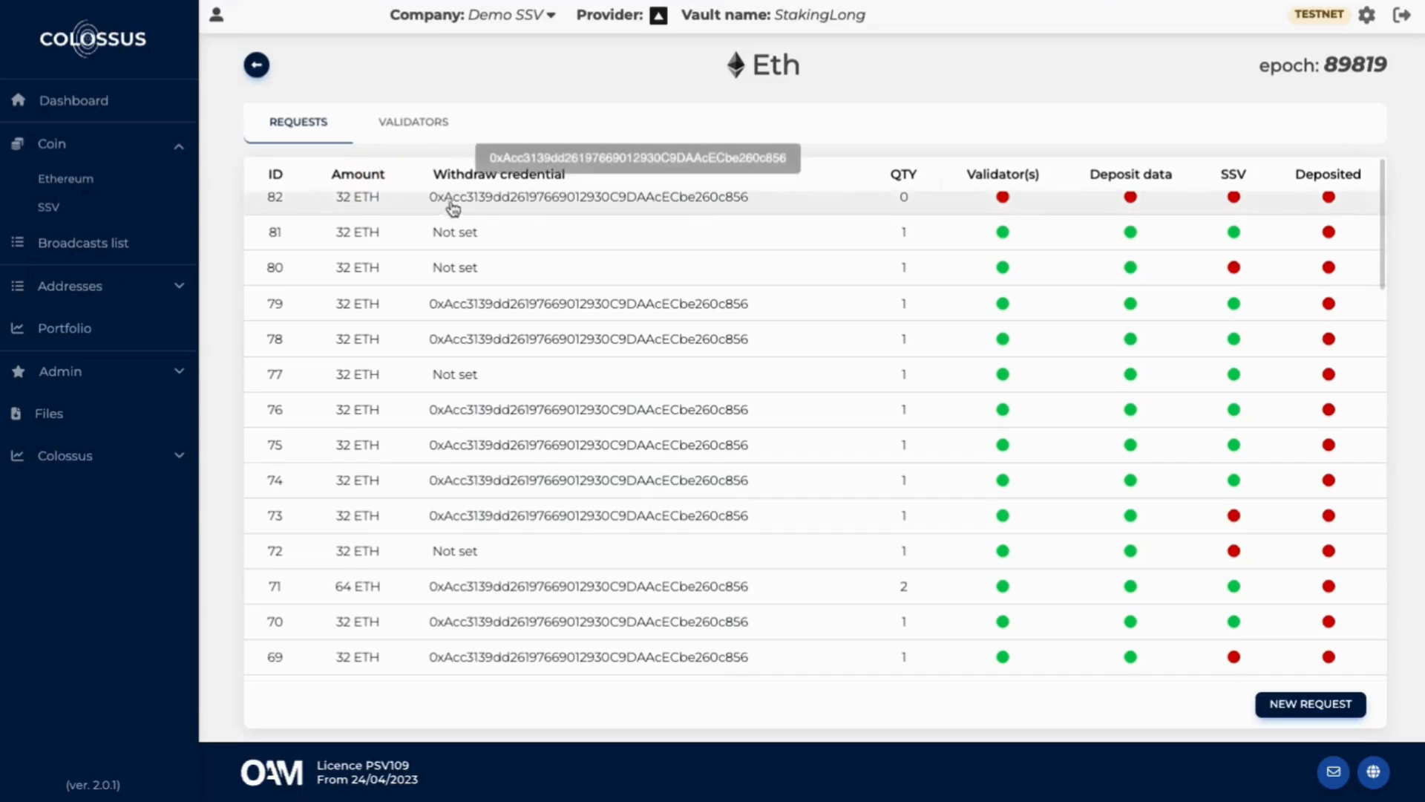
left_click(507, 168)
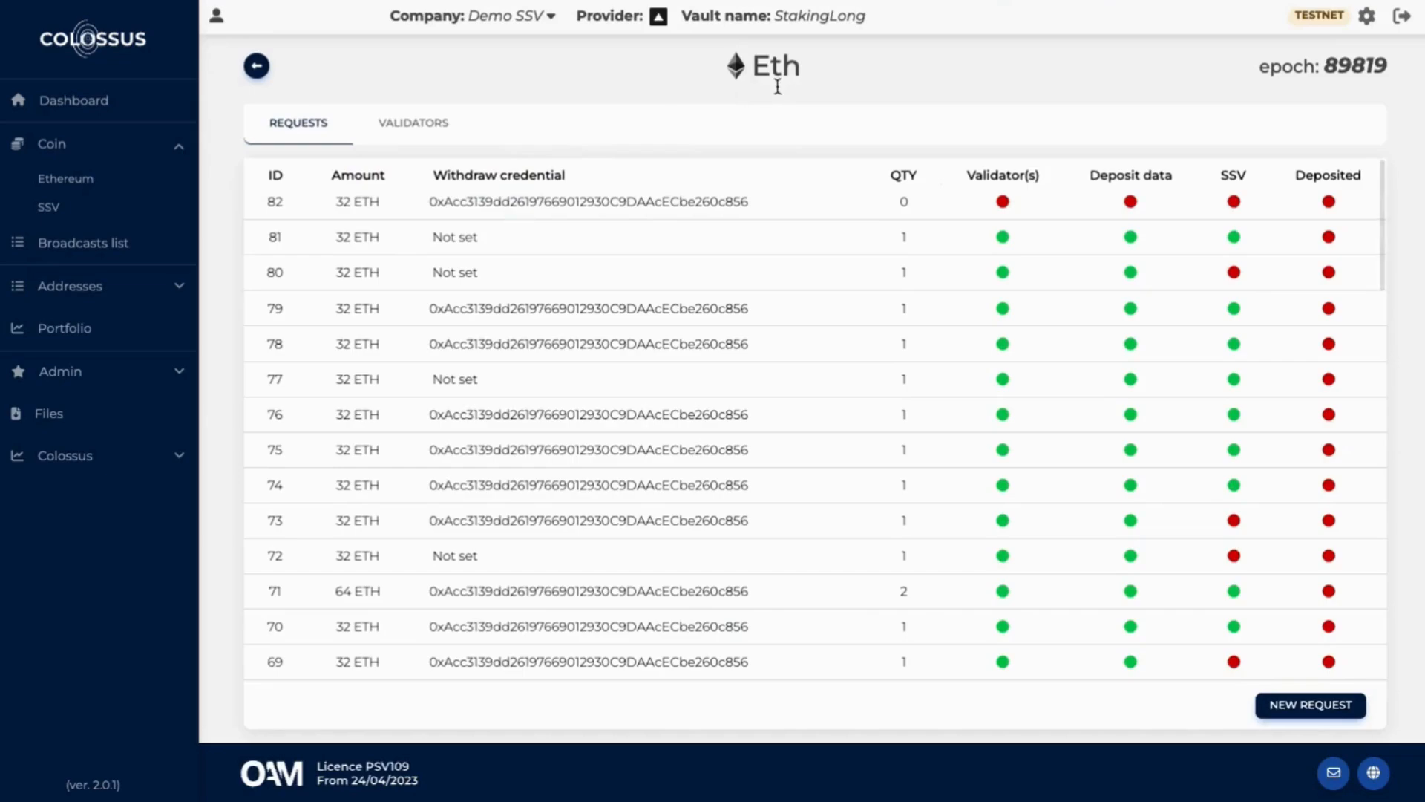
left_click(462, 236)
left_click(905, 180)
left_click(1003, 169)
left_click(1132, 171)
left_click(1234, 167)
left_click(1321, 172)
- Open the newly added request's details and check the current epoch and the time until the next status update
left_click(594, 205)
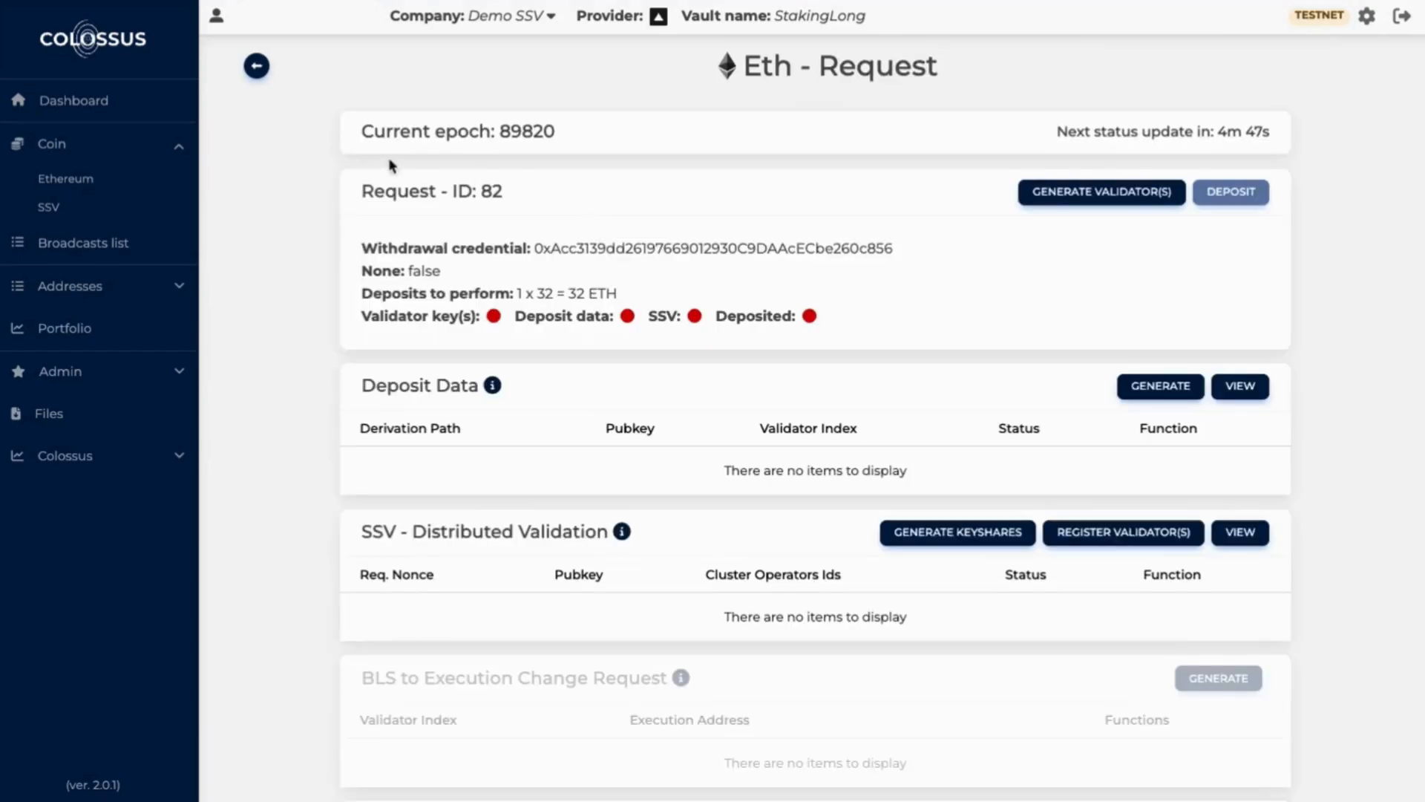
left_click(464, 137)
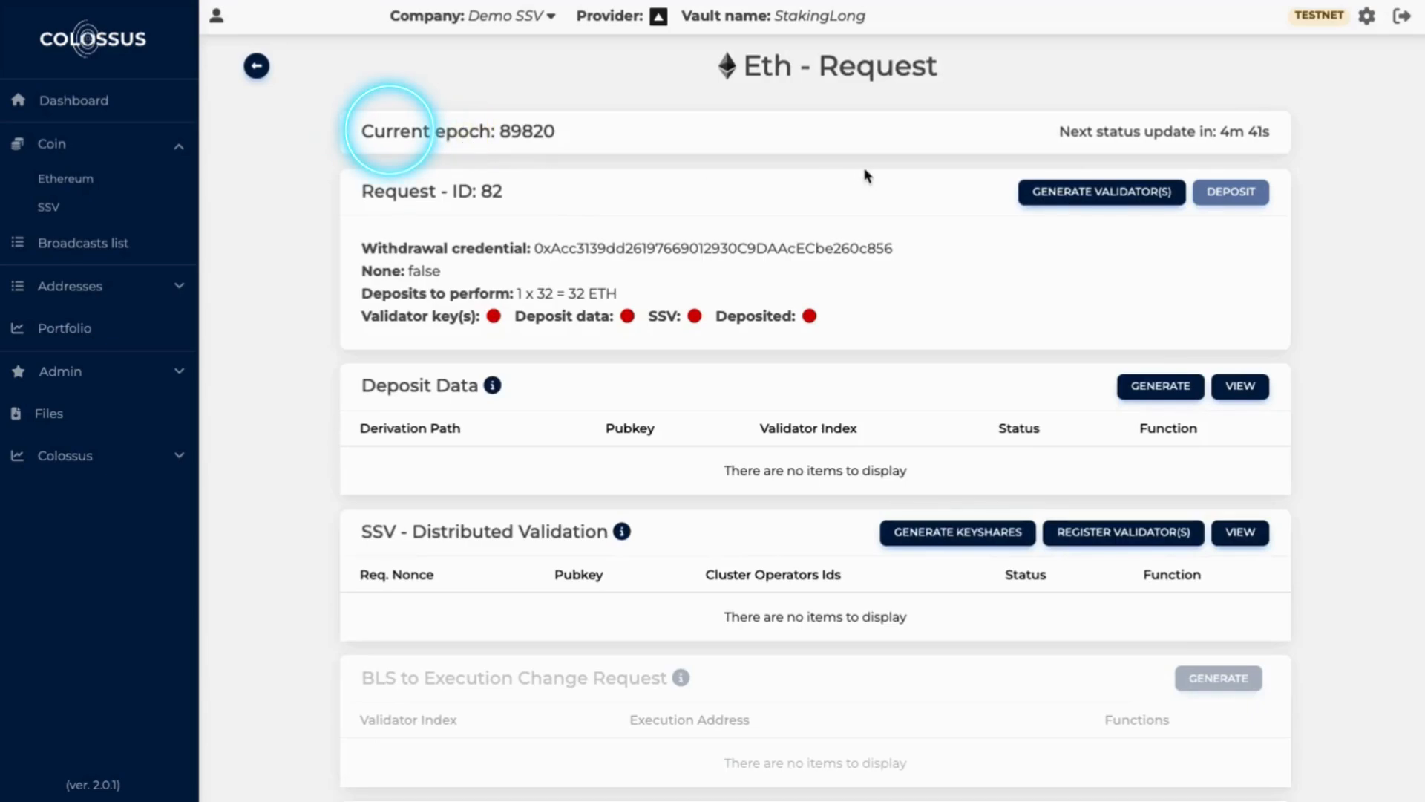
left_click(1092, 131)
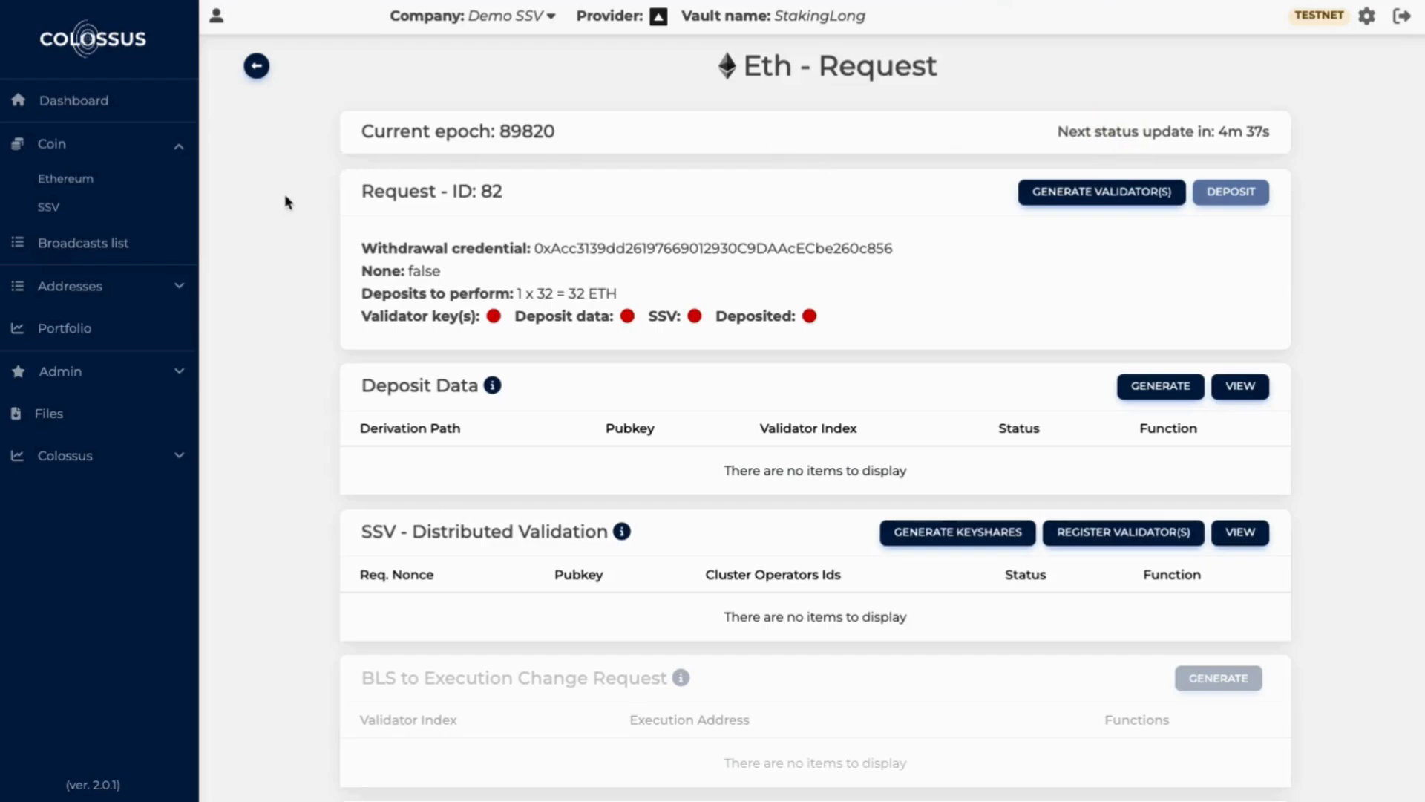
- Examine the request's ID, withdrawal credential, deposits to perform, and its validator key, deposit data, SSV and deposited indicators
left_click(322, 194)
left_click(352, 254)
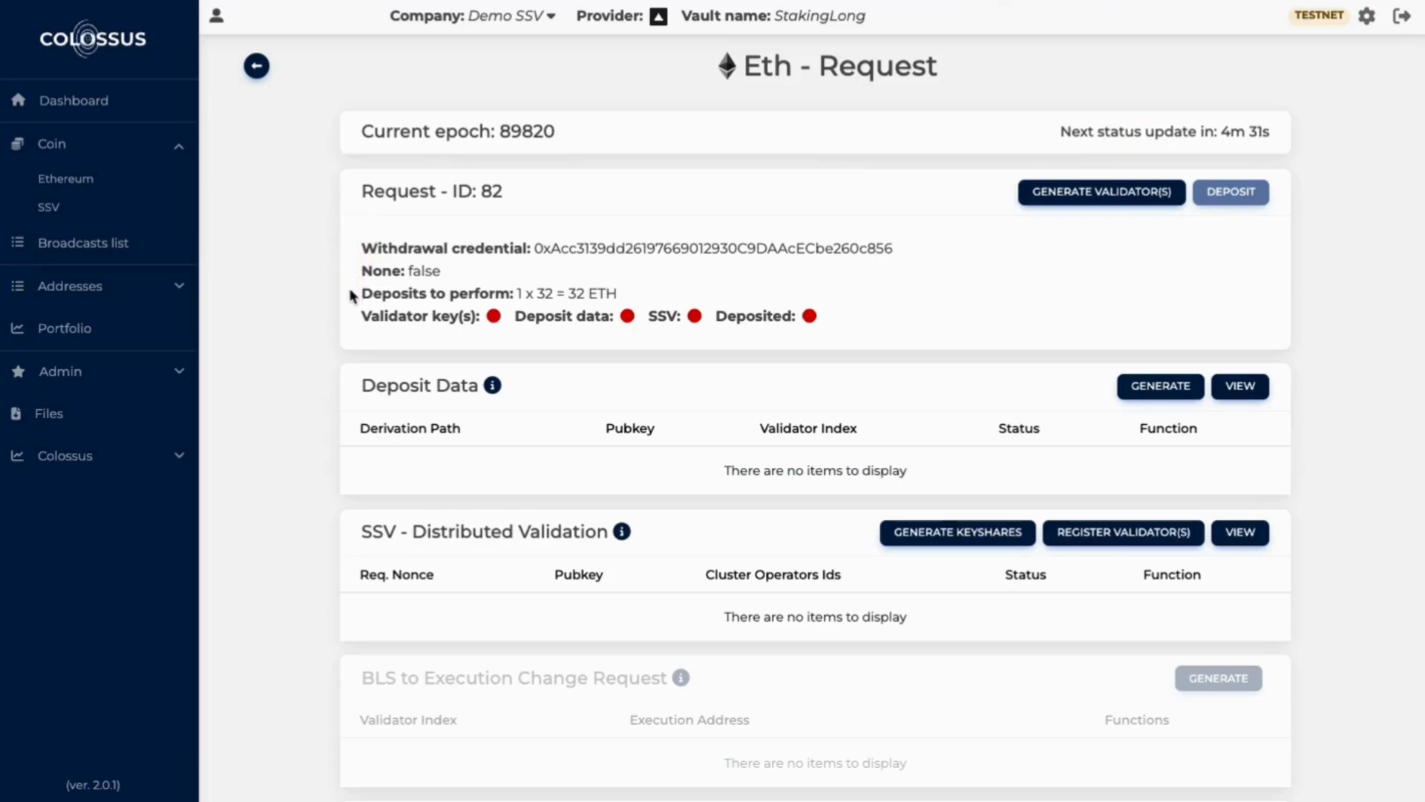
left_click(642, 253)
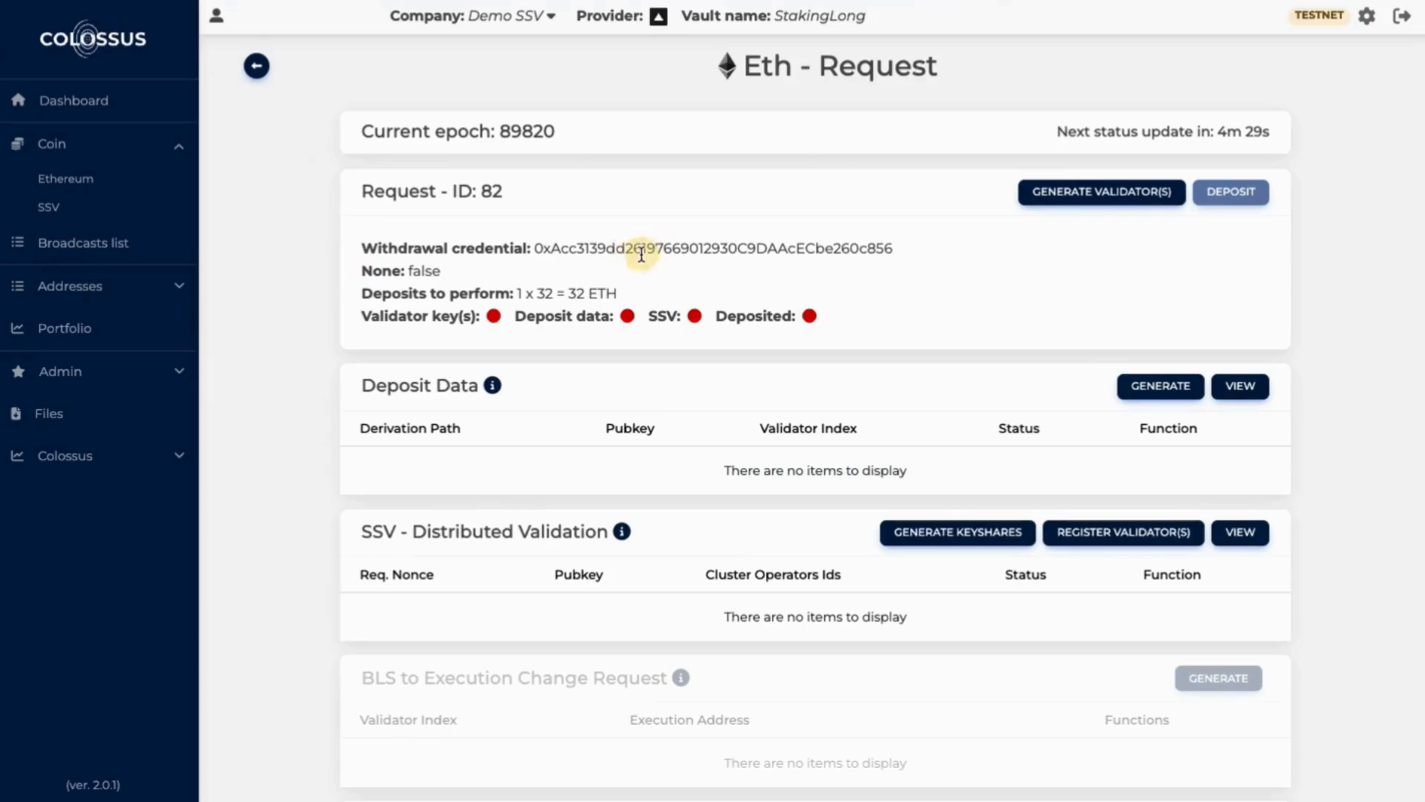
left_click(350, 295)
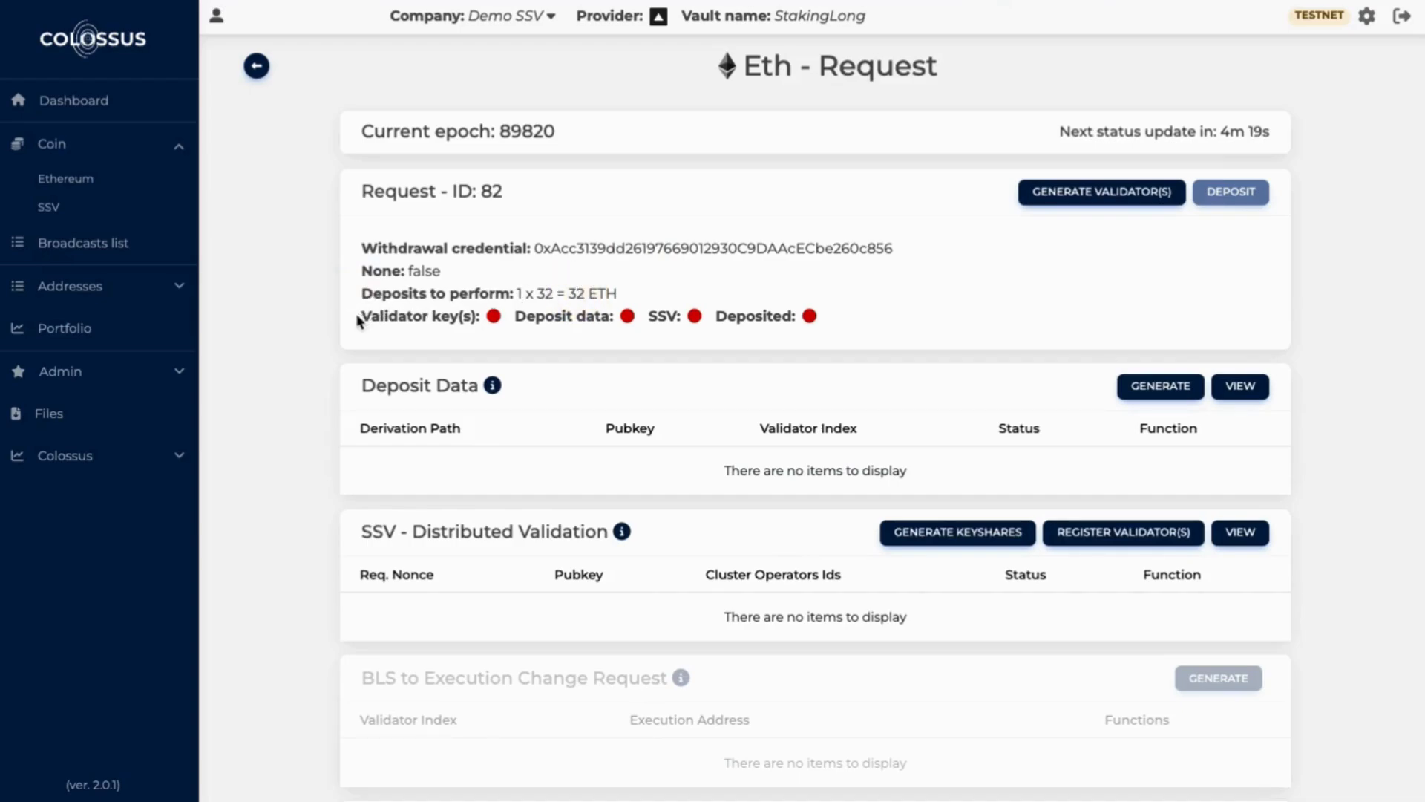
left_click(358, 317)
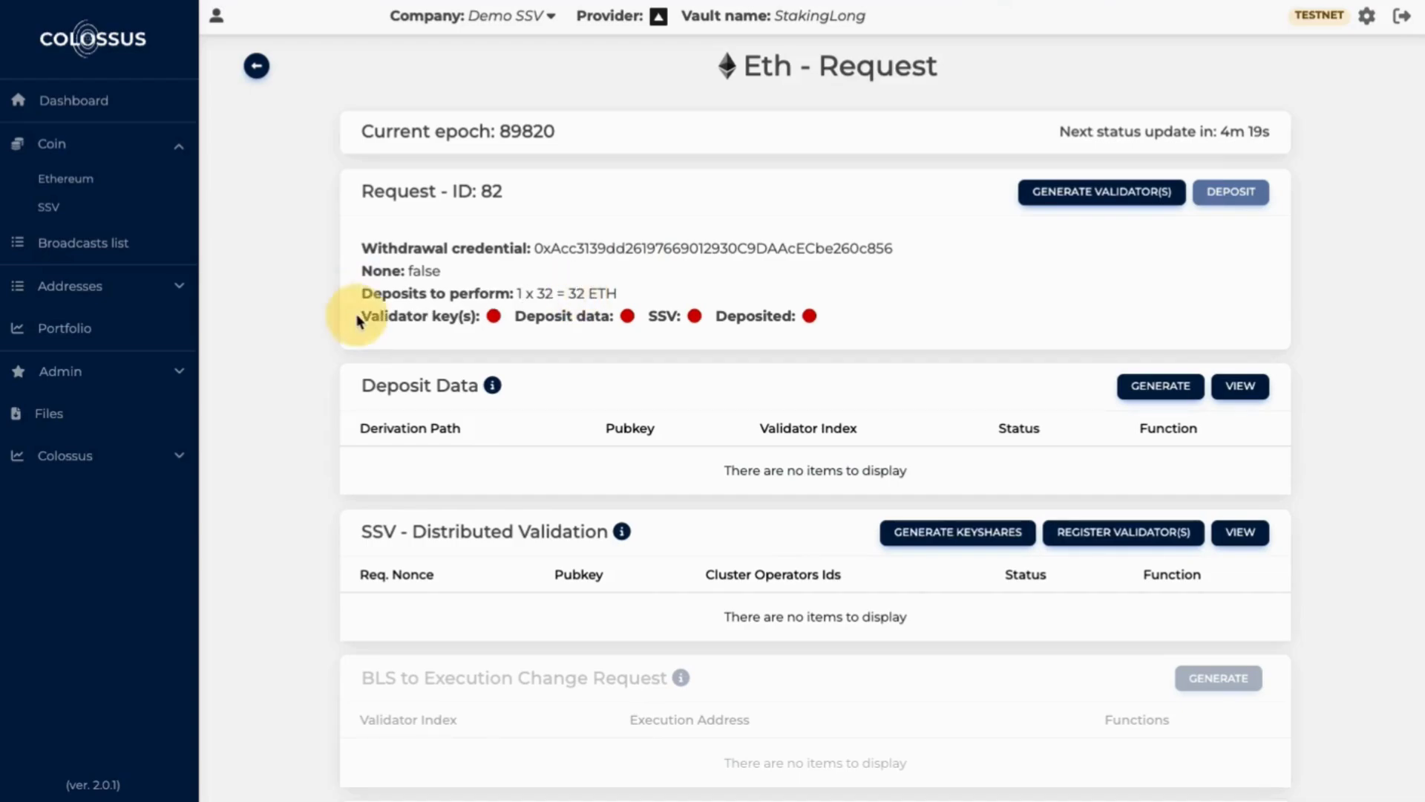
left_click(528, 320)
left_click(653, 319)
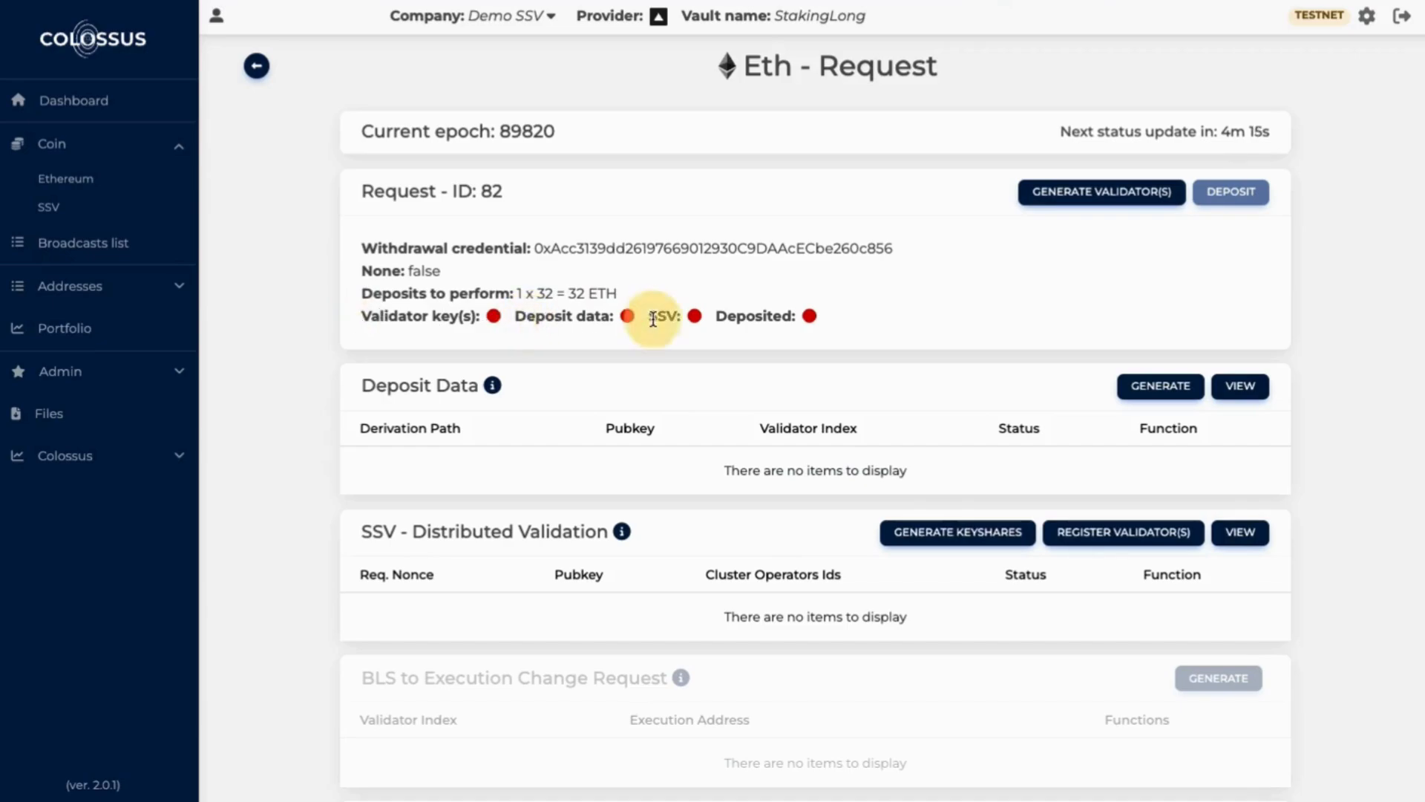
left_click(728, 319)
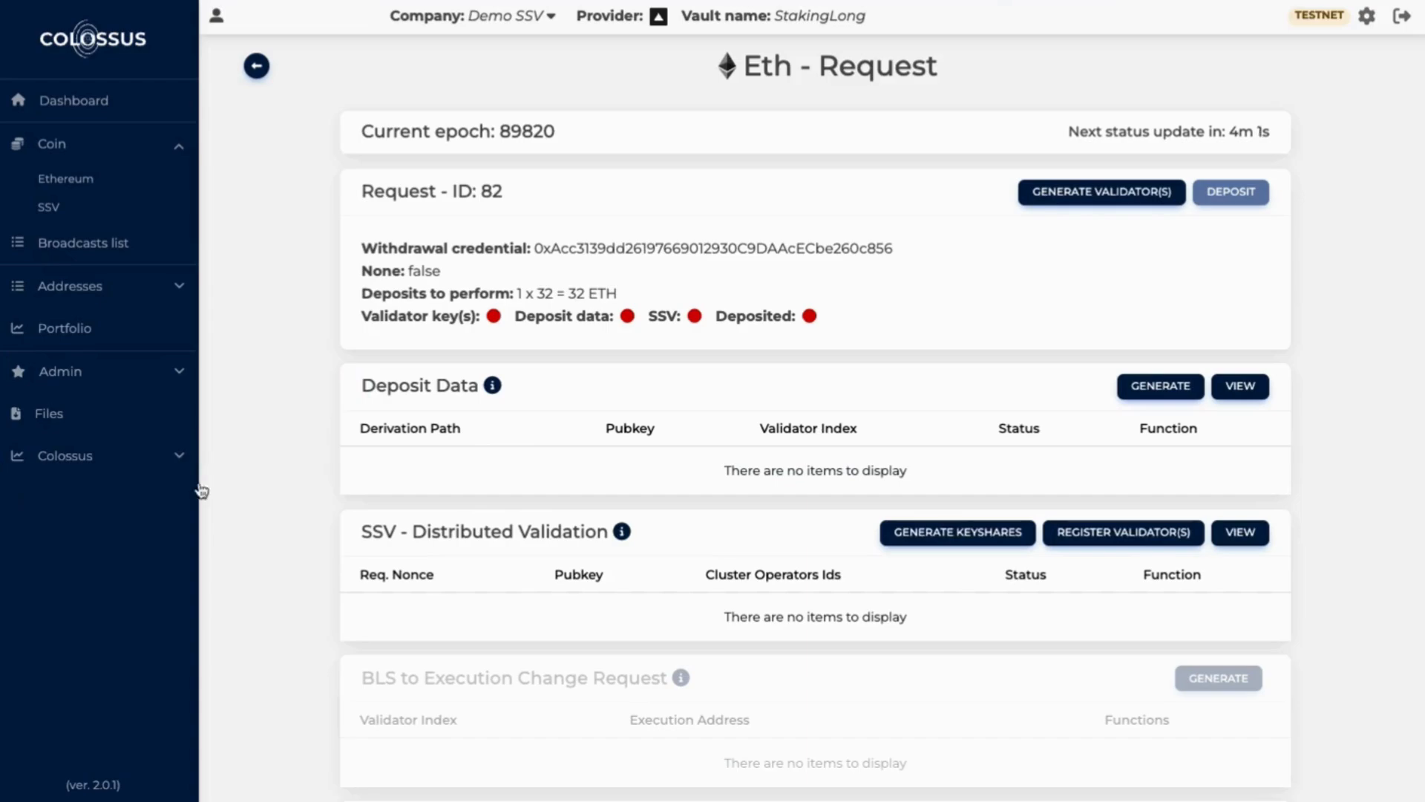
- Examine the request's Deposit Data and SSV - Distributed Validation sections and the generate, register and view actions they offer
left_click(835, 429)
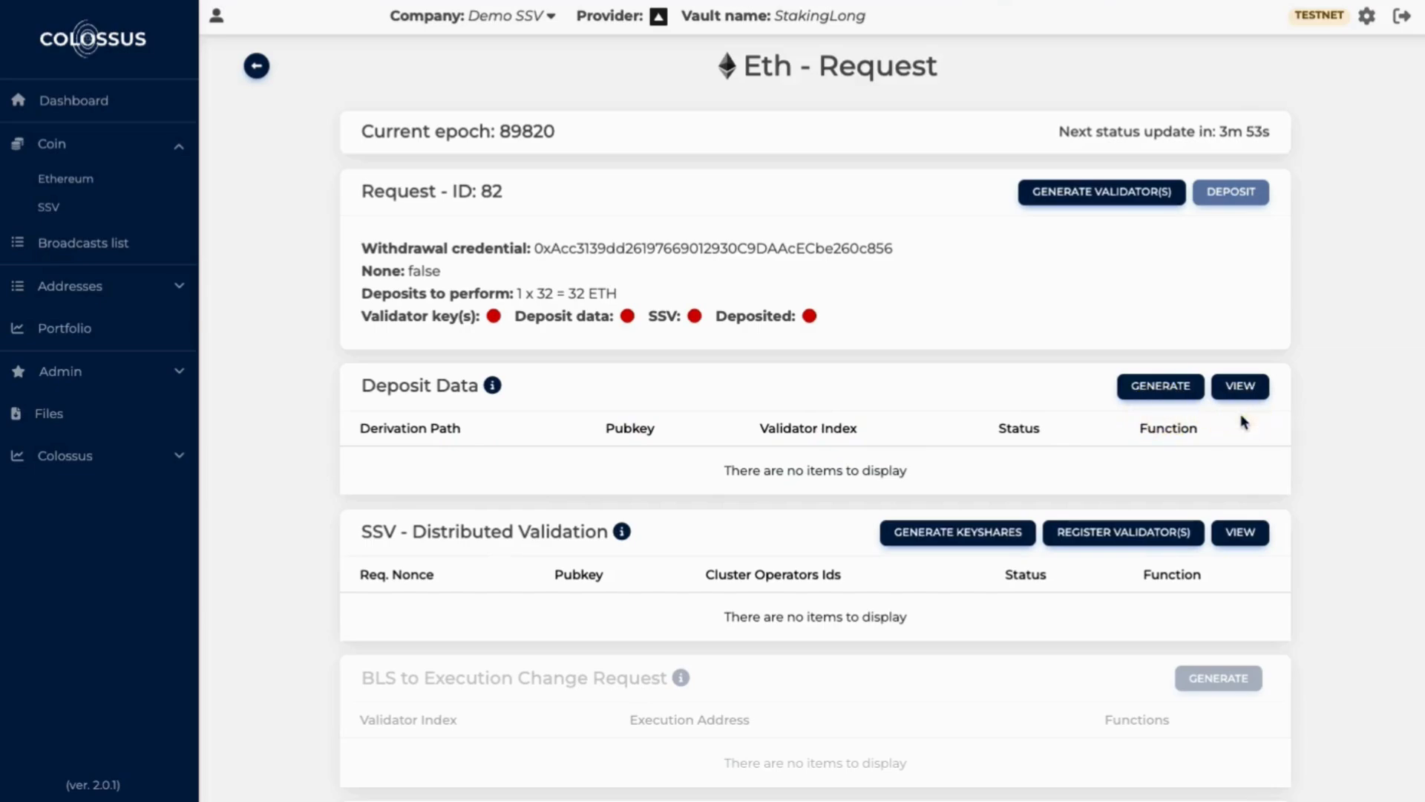
left_click(355, 530)
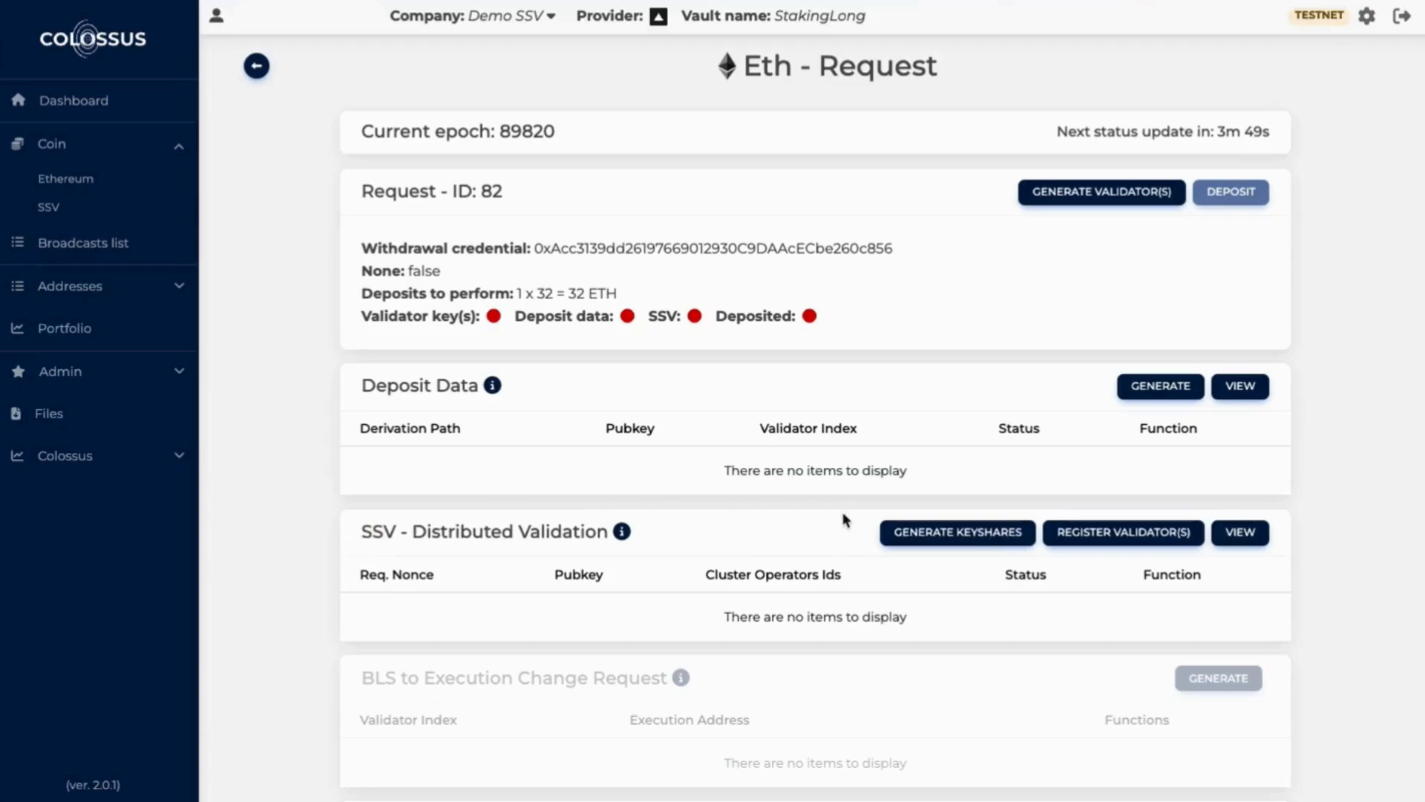
left_click(954, 545)
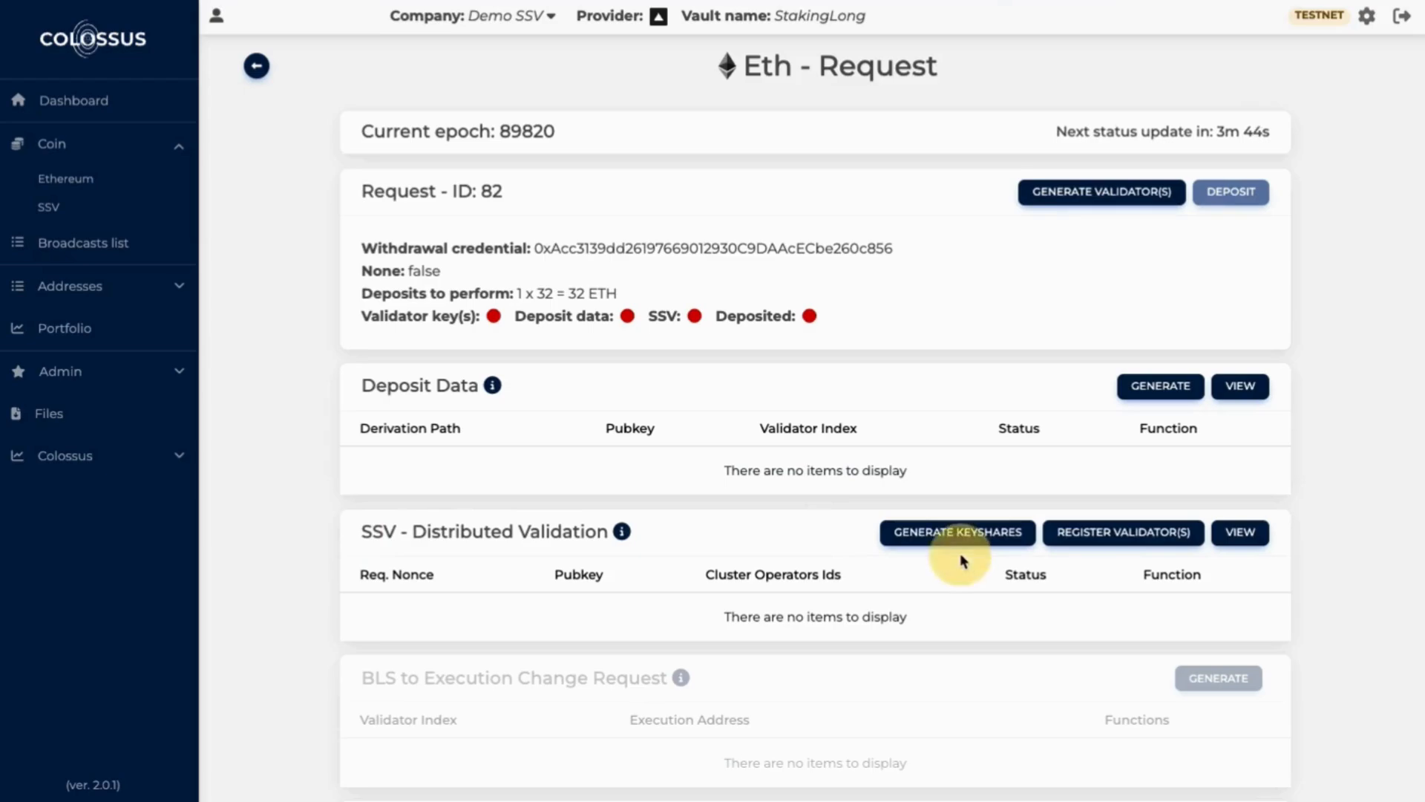
left_click(1126, 562)
left_click(1247, 564)
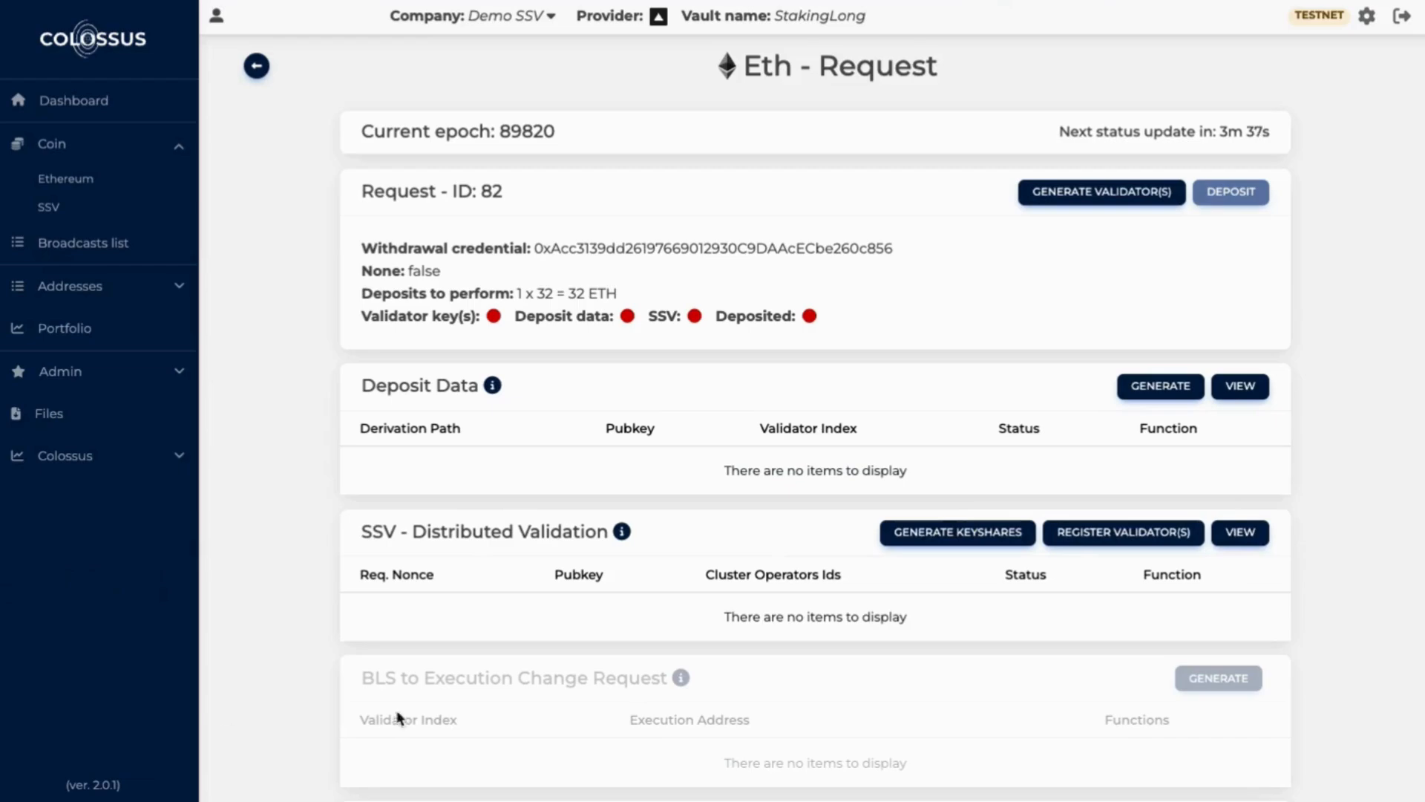
- Examine the request's BLS to Execution Change Request and Voluntary Exit Request sections
scroll(327, 683, "down", 3)
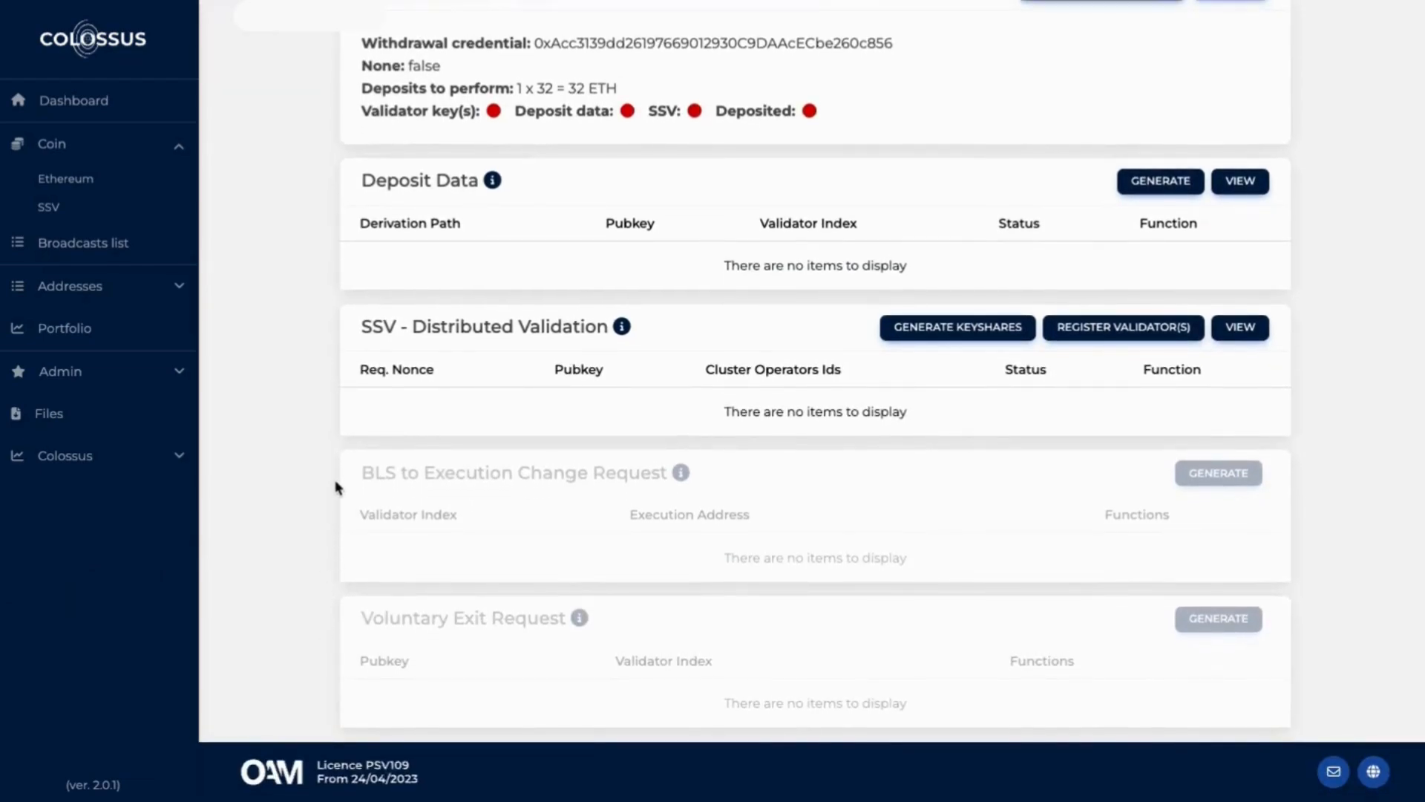
left_click(335, 482)
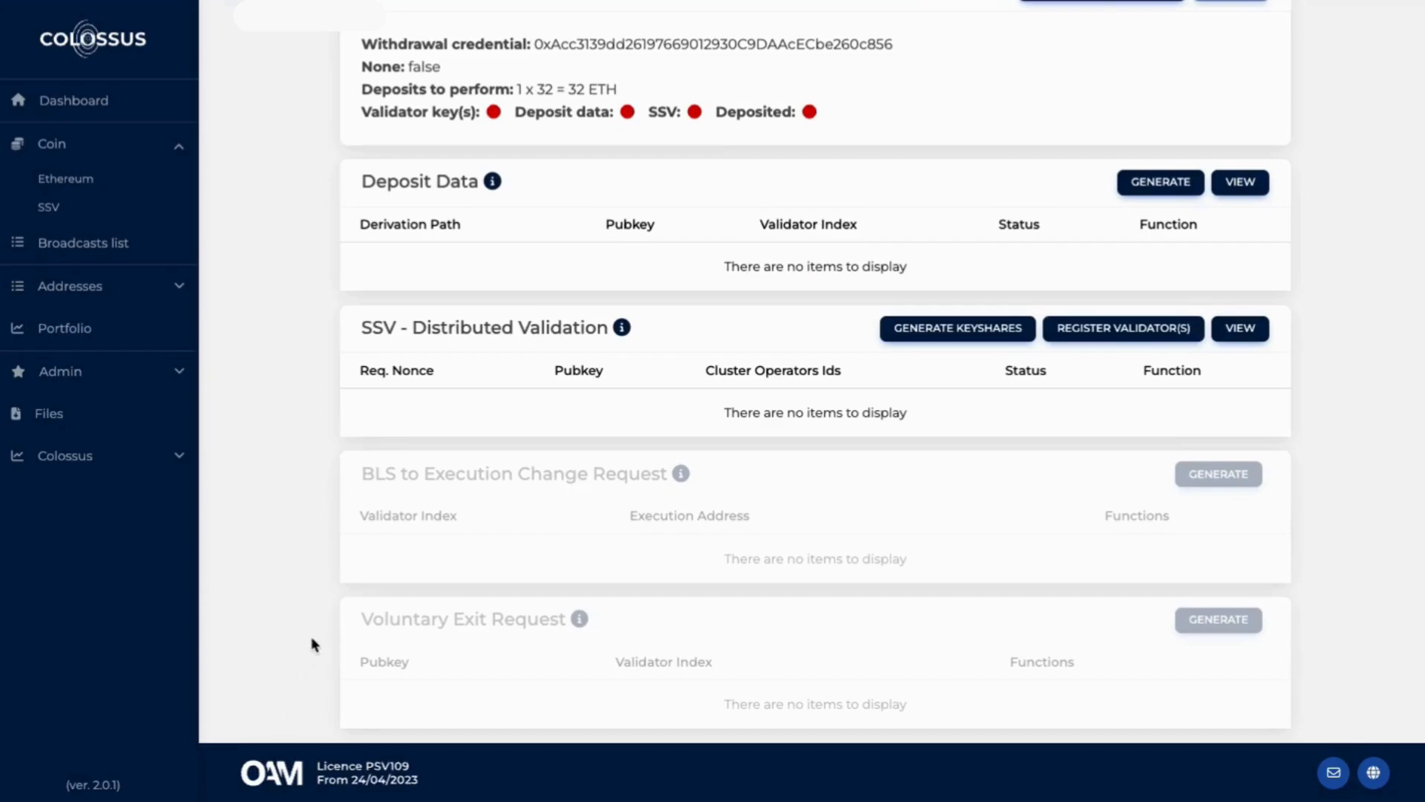
left_click(338, 626)
scroll(256, 624, "up", 1)
scroll(256, 628, "up", 3)
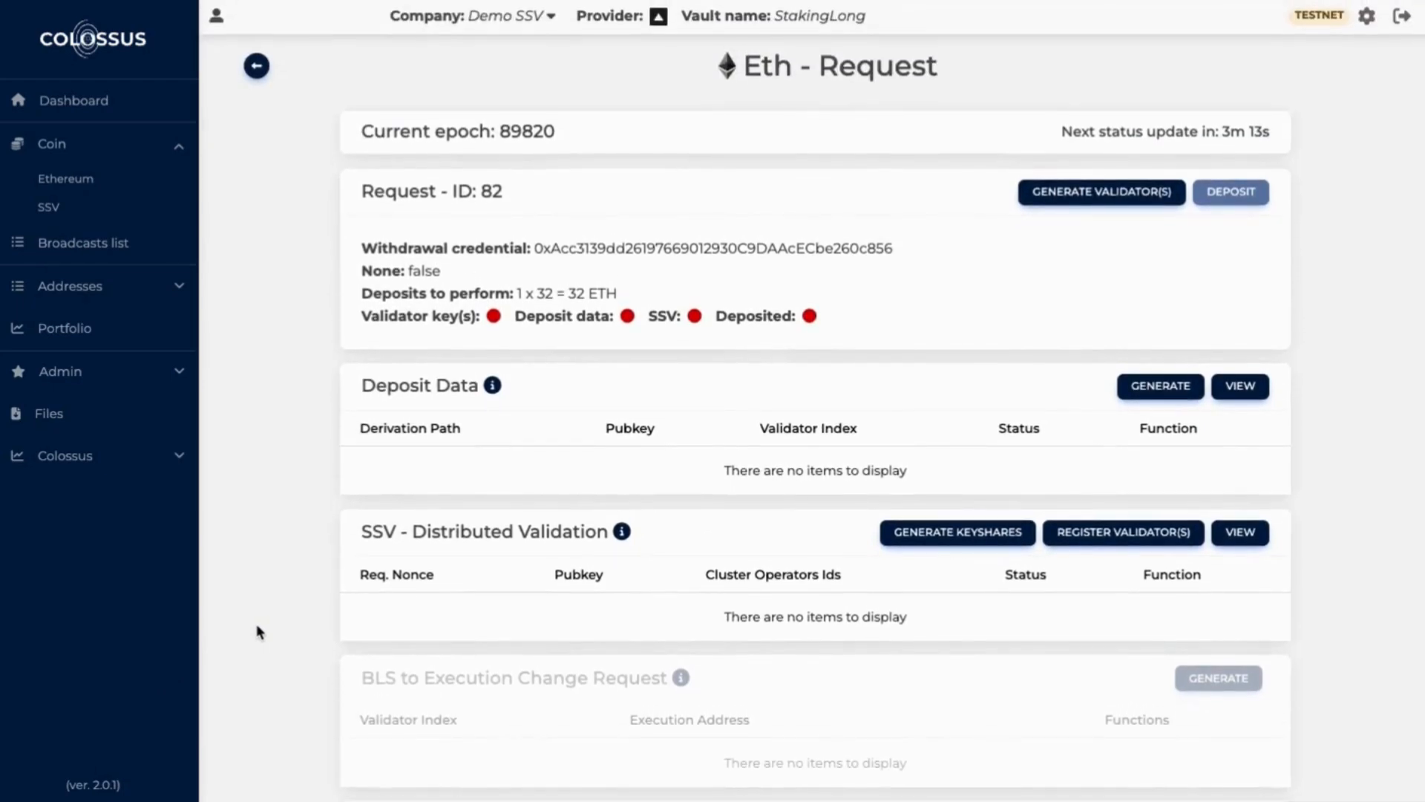
scroll(258, 631, "down", 1)
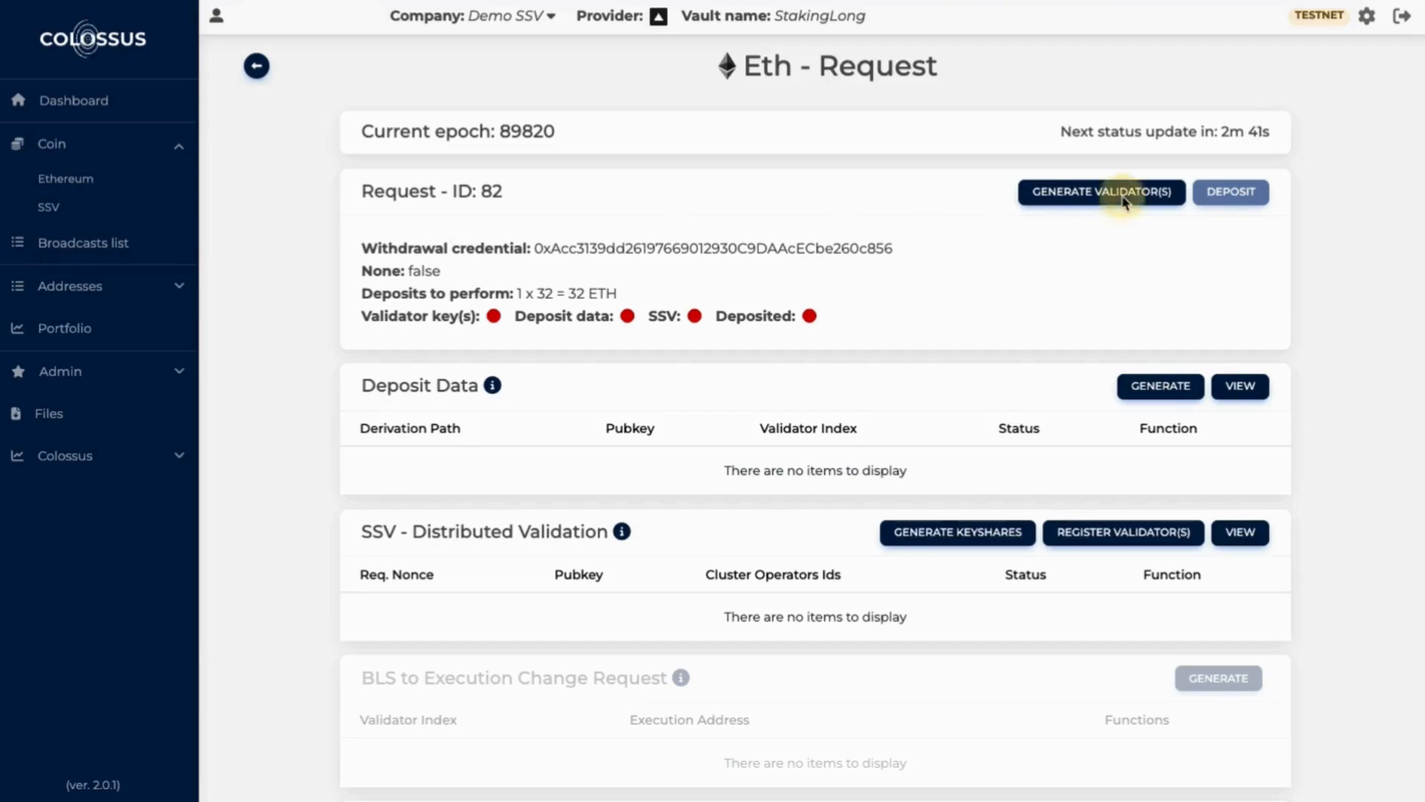
- Generate the validator key for the request and its deposit data
left_click(1125, 198)
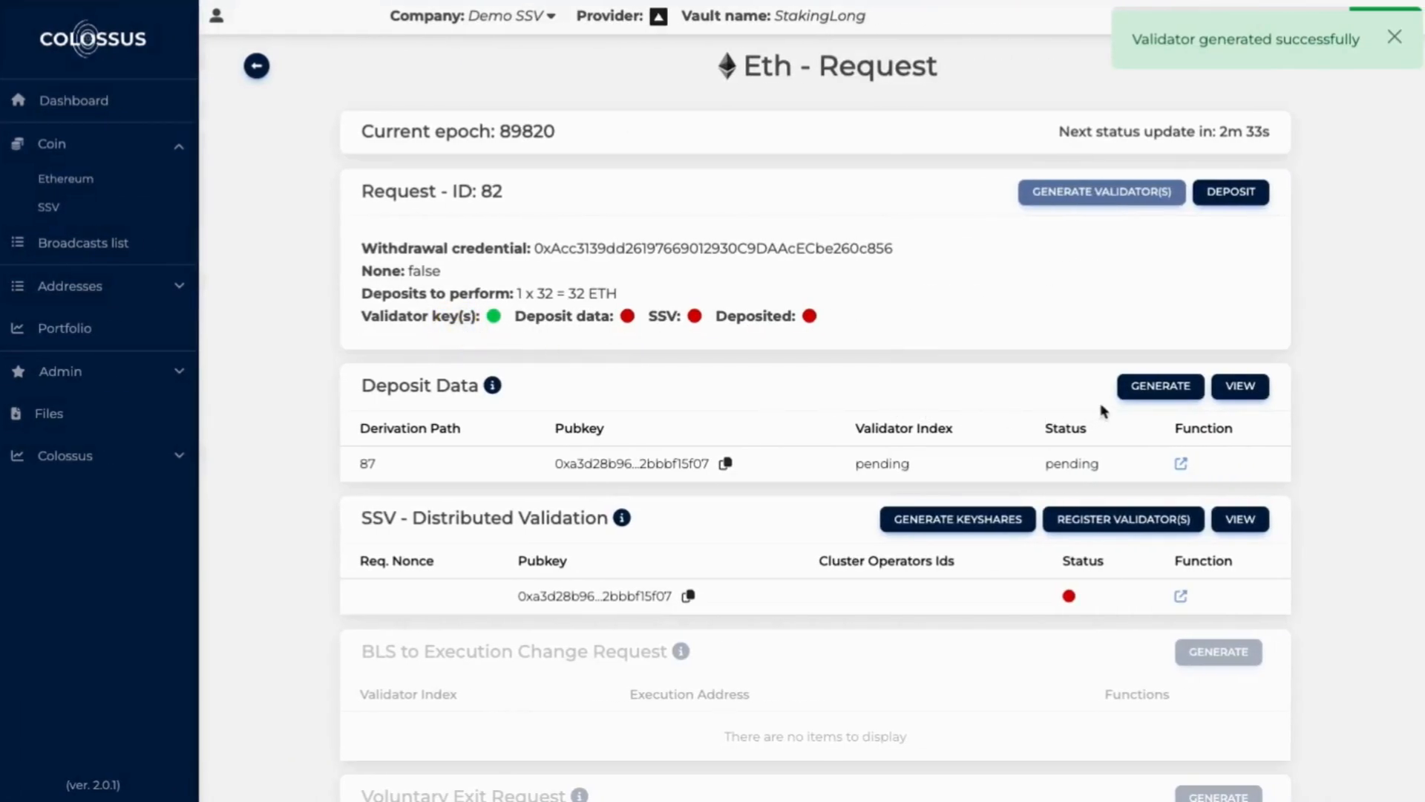
left_click(1147, 402)
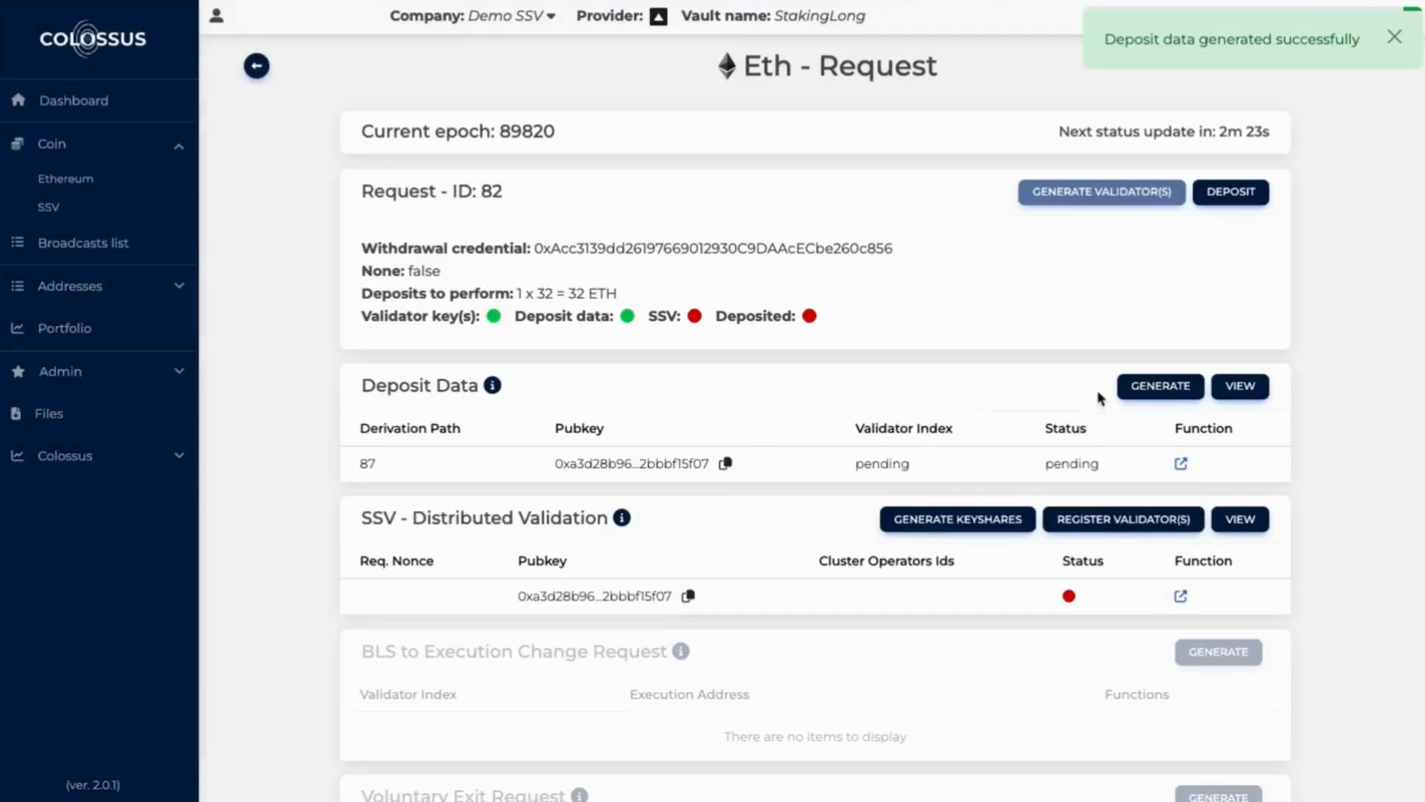
- View the generated deposit data and examine its amount, signature, fork version, deposit data root and withdrawal credentials
left_click(1249, 394)
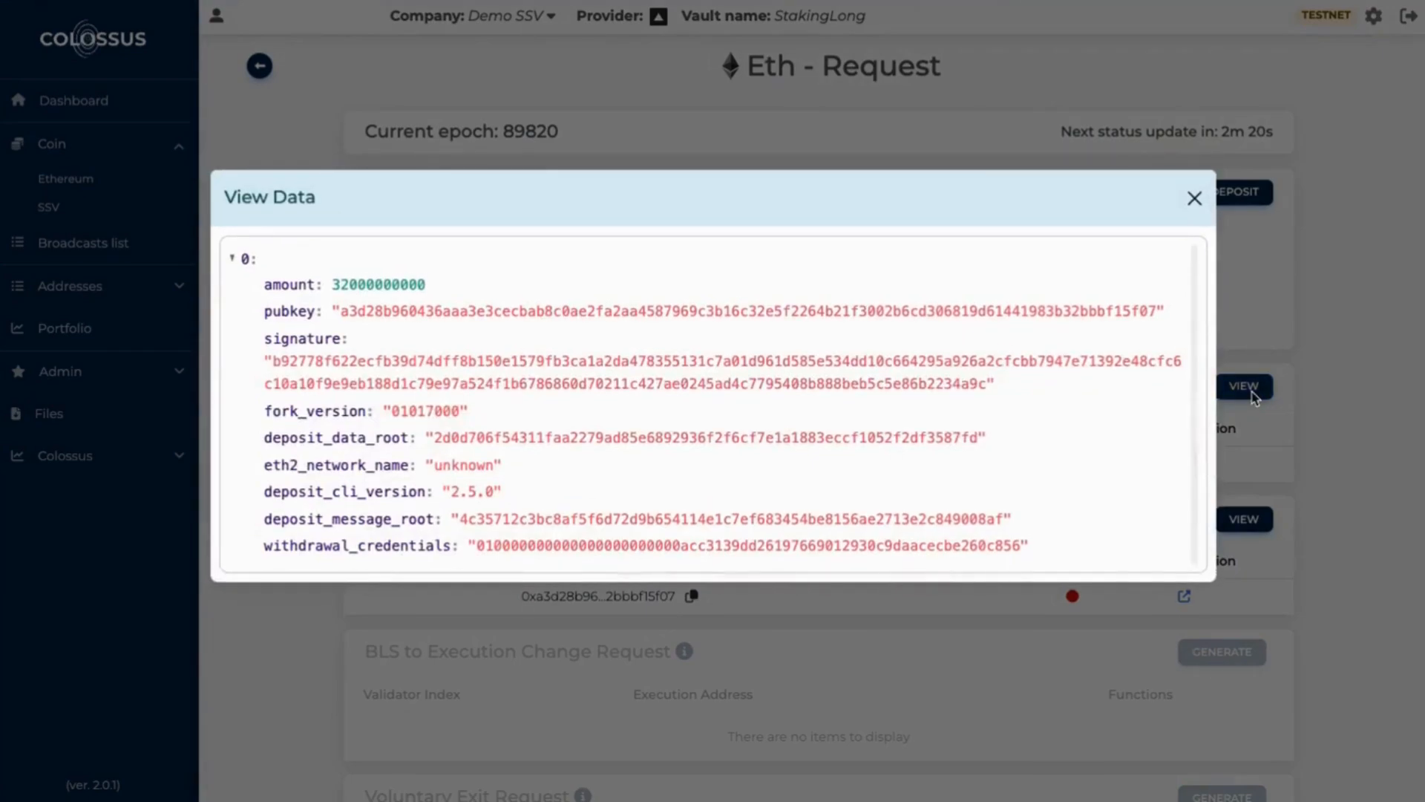
left_click(252, 292)
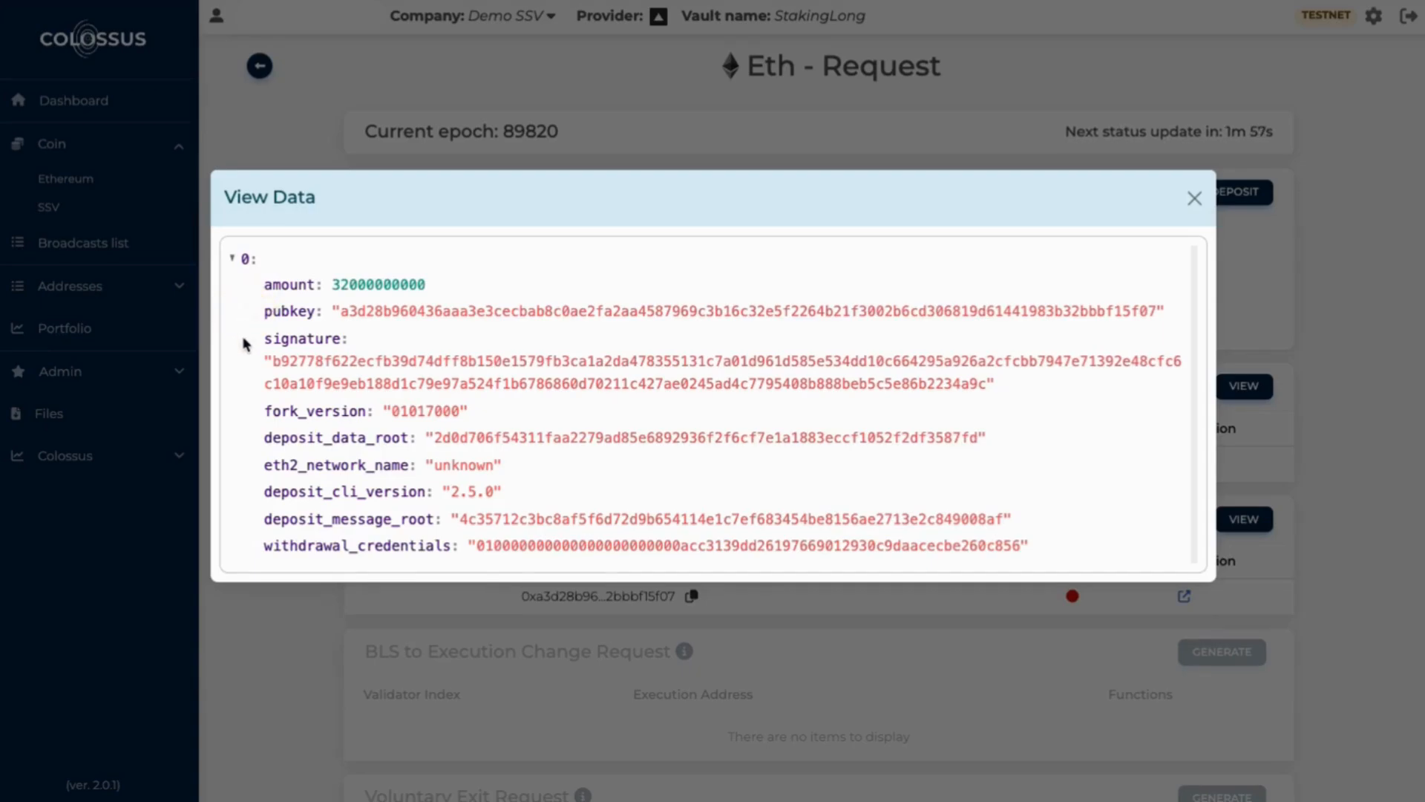
left_click(245, 346)
left_click(243, 412)
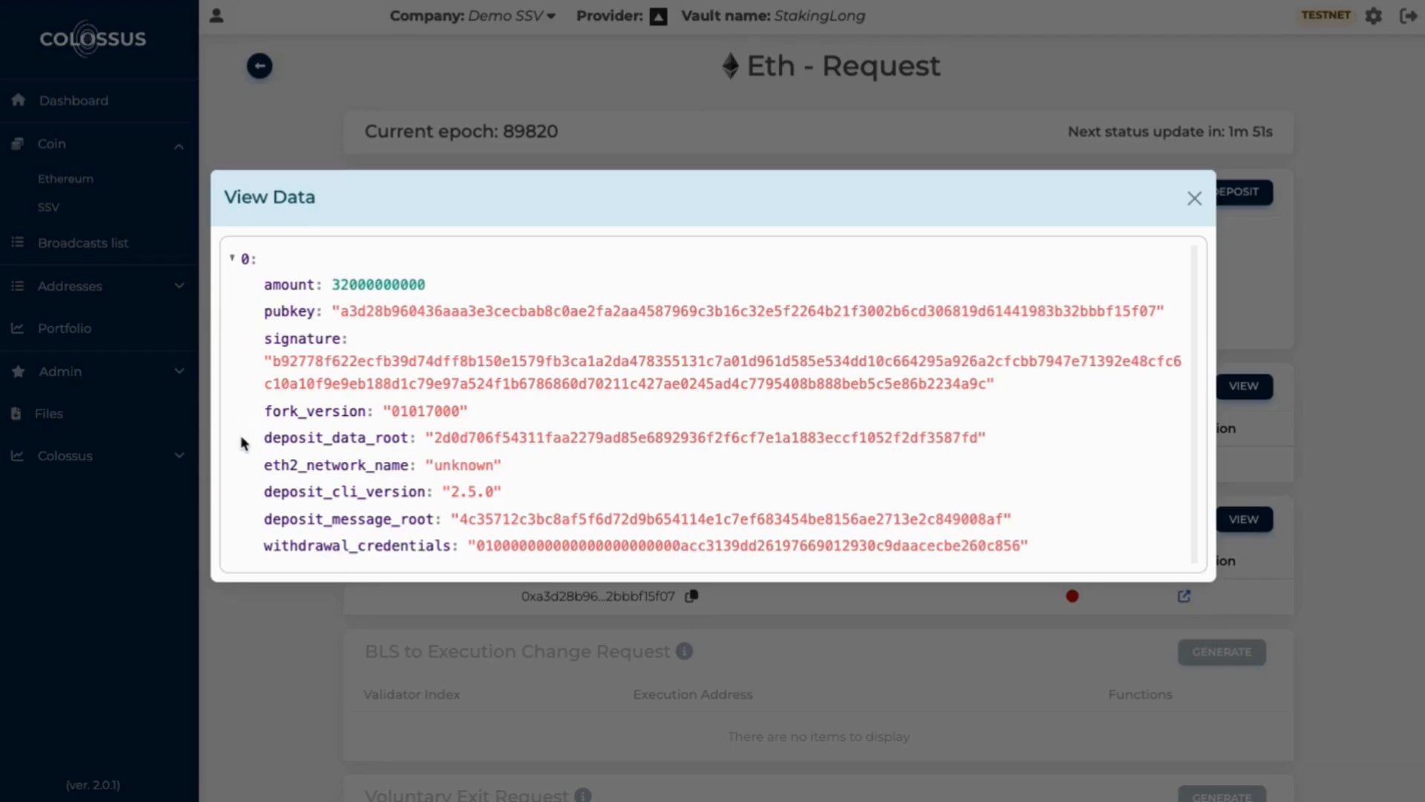
left_click(243, 443)
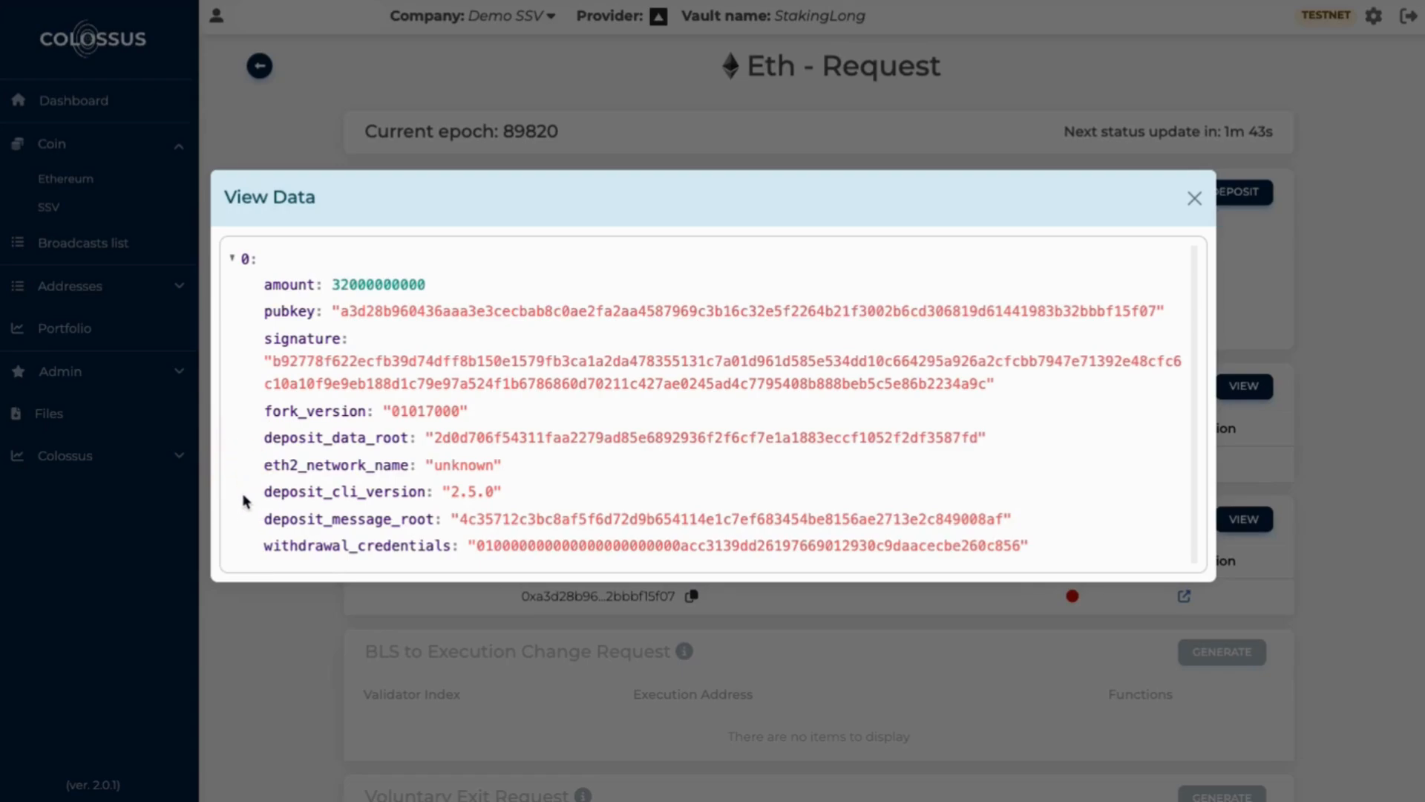
left_click(244, 546)
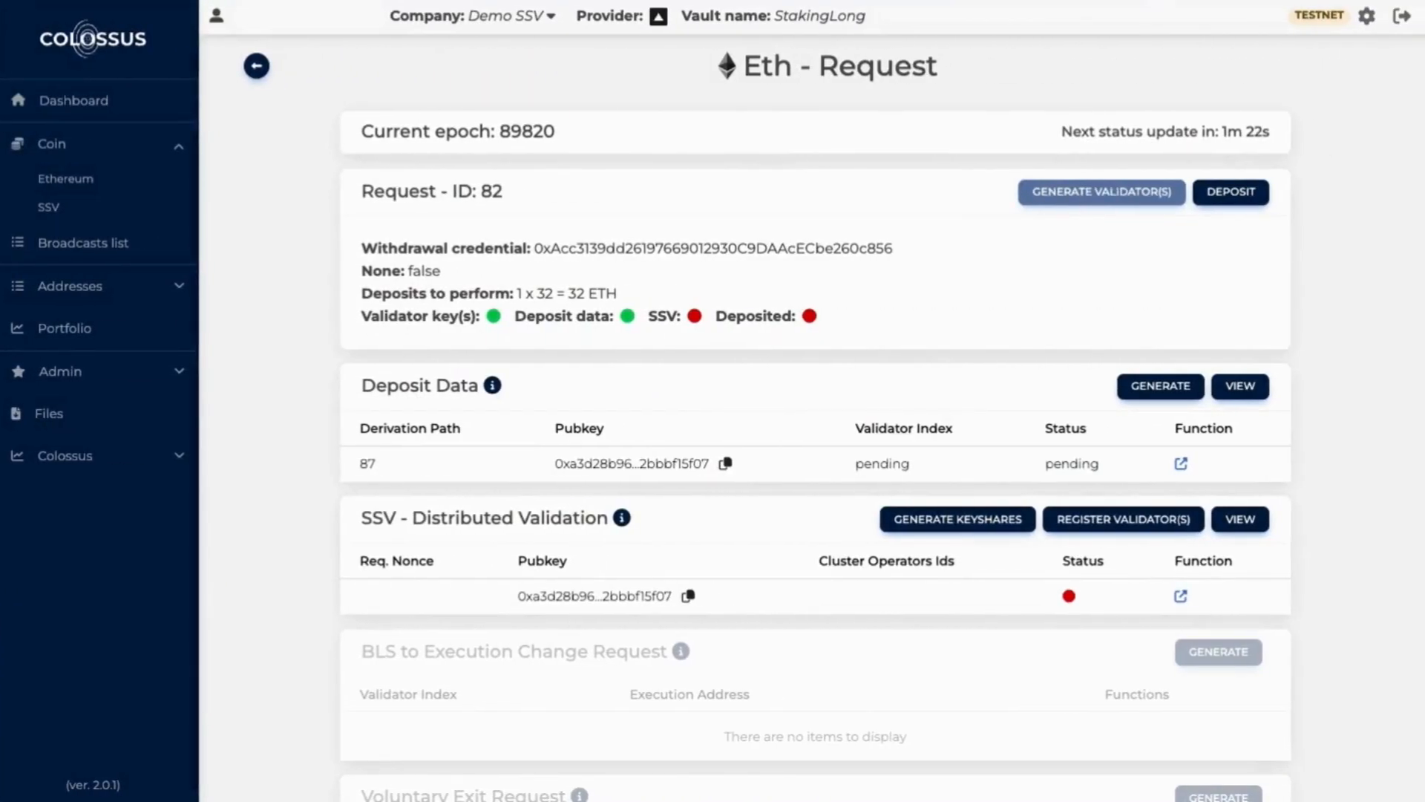
- Generate the SSV key shares for the validator using the cluster with operator IDs 517, 518, 519 and 520
left_click(328, 531)
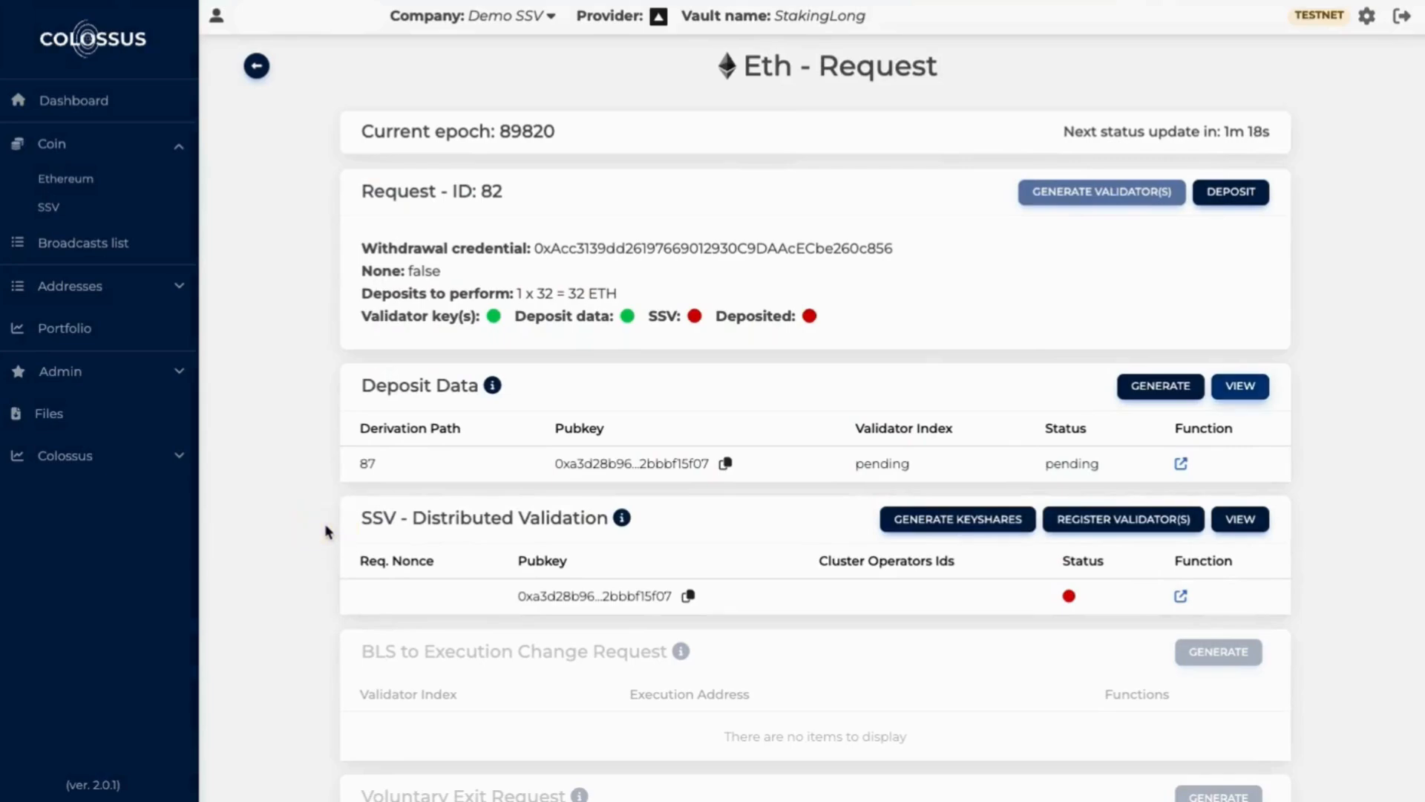
left_click(975, 526)
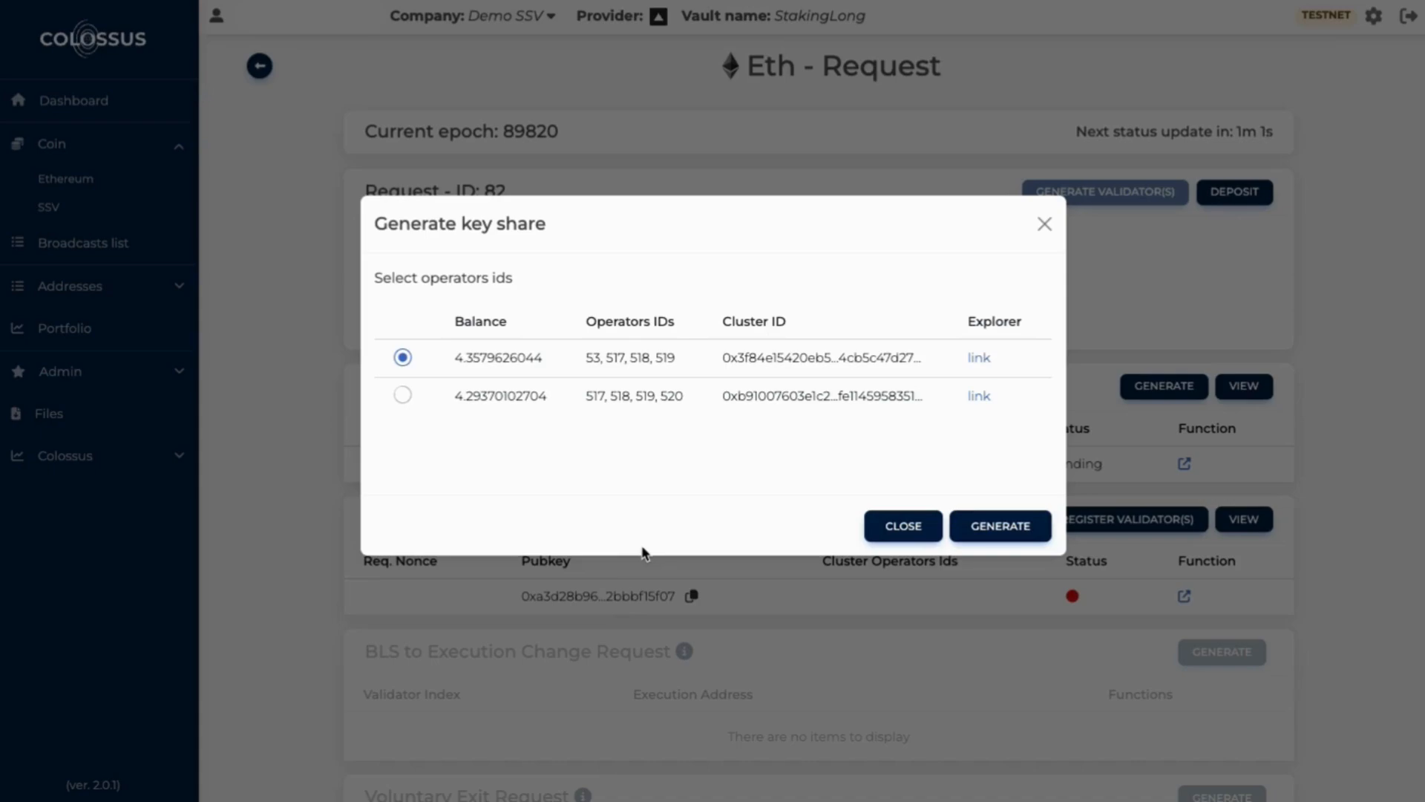
left_click(629, 322)
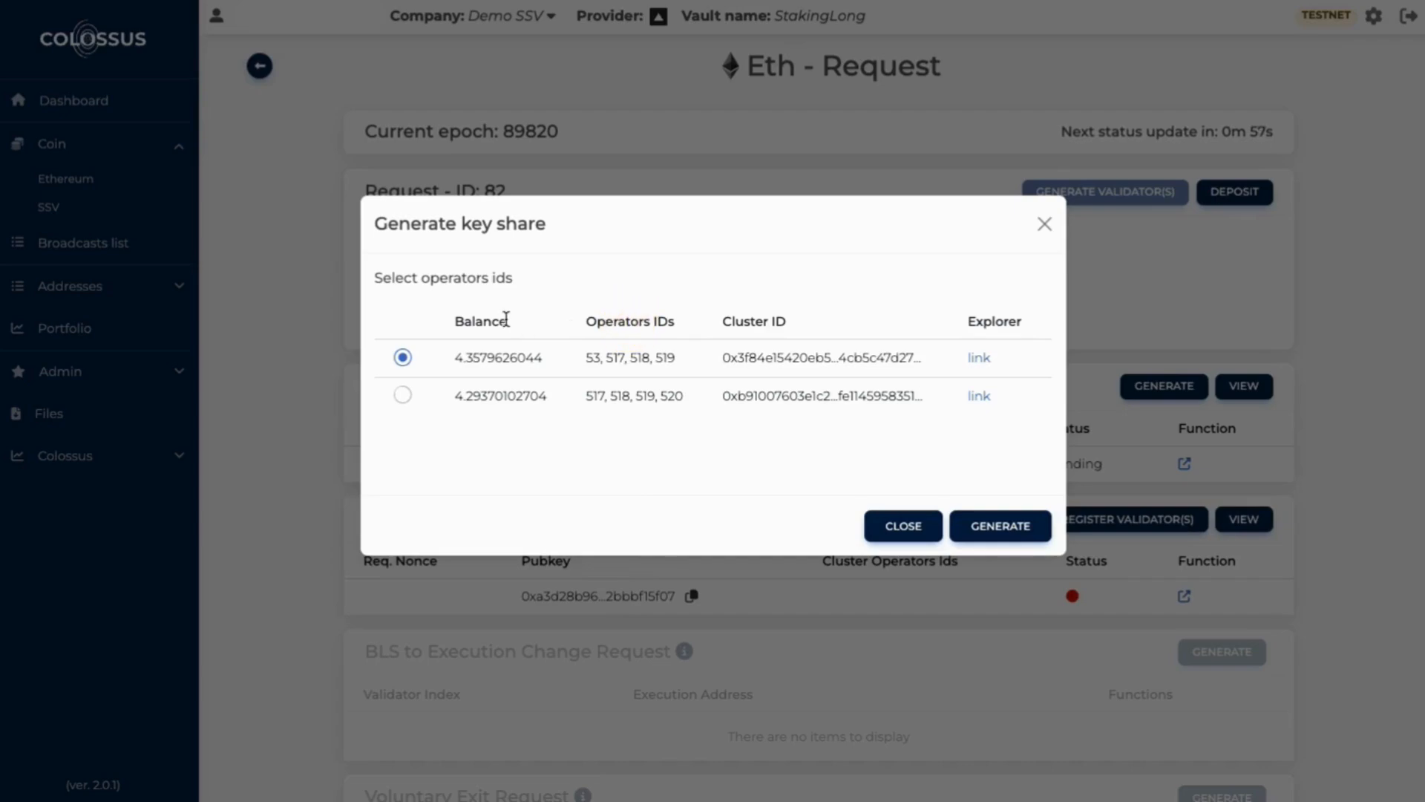
left_click(491, 320)
left_click(761, 321)
left_click(995, 319)
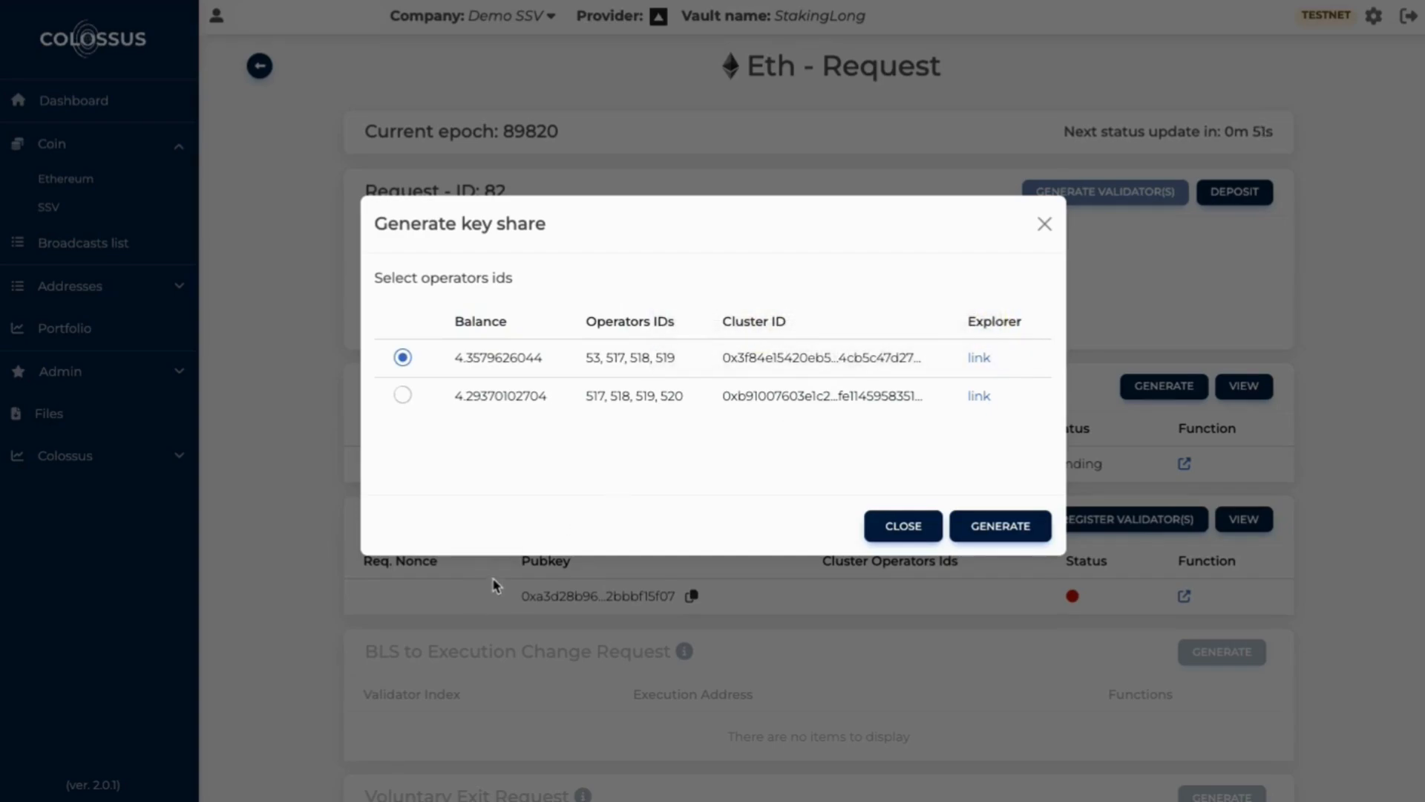
left_click(406, 407)
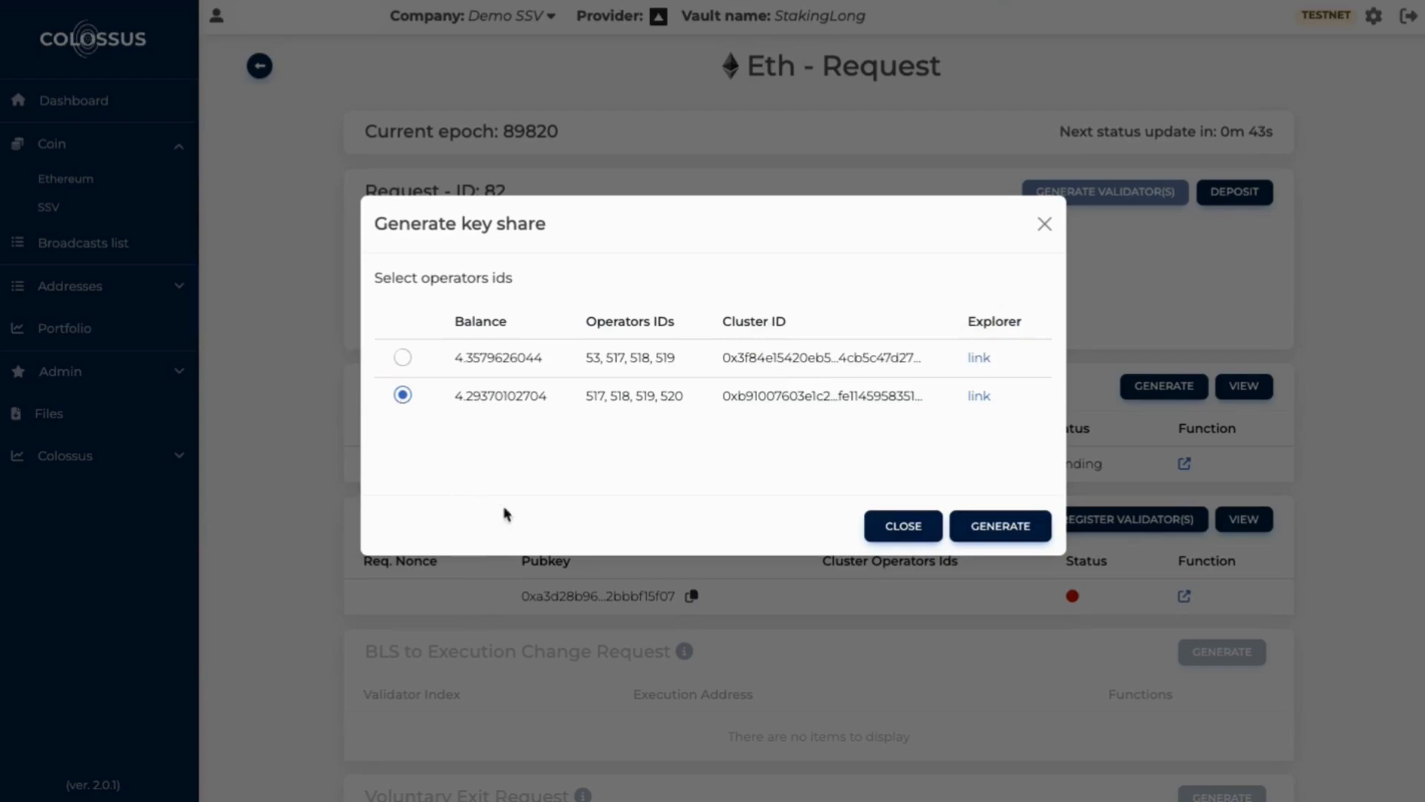
left_click(1025, 531)
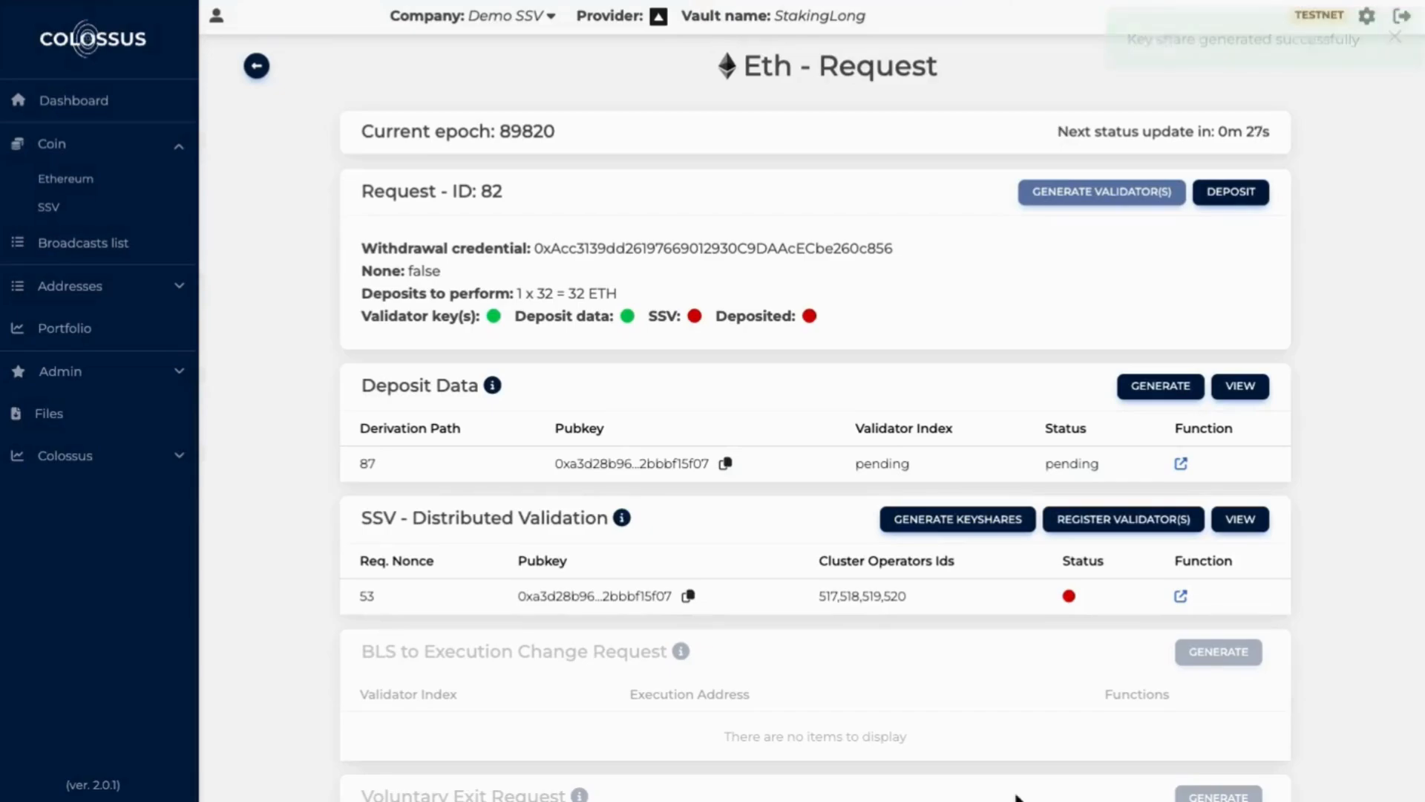
- View the generated key share data and examine the ID and operator key of each operator
left_click(1261, 527)
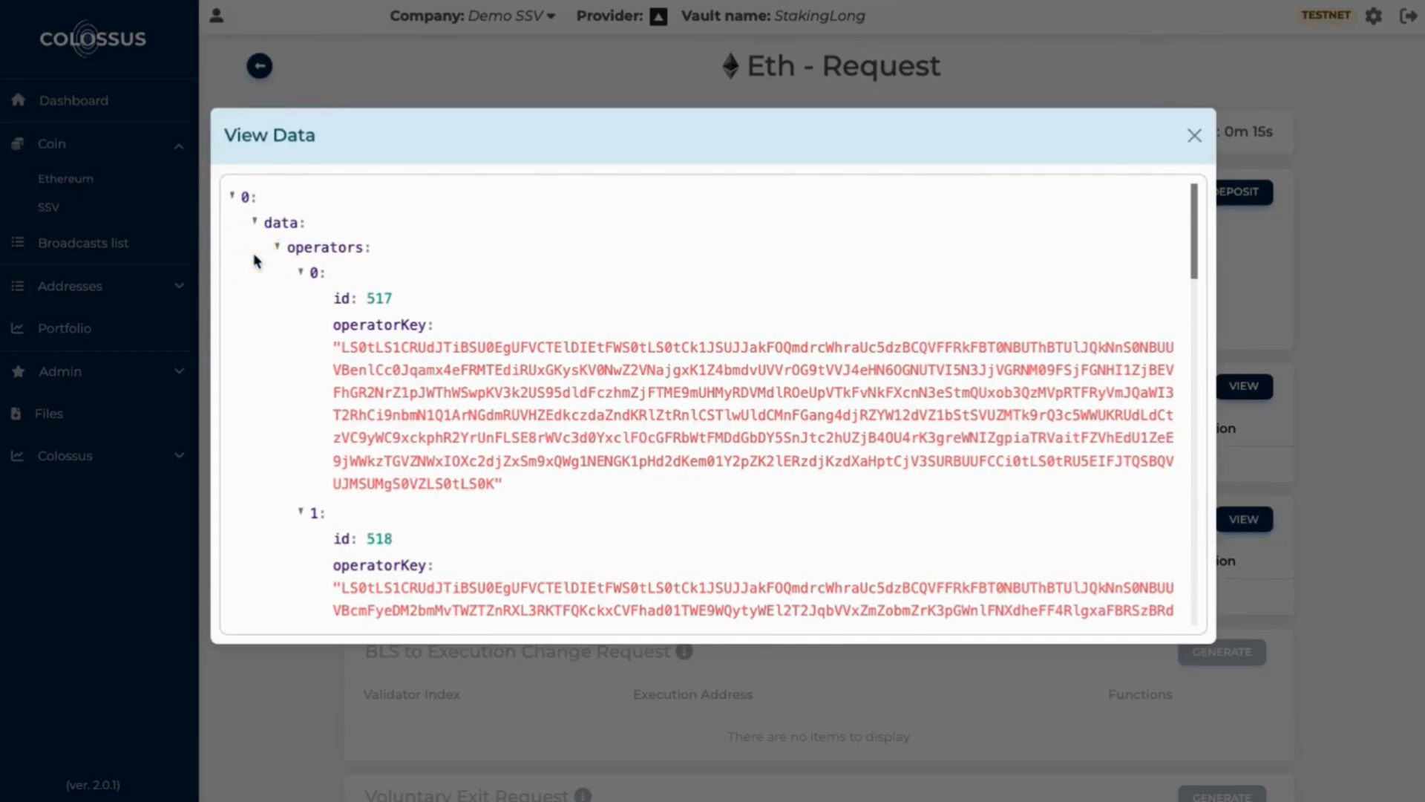
left_click(323, 349)
scroll(323, 351, "down", 7)
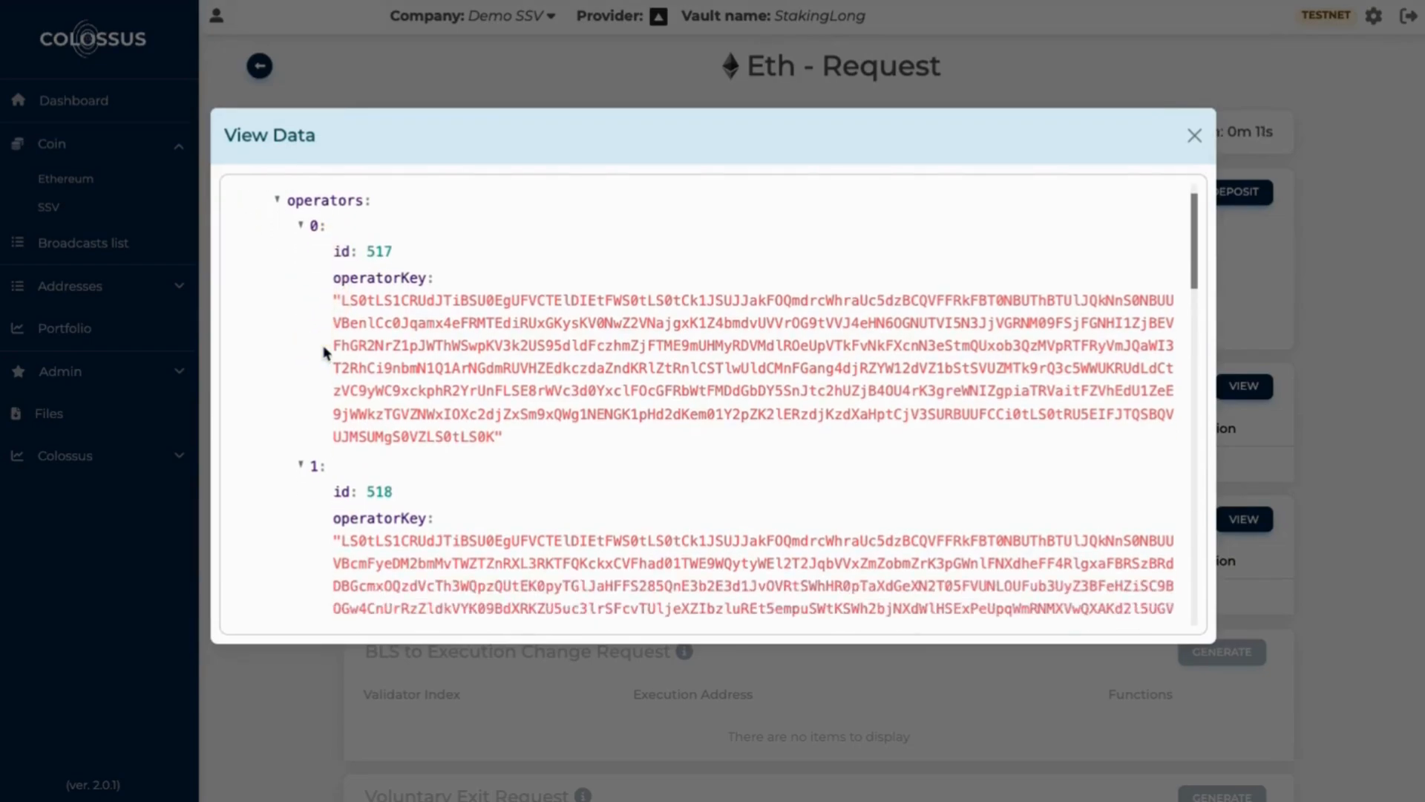
scroll(324, 351, "down", 5)
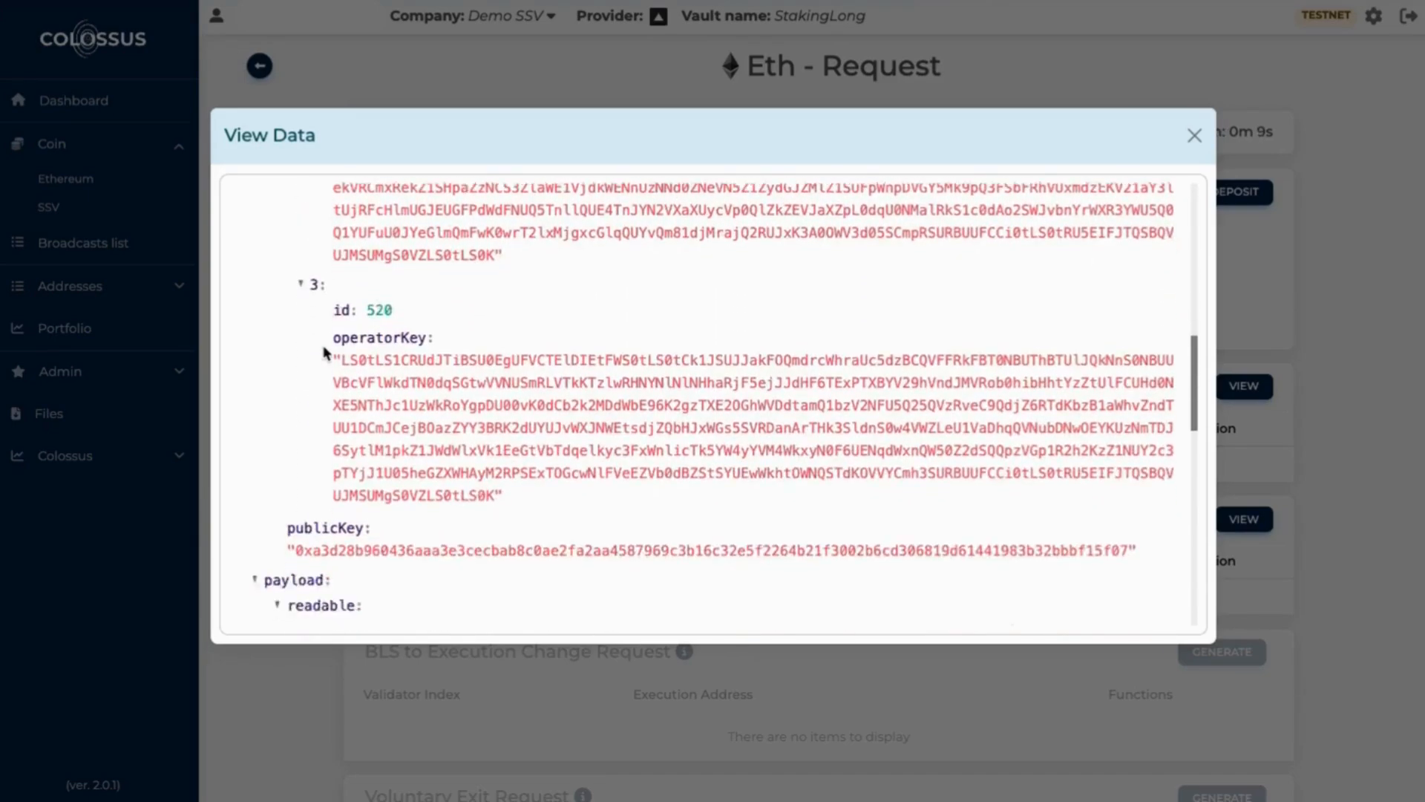
- Examine the key share data's public key, payload, shares data and operator IDs, and close the data view
left_click(284, 383)
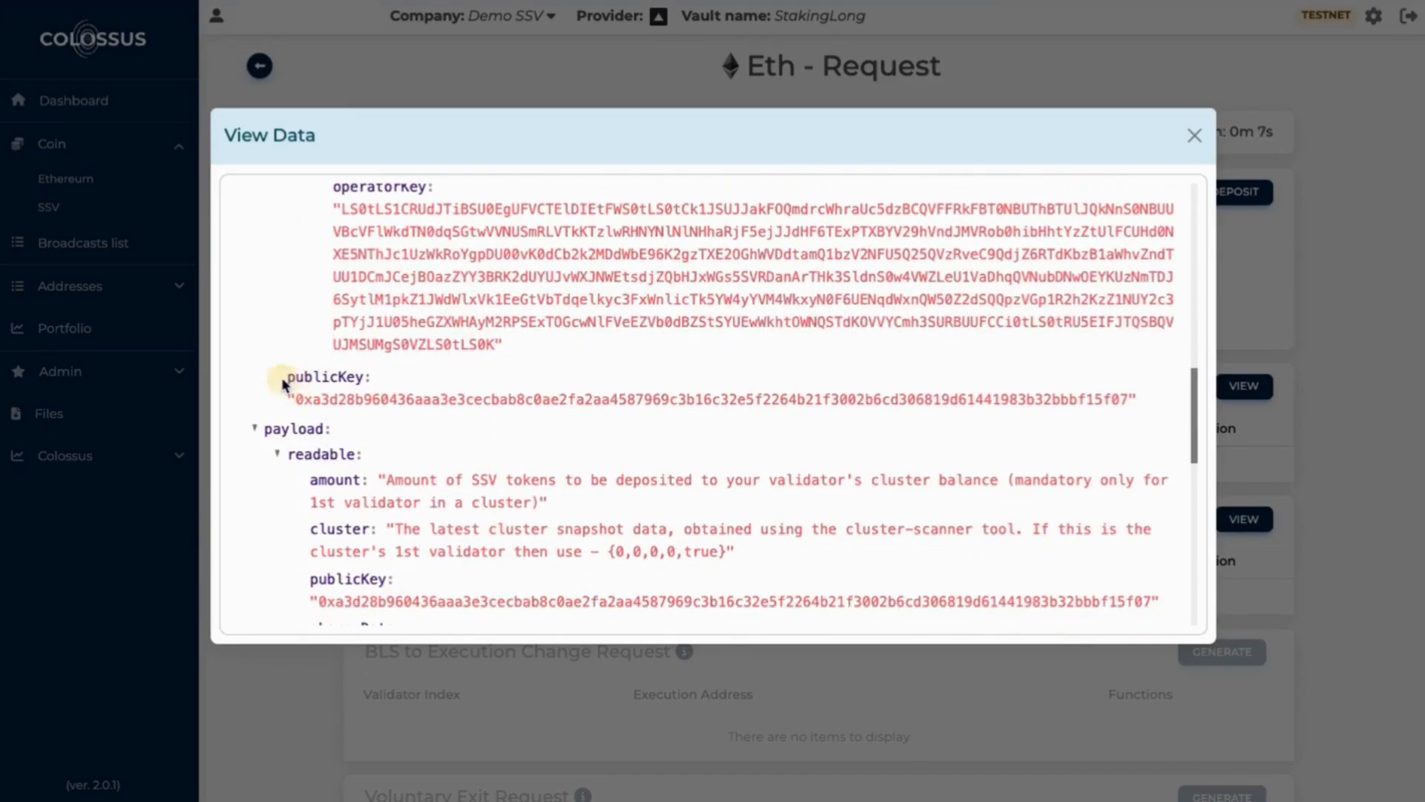
scroll(304, 440, "down", 6)
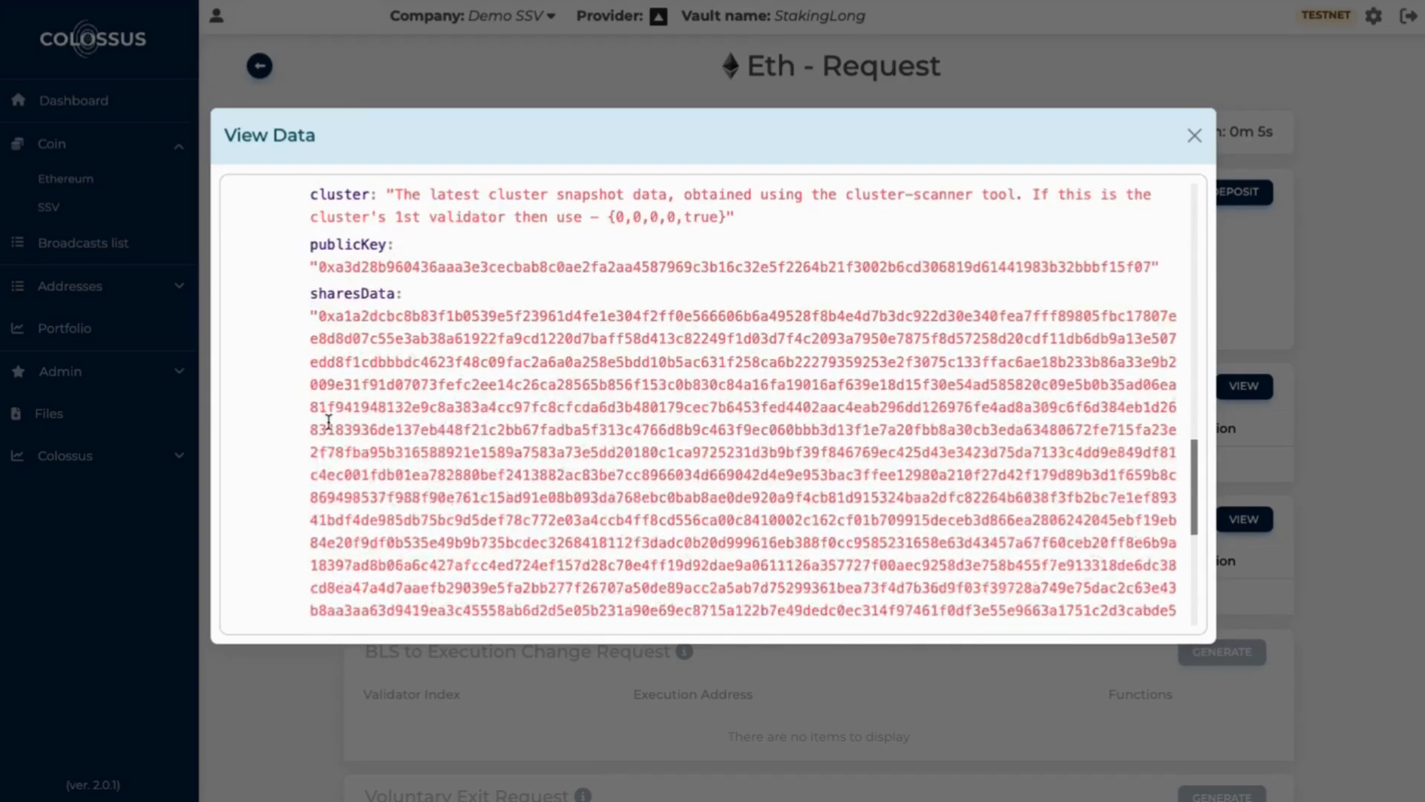
scroll(311, 327, "up", 2)
left_click(302, 276)
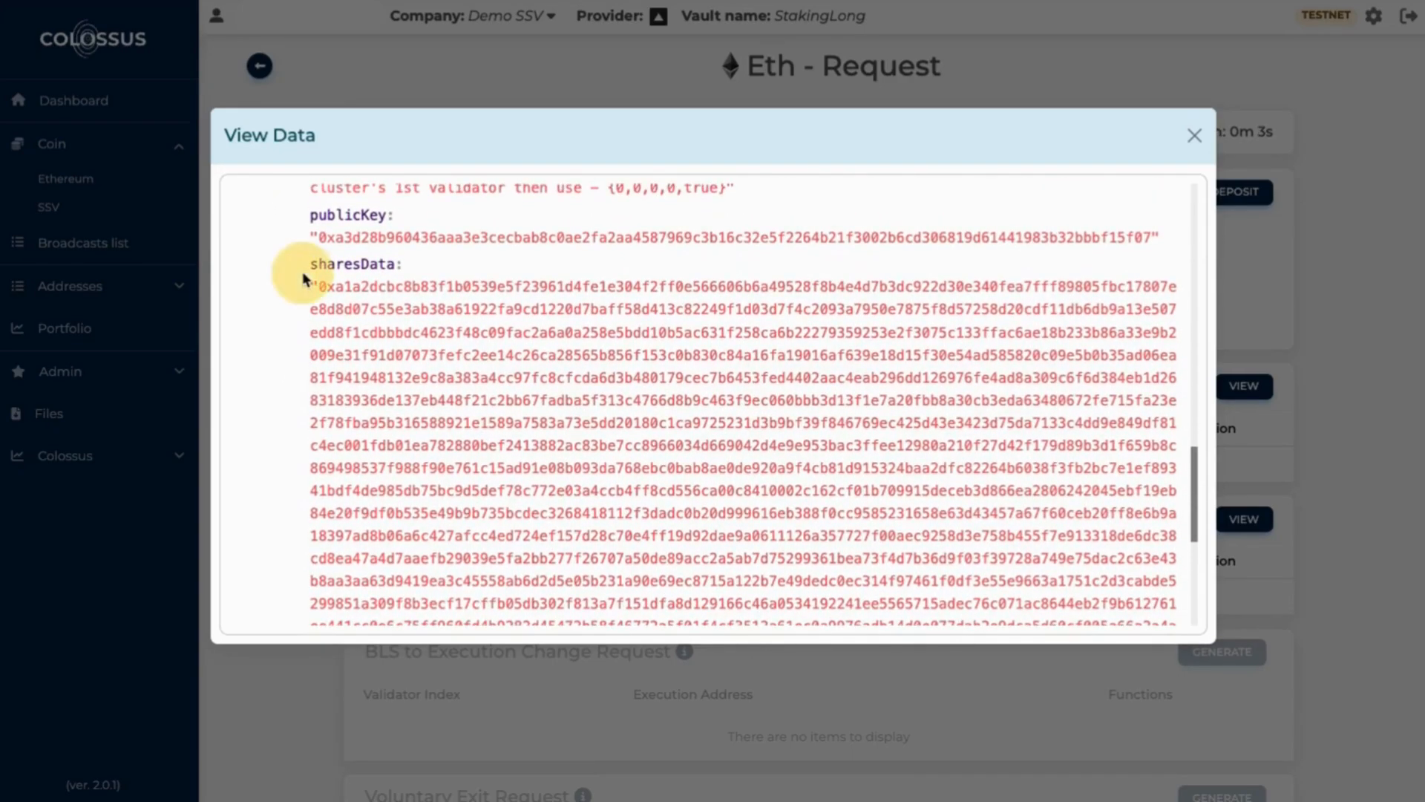
scroll(319, 407, "down", 3)
scroll(319, 407, "down", 4)
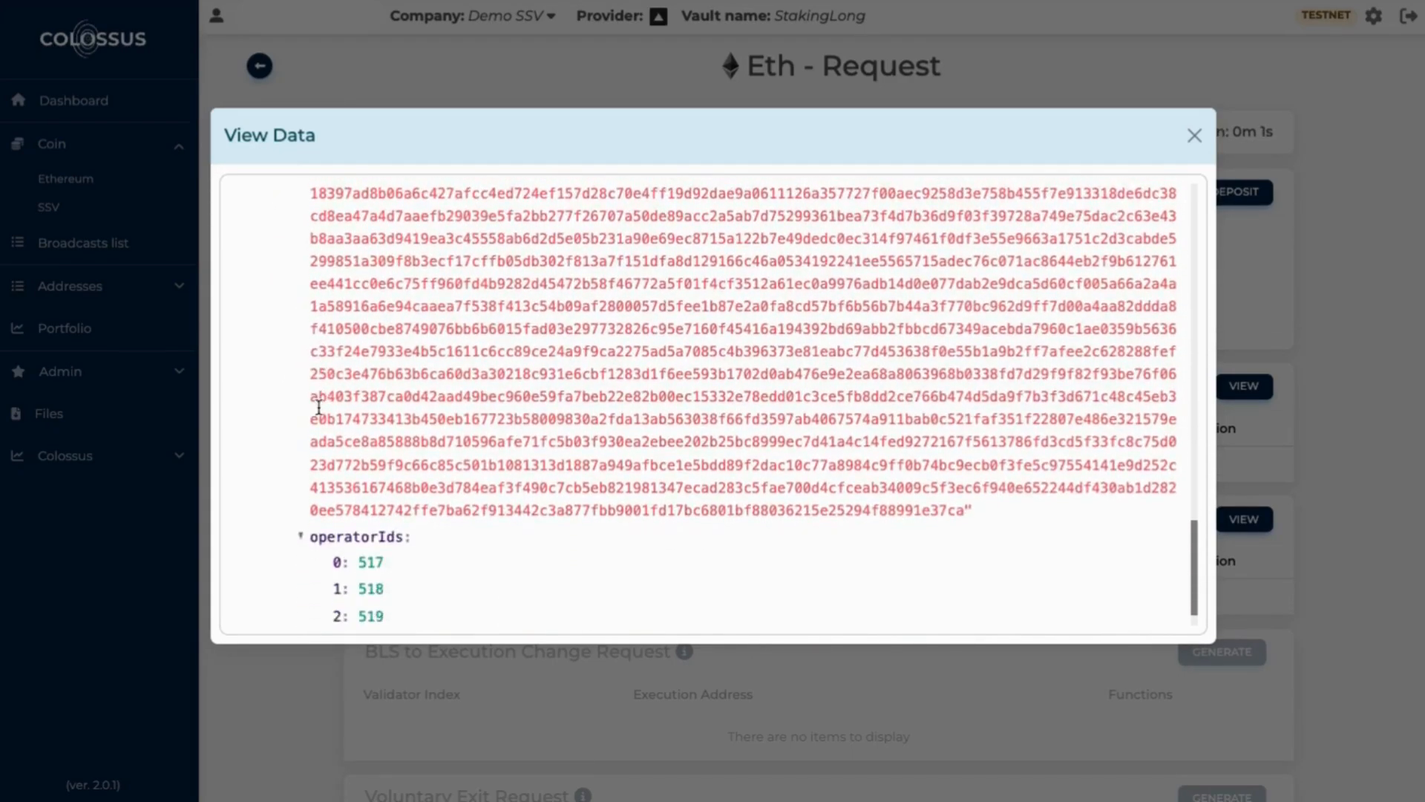
scroll(320, 413, "up", 20)
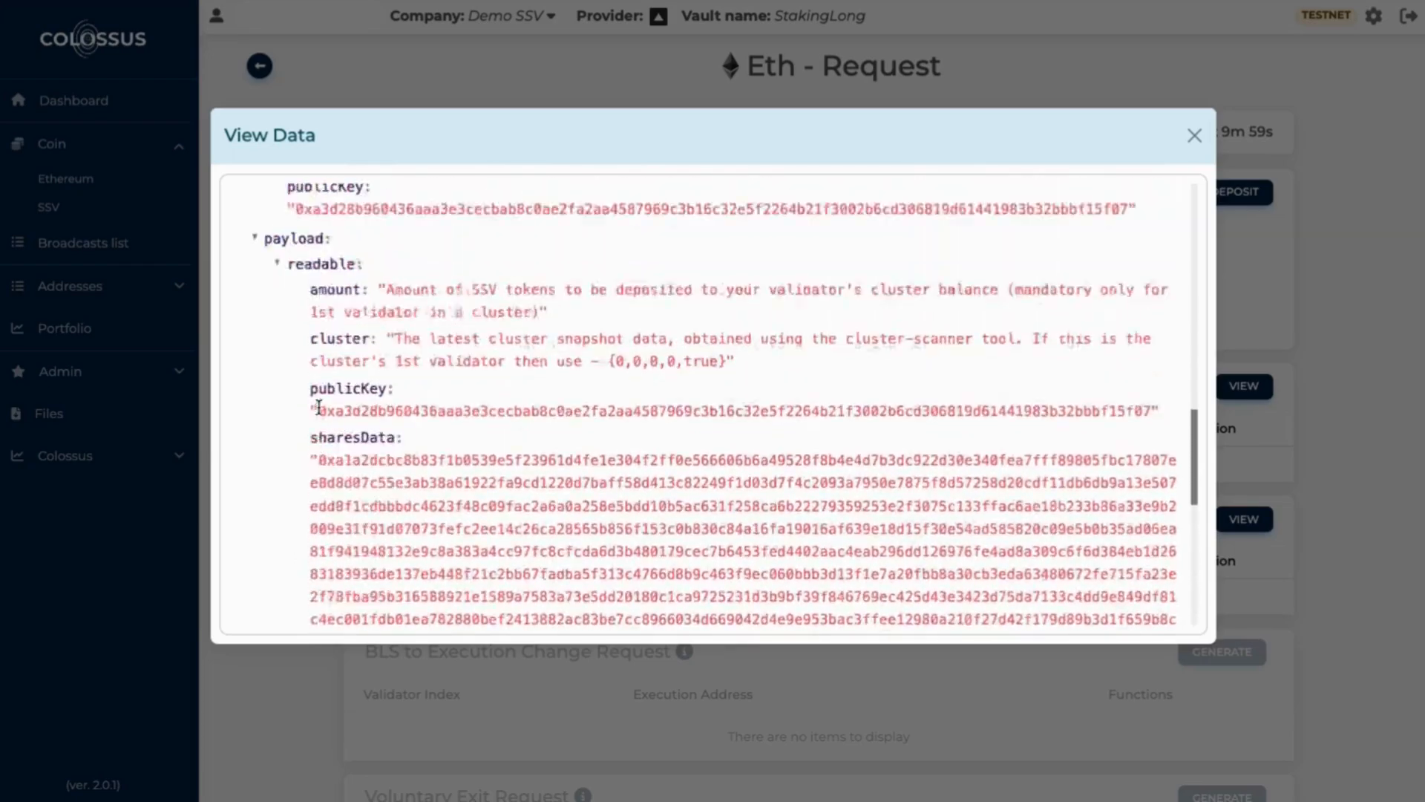
scroll(319, 414, "up", 3)
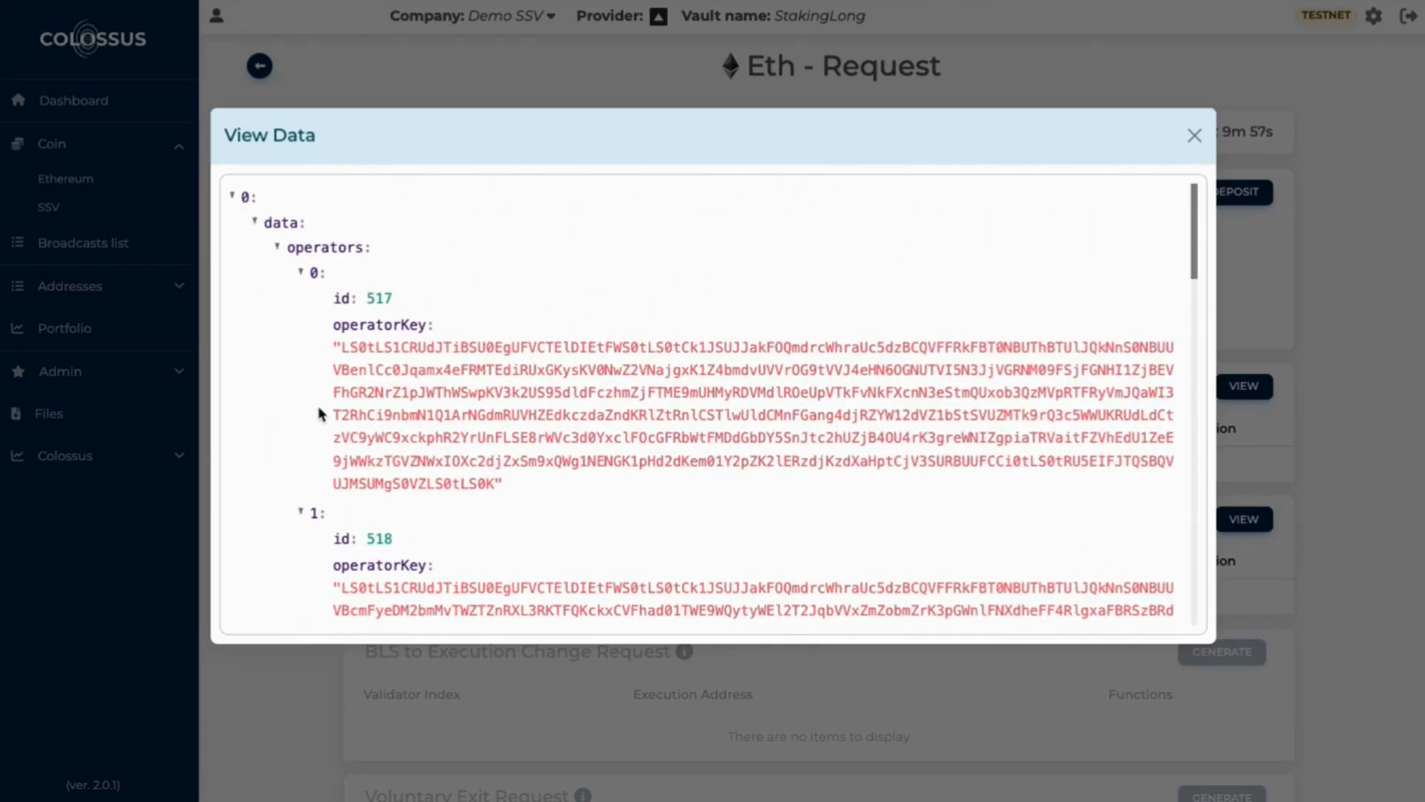
left_click(1195, 137)
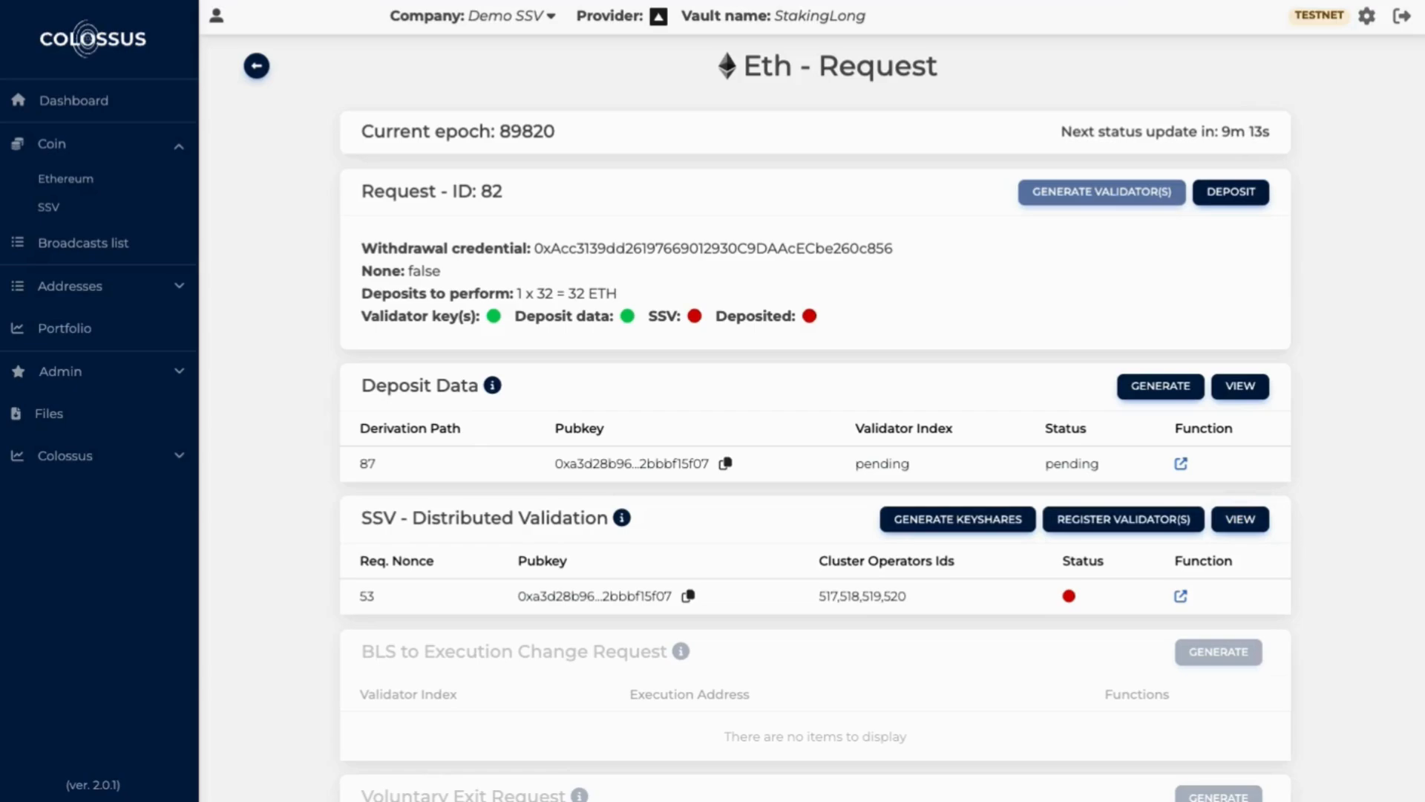
- Open the SSV validator registration form and check its key shares, amount, private key file and wallet details
left_click(1134, 526)
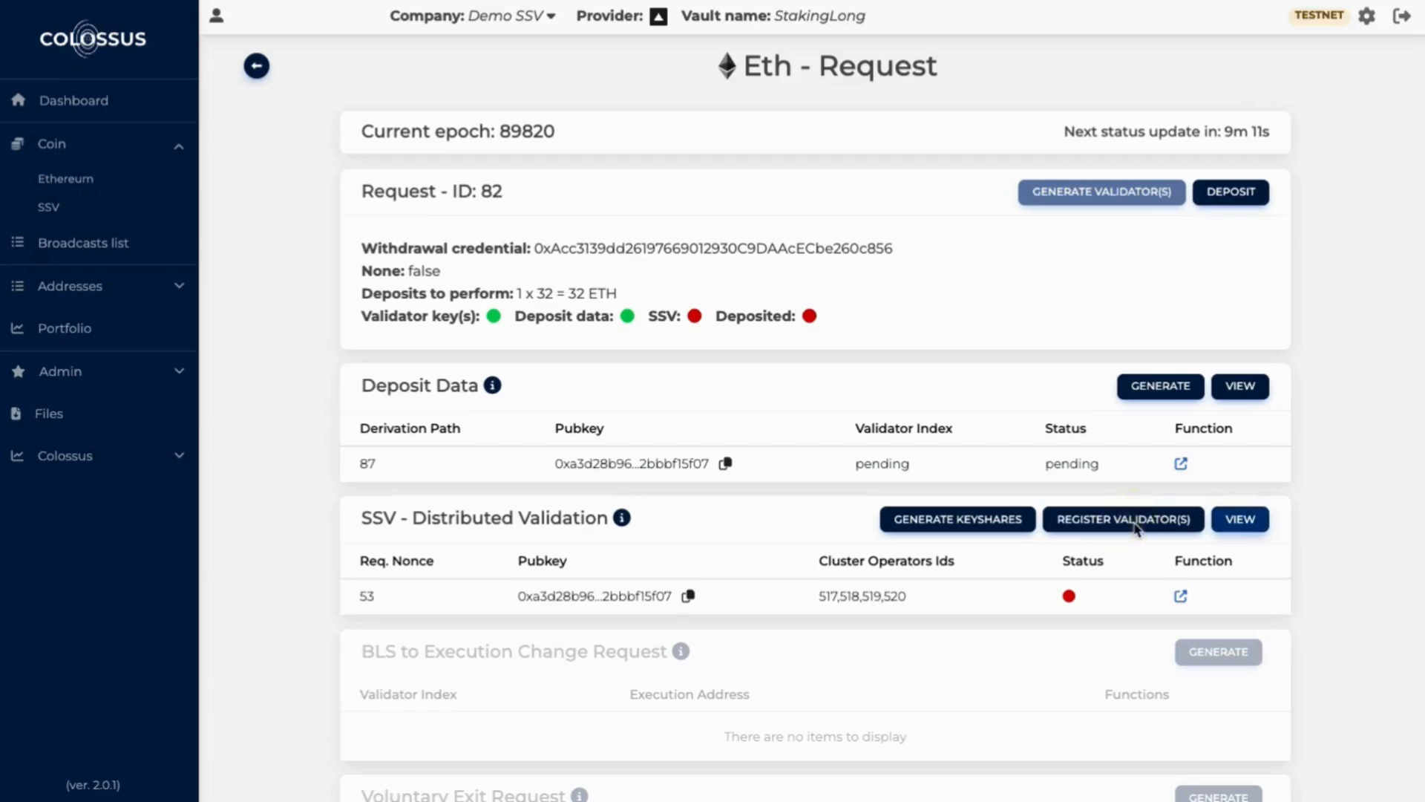
left_click(1134, 525)
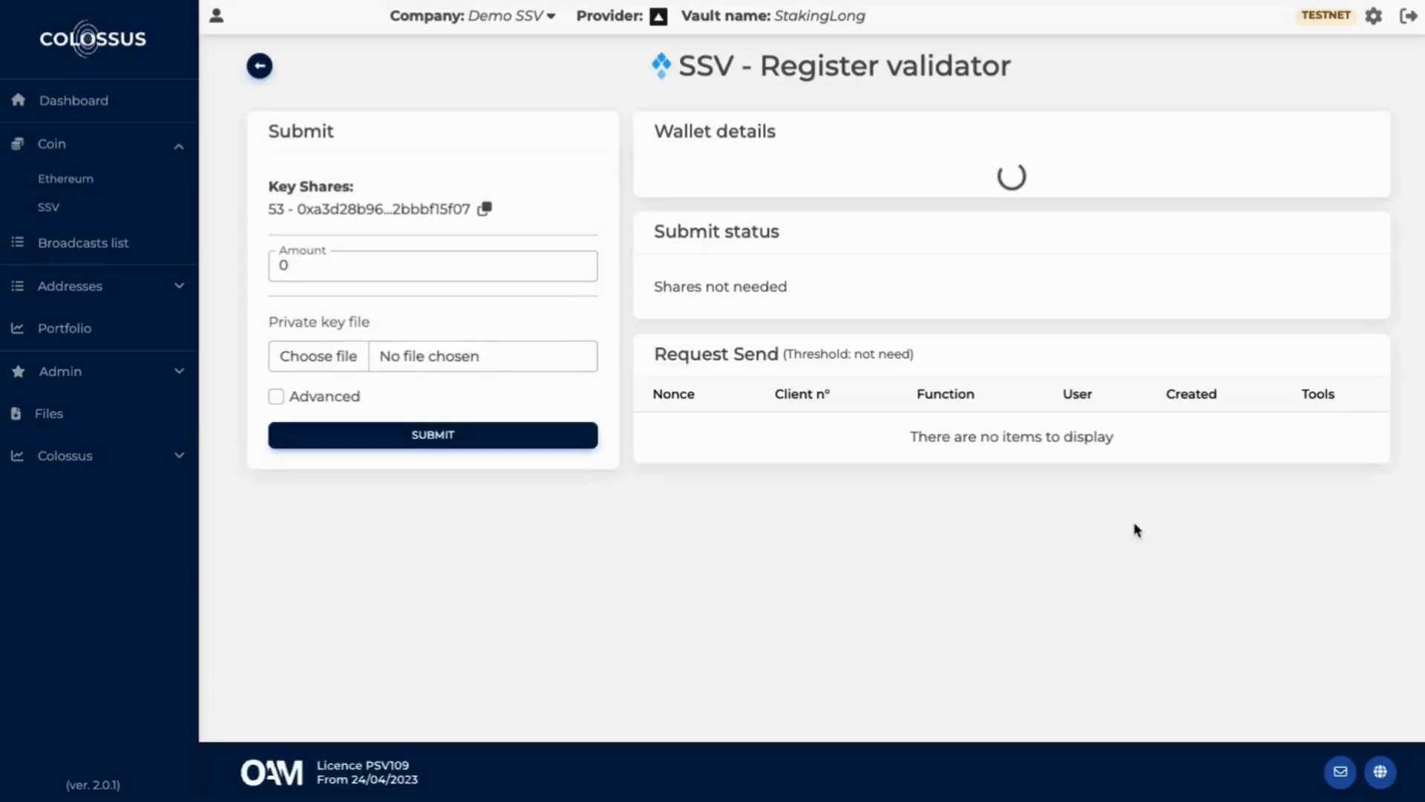
left_click(253, 209)
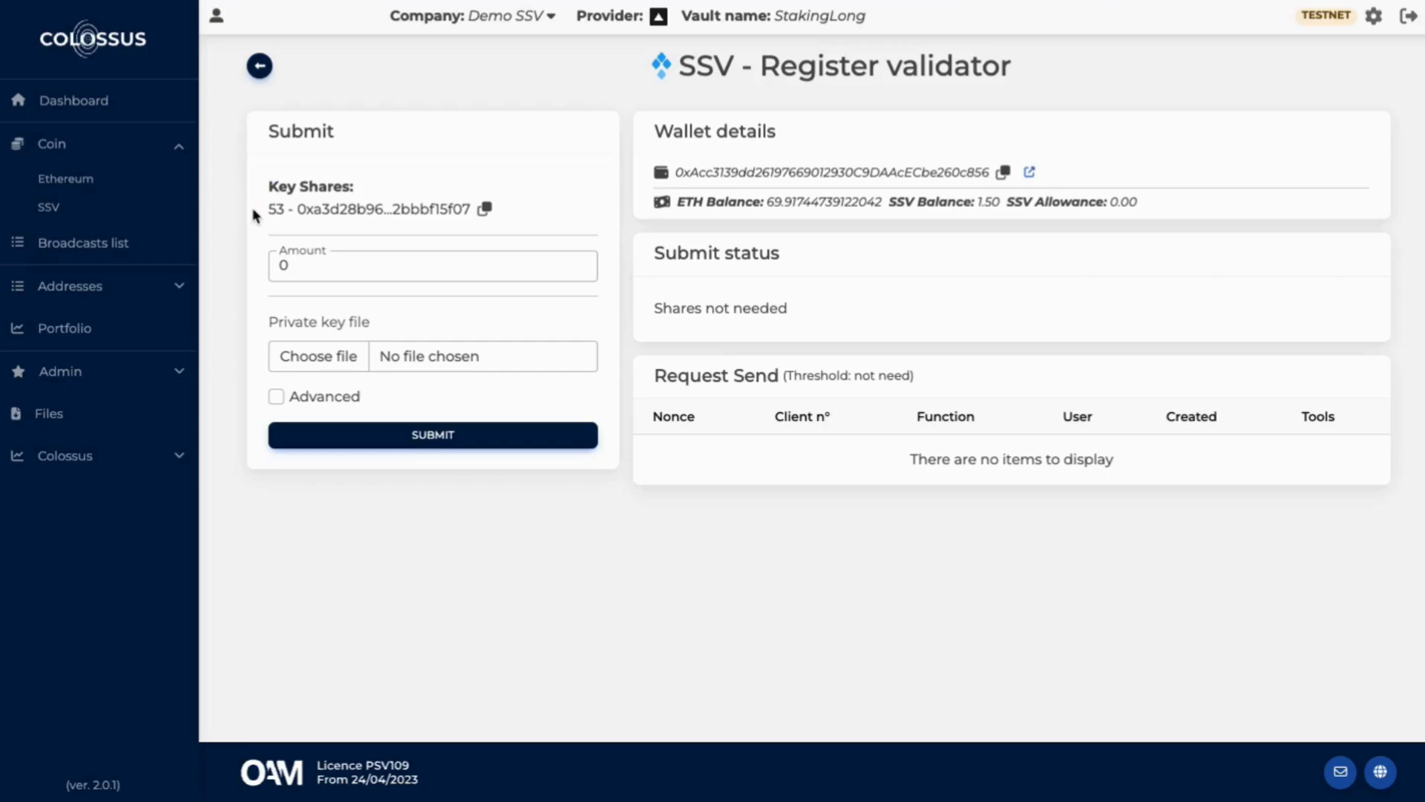
left_click(253, 273)
left_click(250, 357)
left_click(645, 172)
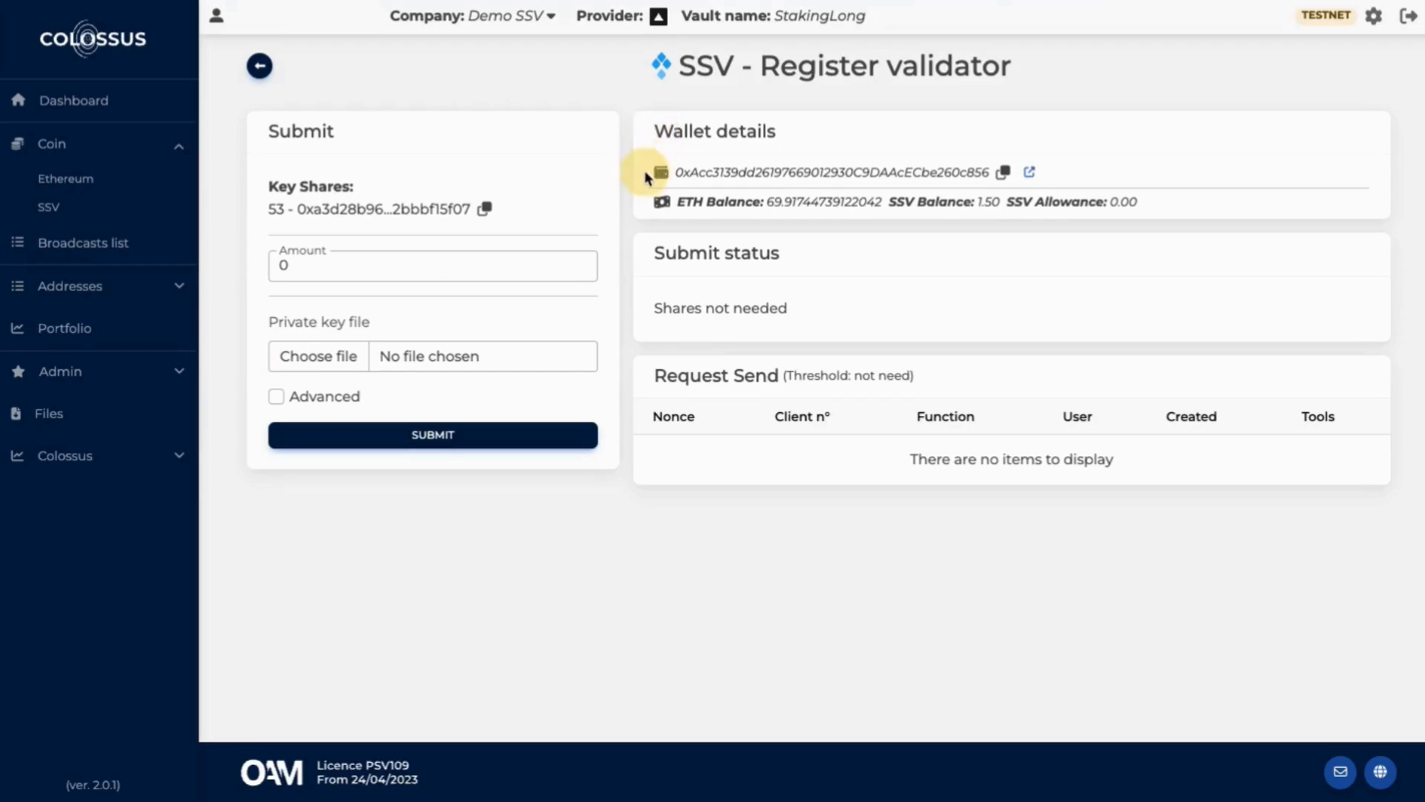
- Examine the wallet's ETH balance, SSV balance and SSV allowance, the submit status and the sent request list on the registration form
left_click(719, 219)
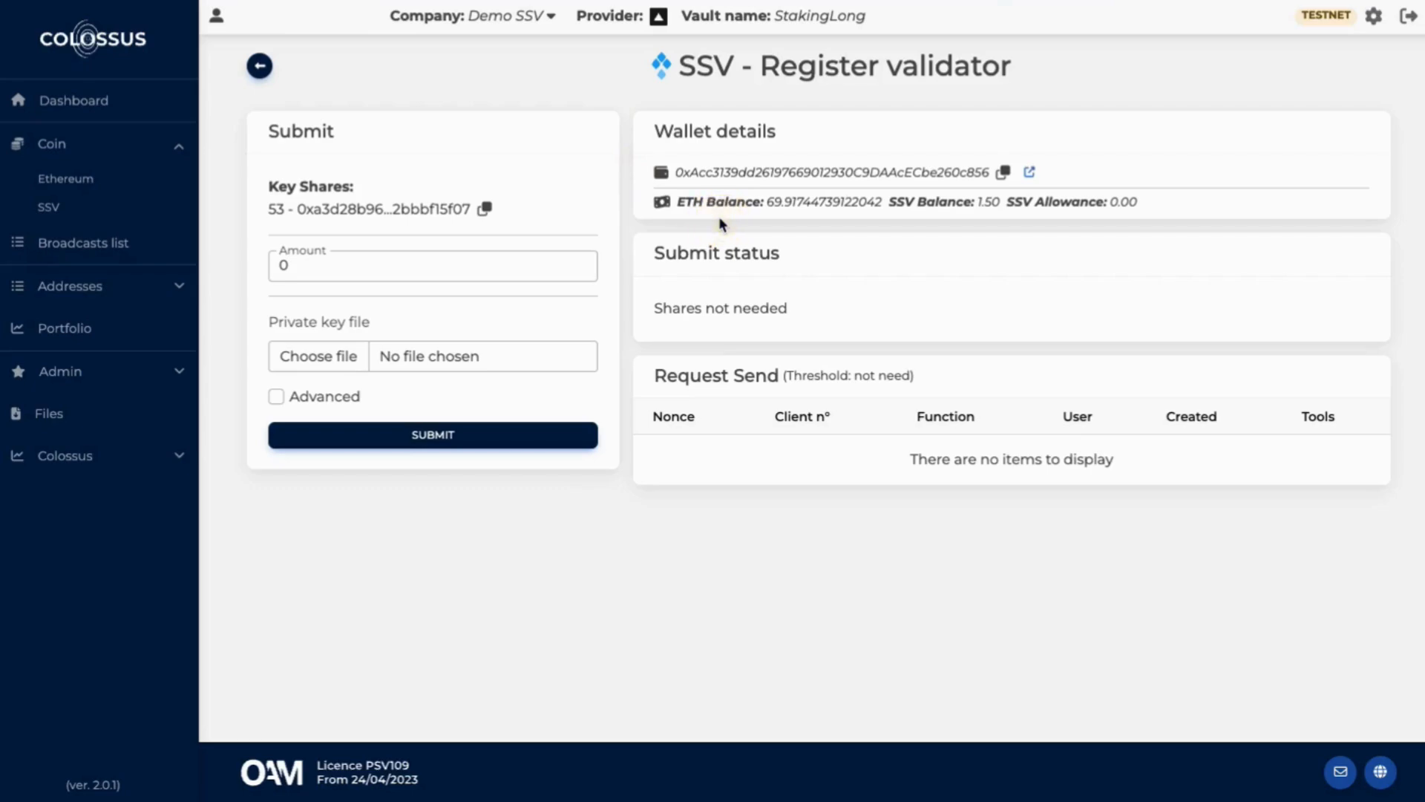
left_click(967, 218)
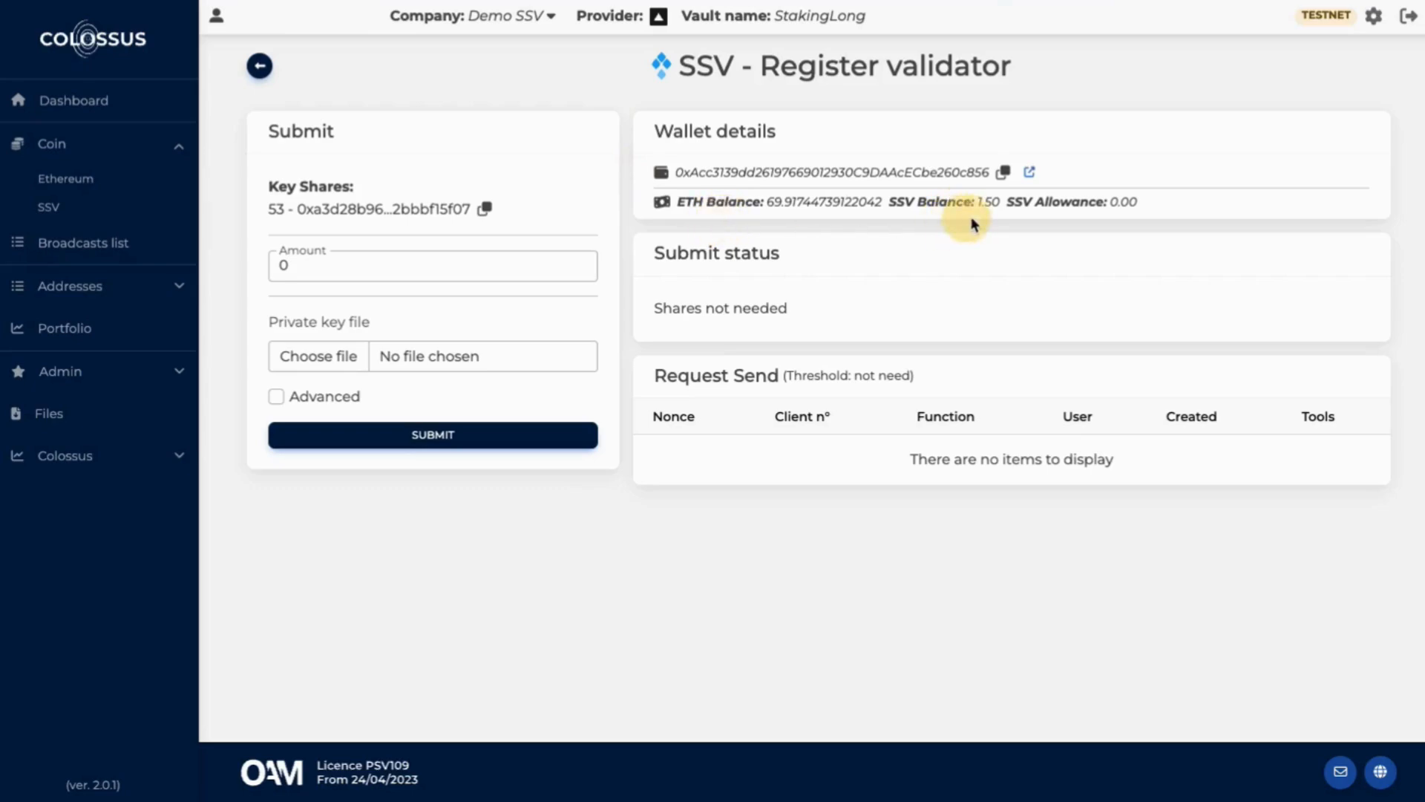
left_click(1061, 222)
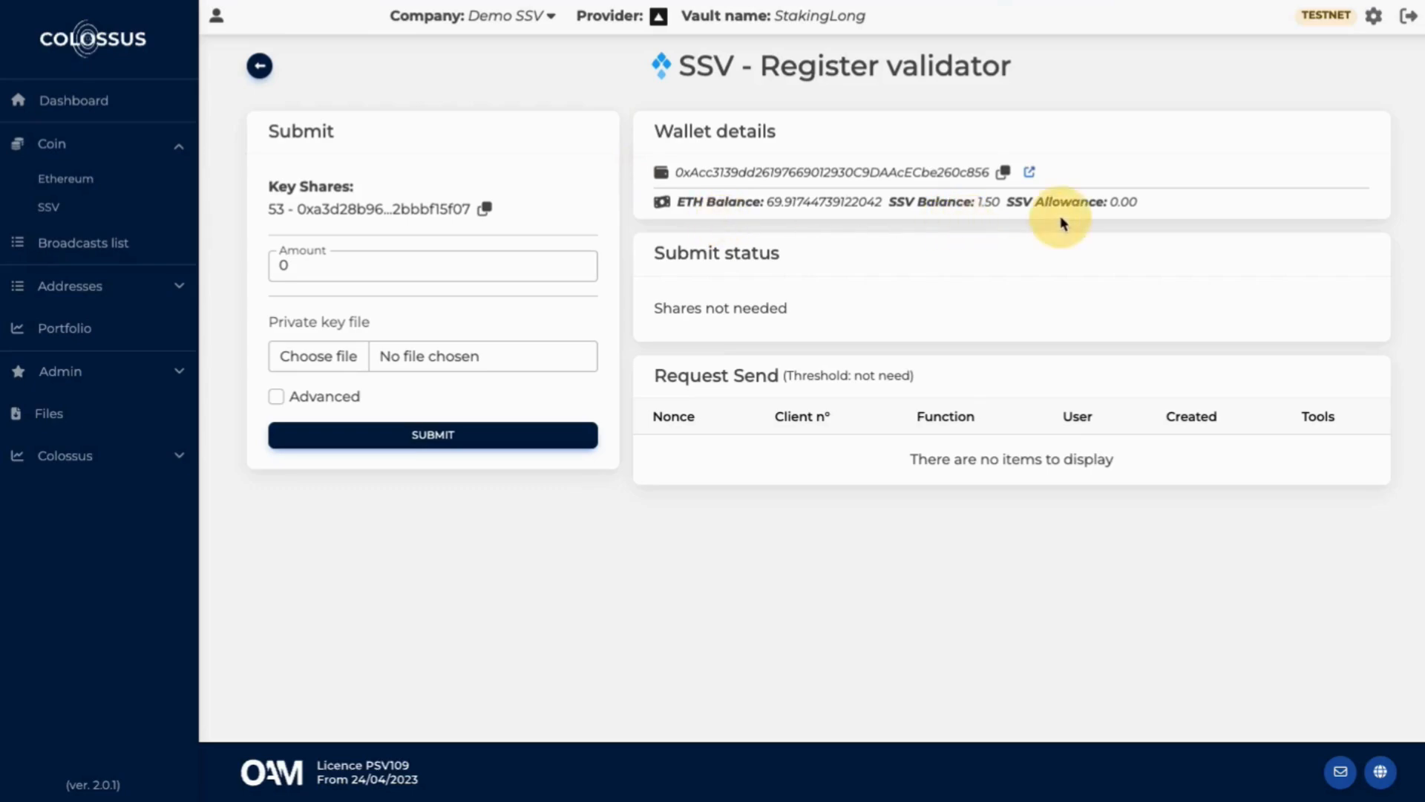
left_click(649, 257)
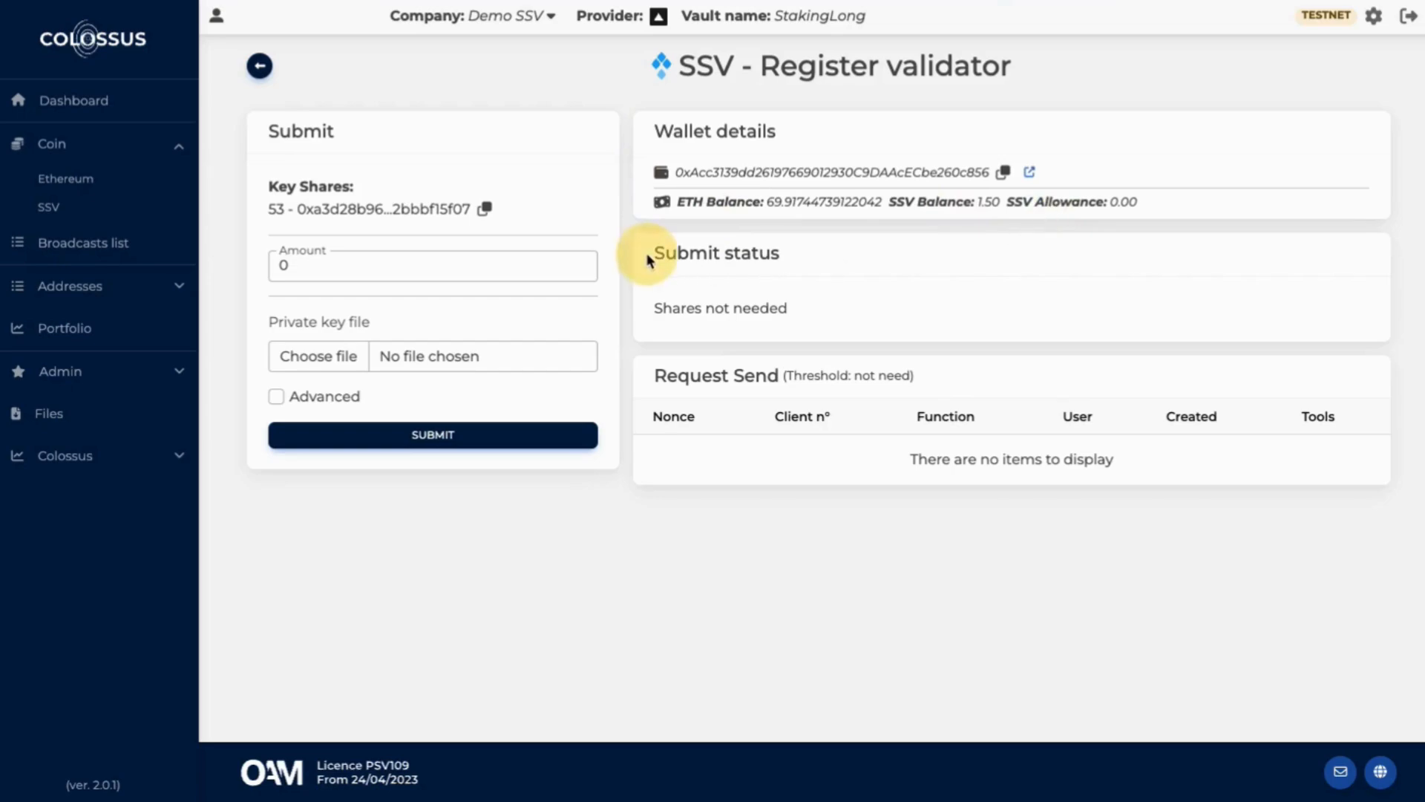
left_click(650, 378)
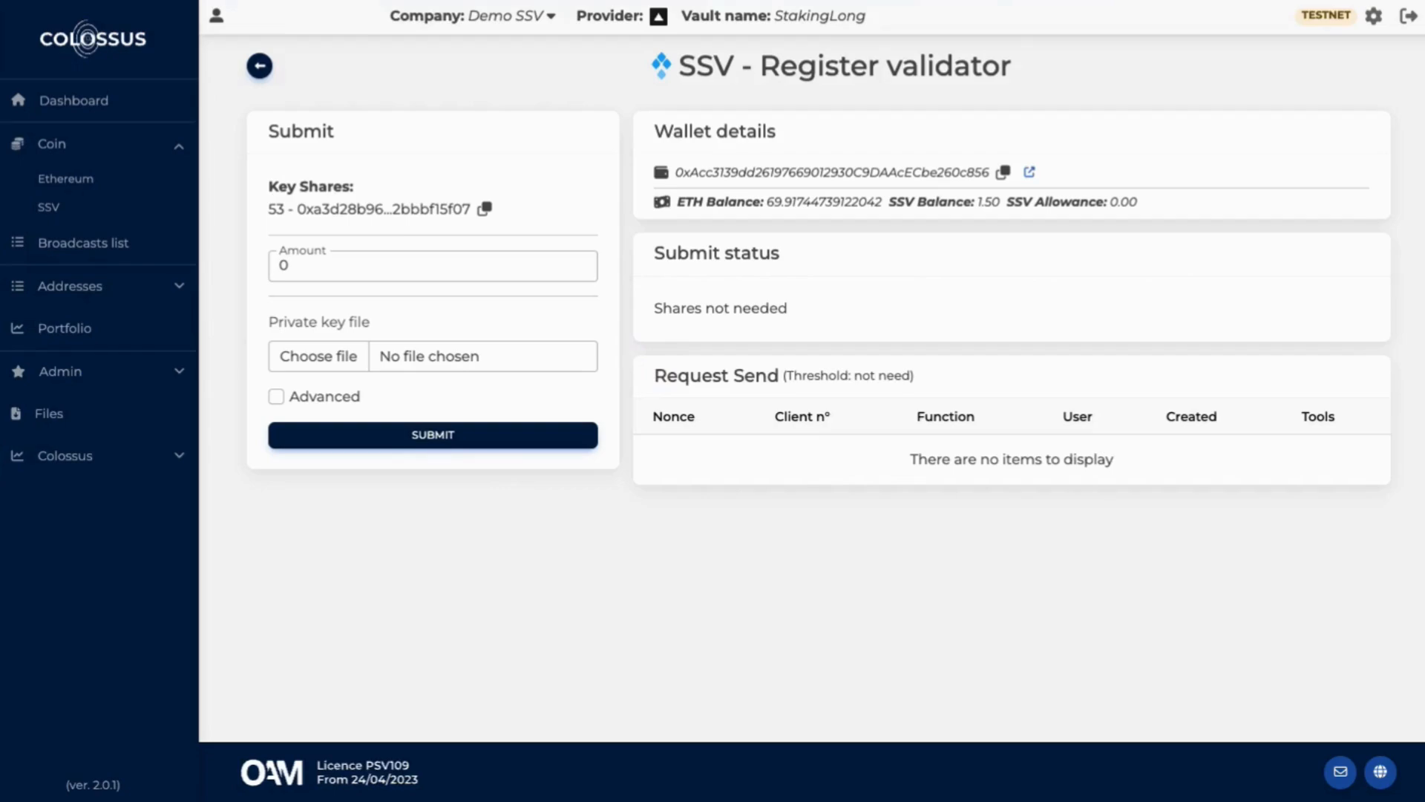
- Submit the validator registration with the private key file ssv_api_secret.key, send its signature request and open the transaction lens
left_click(467, 444)
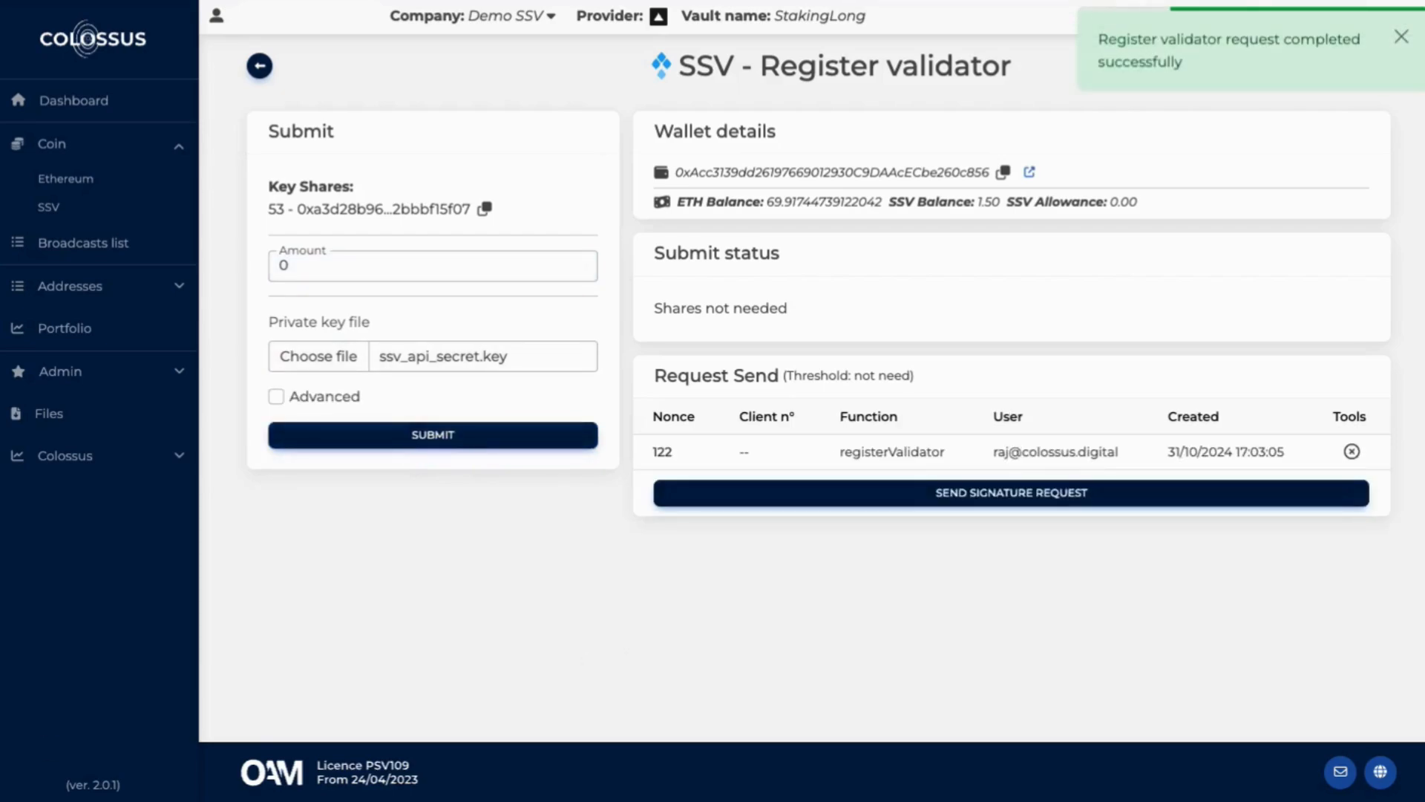
left_click(1083, 503)
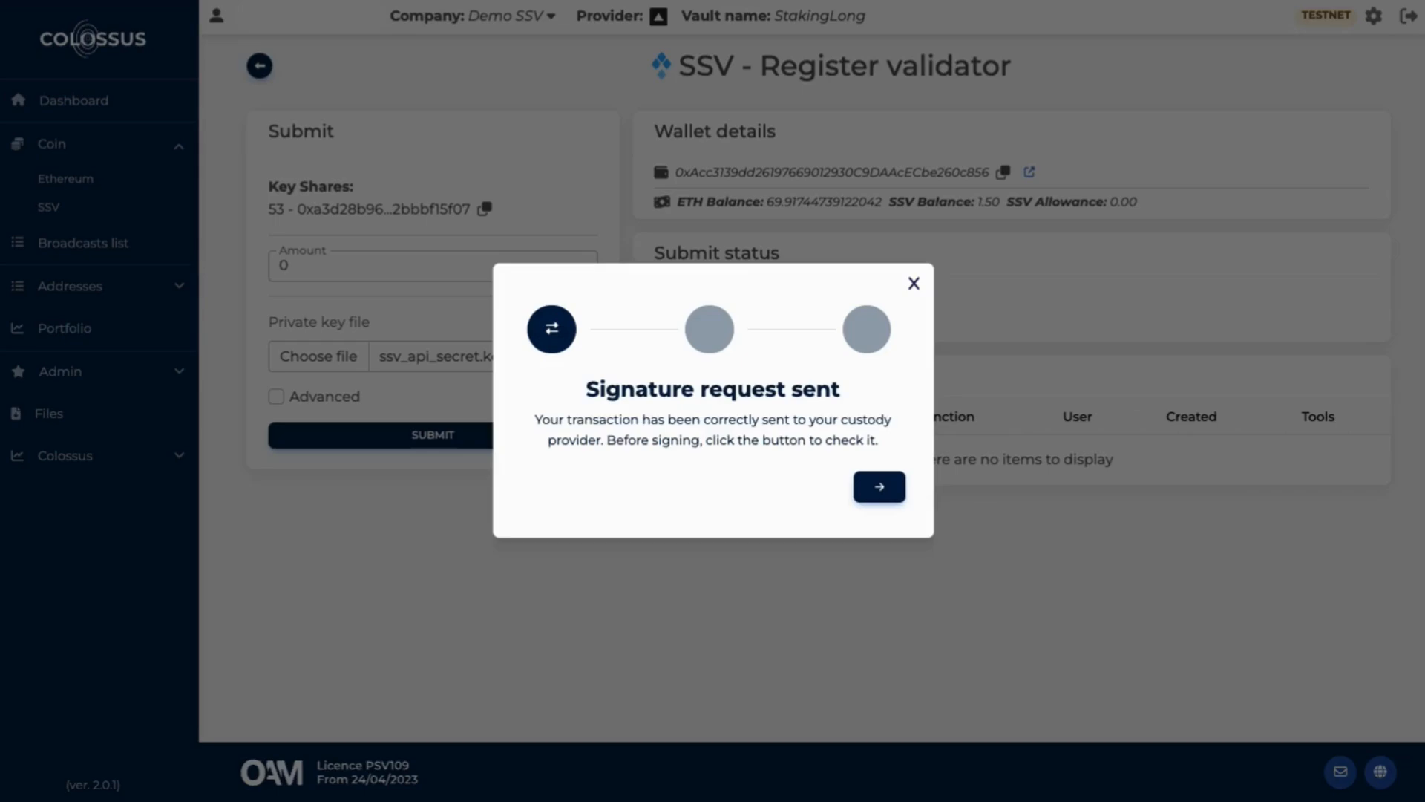
left_click(897, 491)
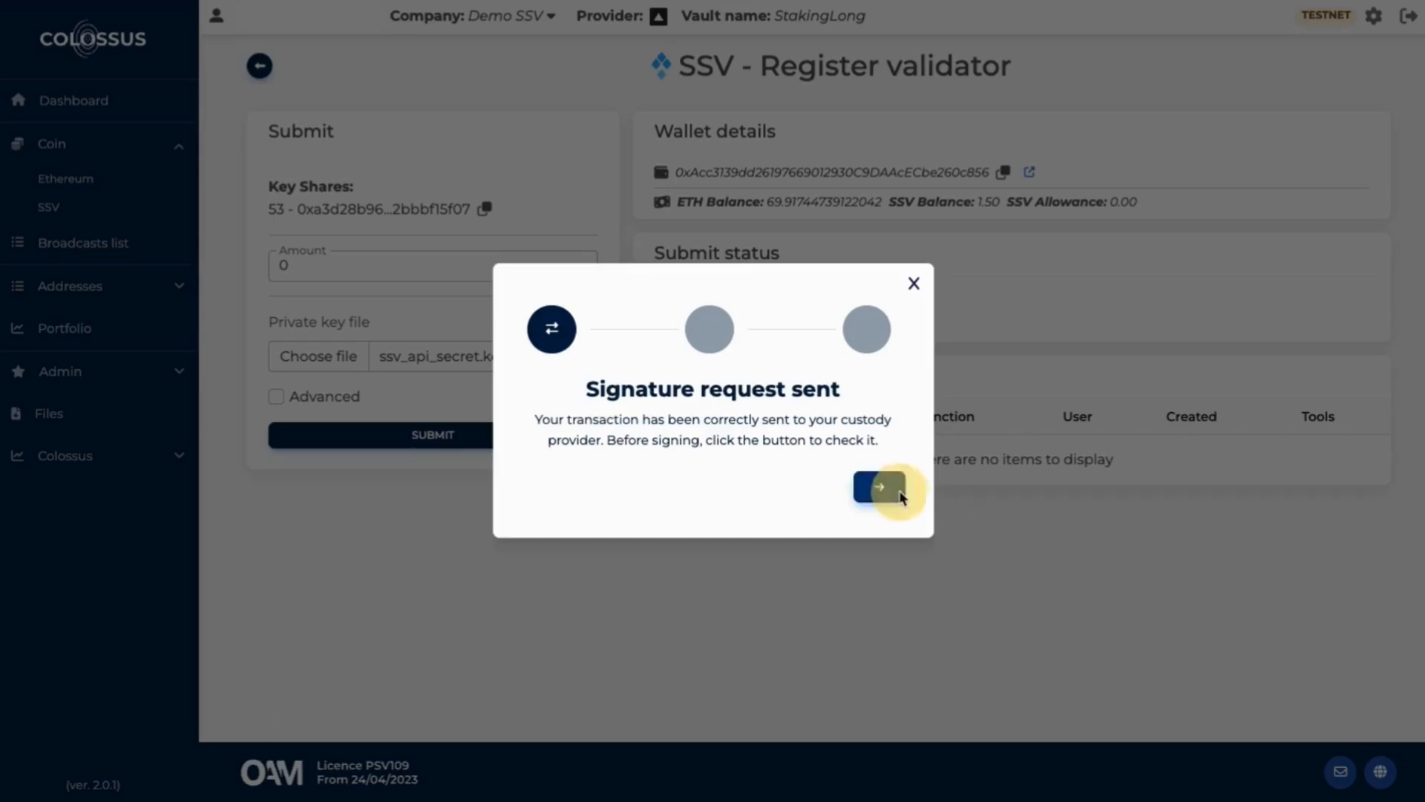
left_click(900, 495)
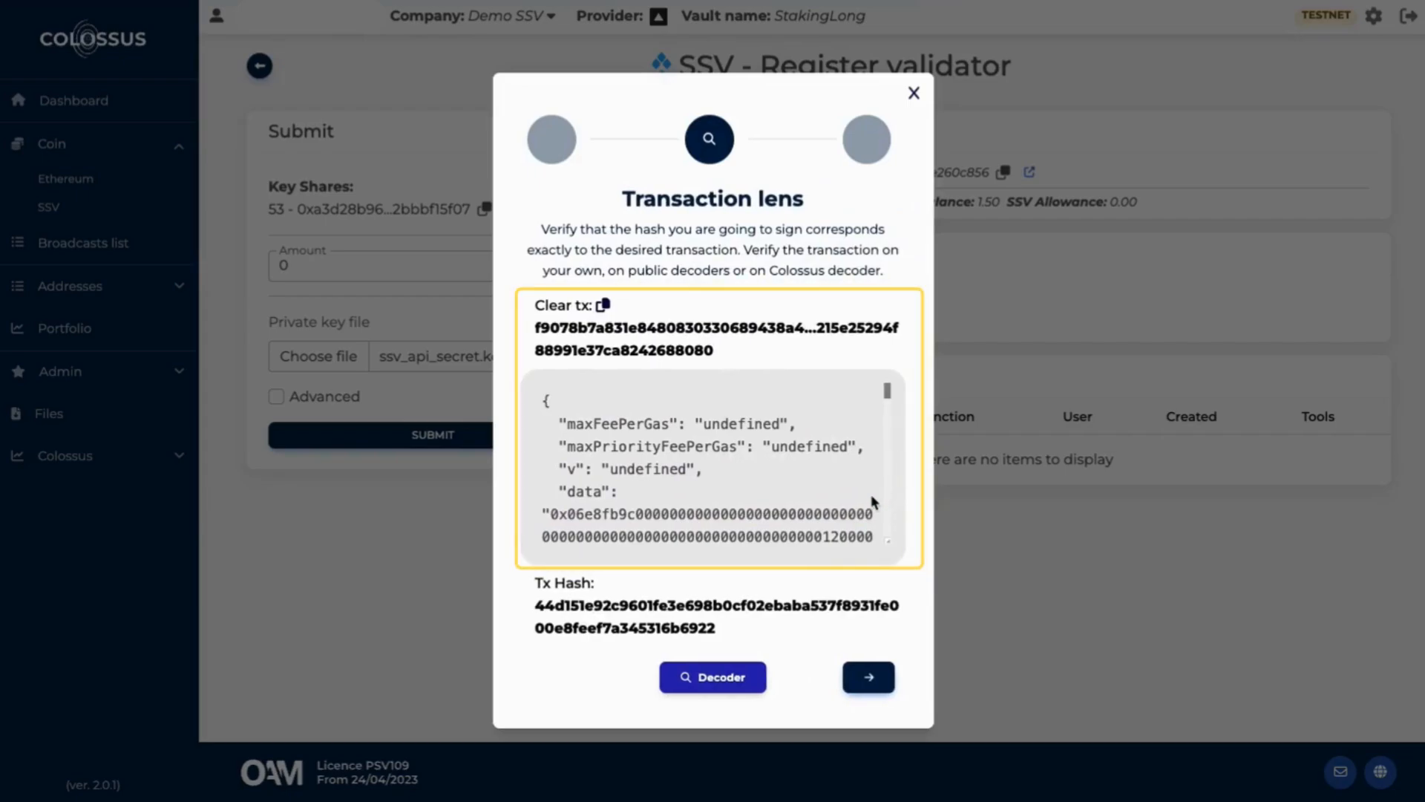
- Examine the registration's decoded clear transaction data and its transaction hash in the transaction lens
scroll(872, 503, "down", 3)
scroll(872, 503, "down", 3)
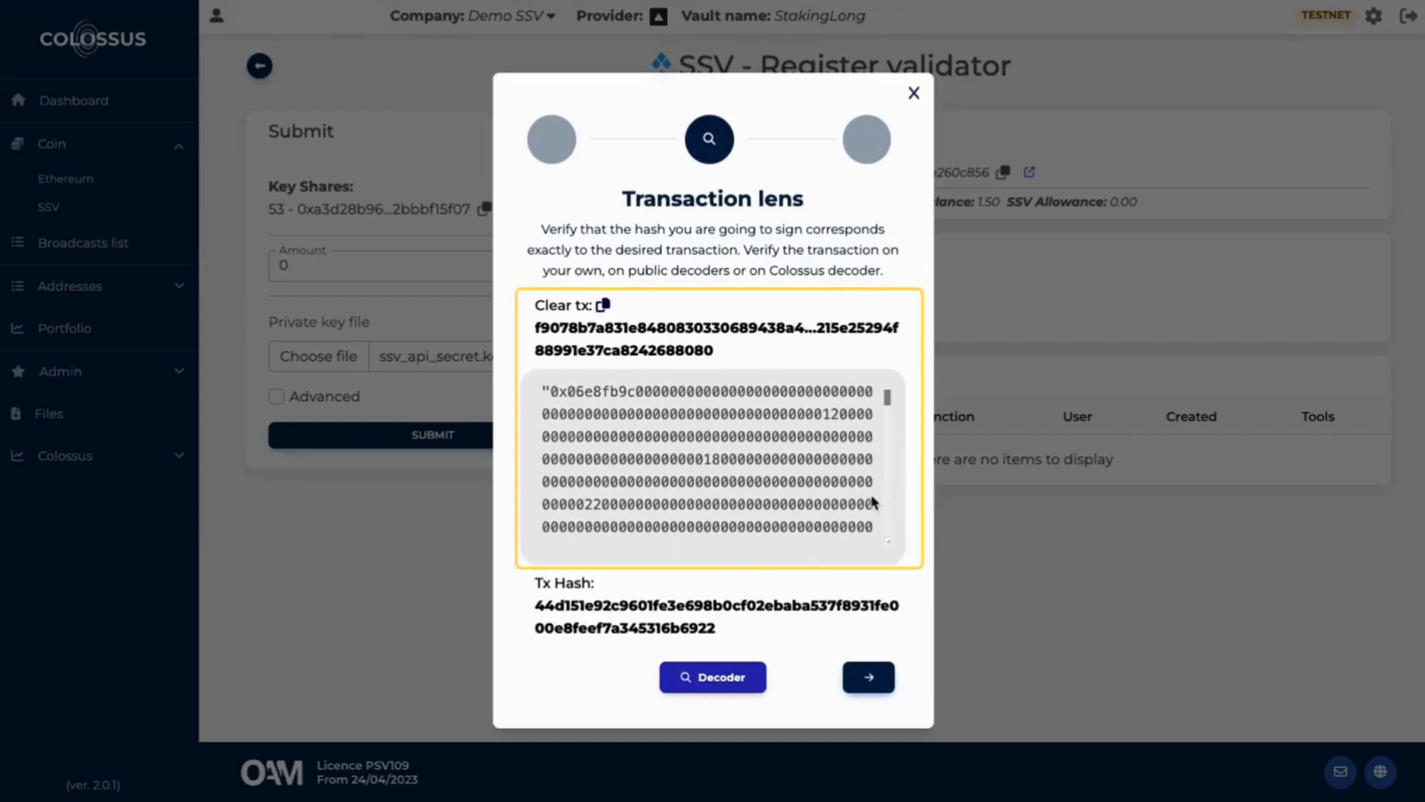
scroll(873, 502, "down", 1)
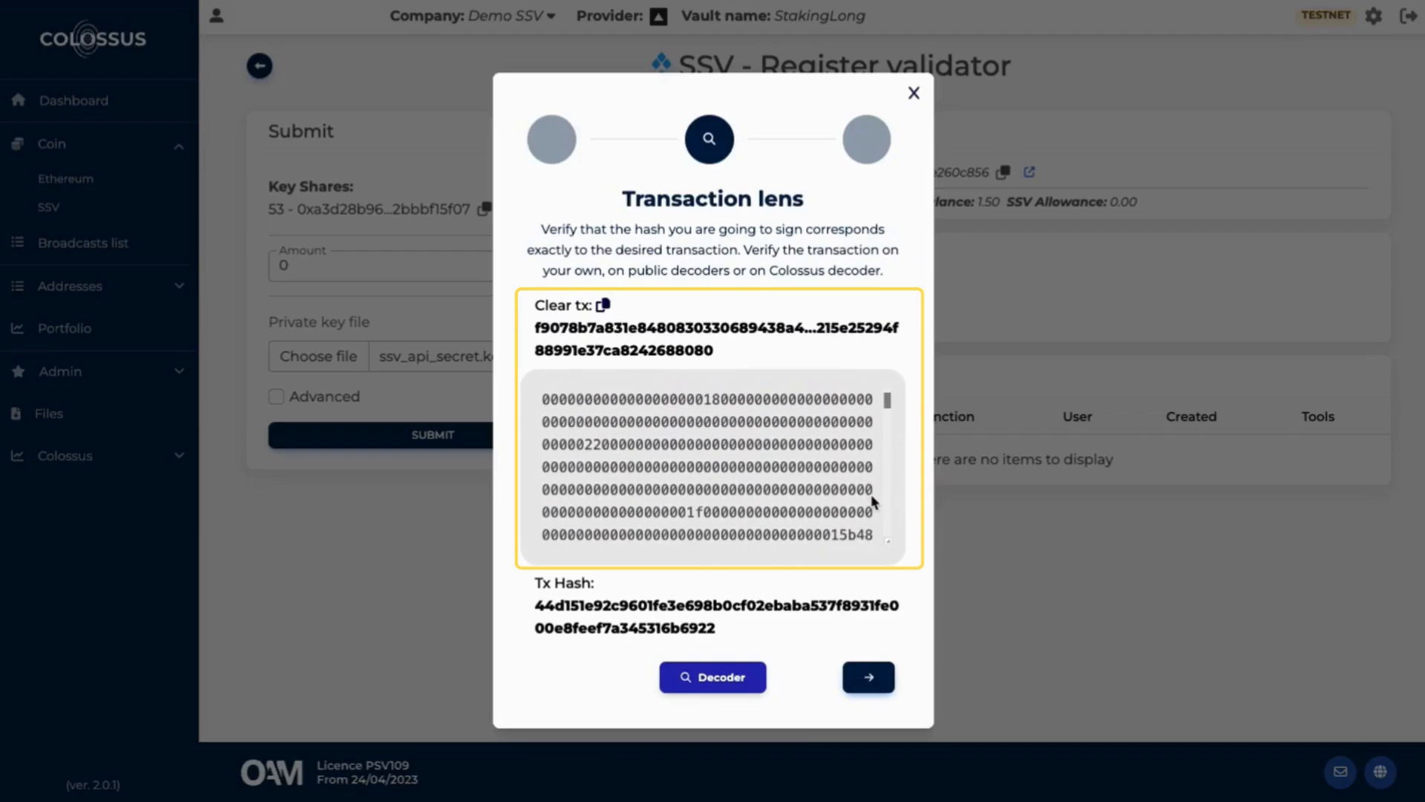
scroll(874, 502, "down", 5)
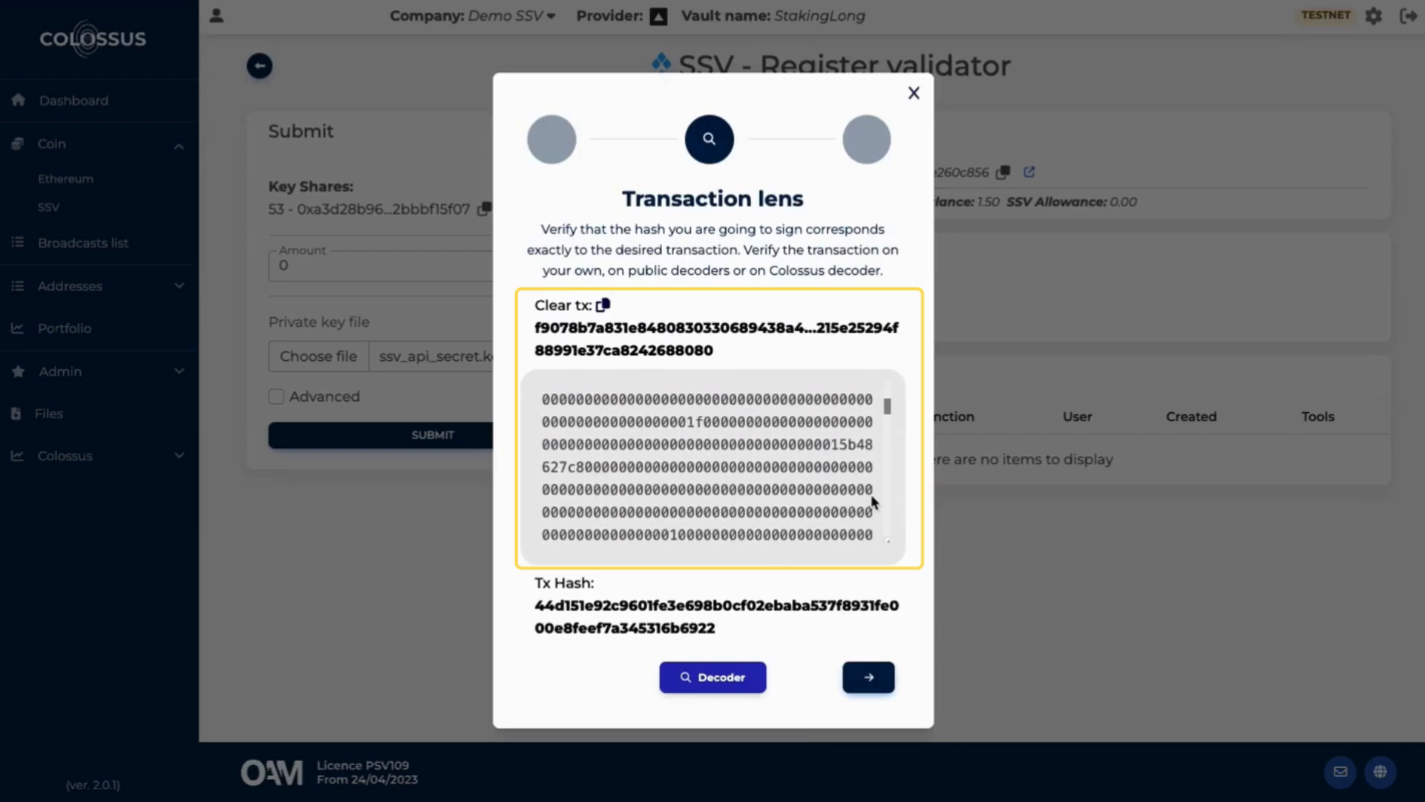
scroll(874, 502, "down", 2)
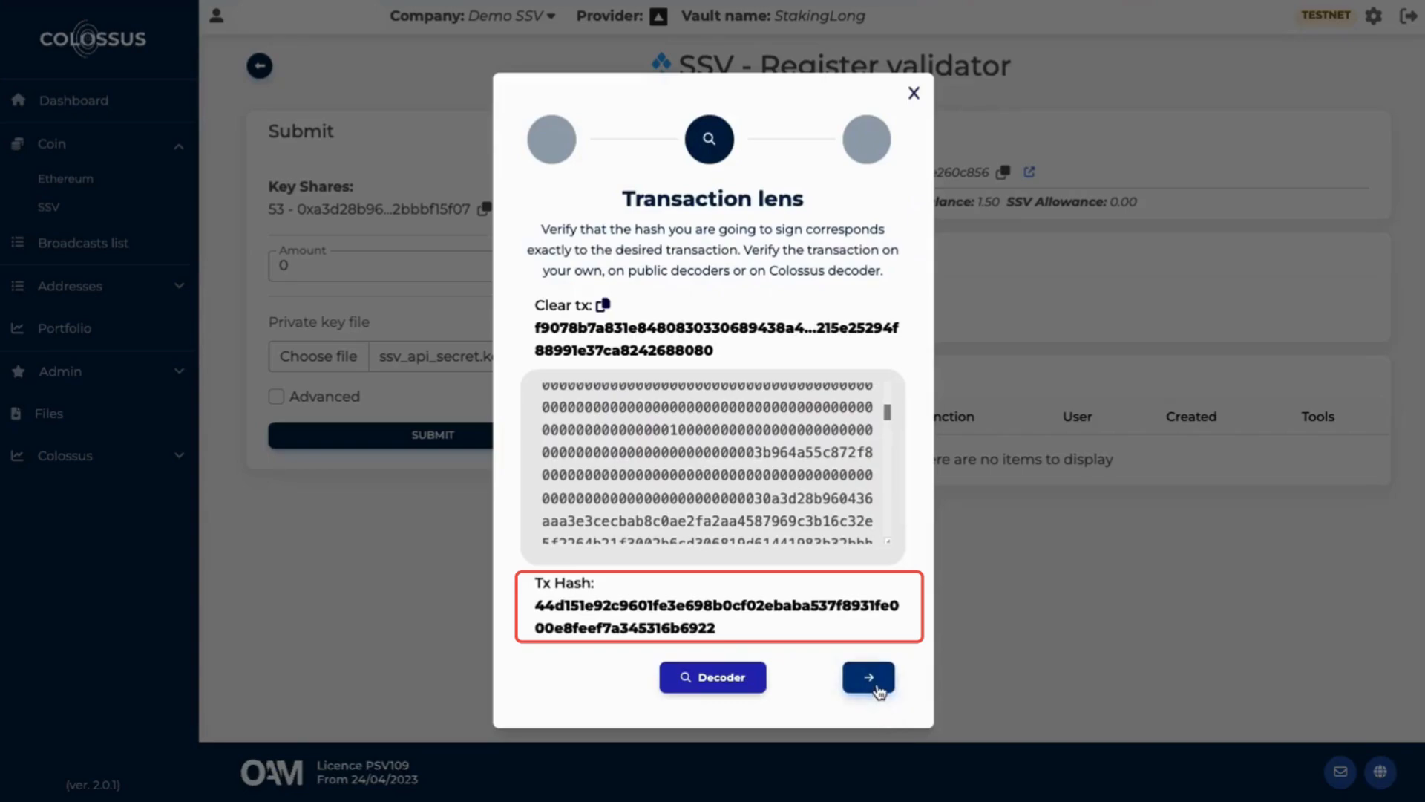
scroll(873, 501, "up", 5)
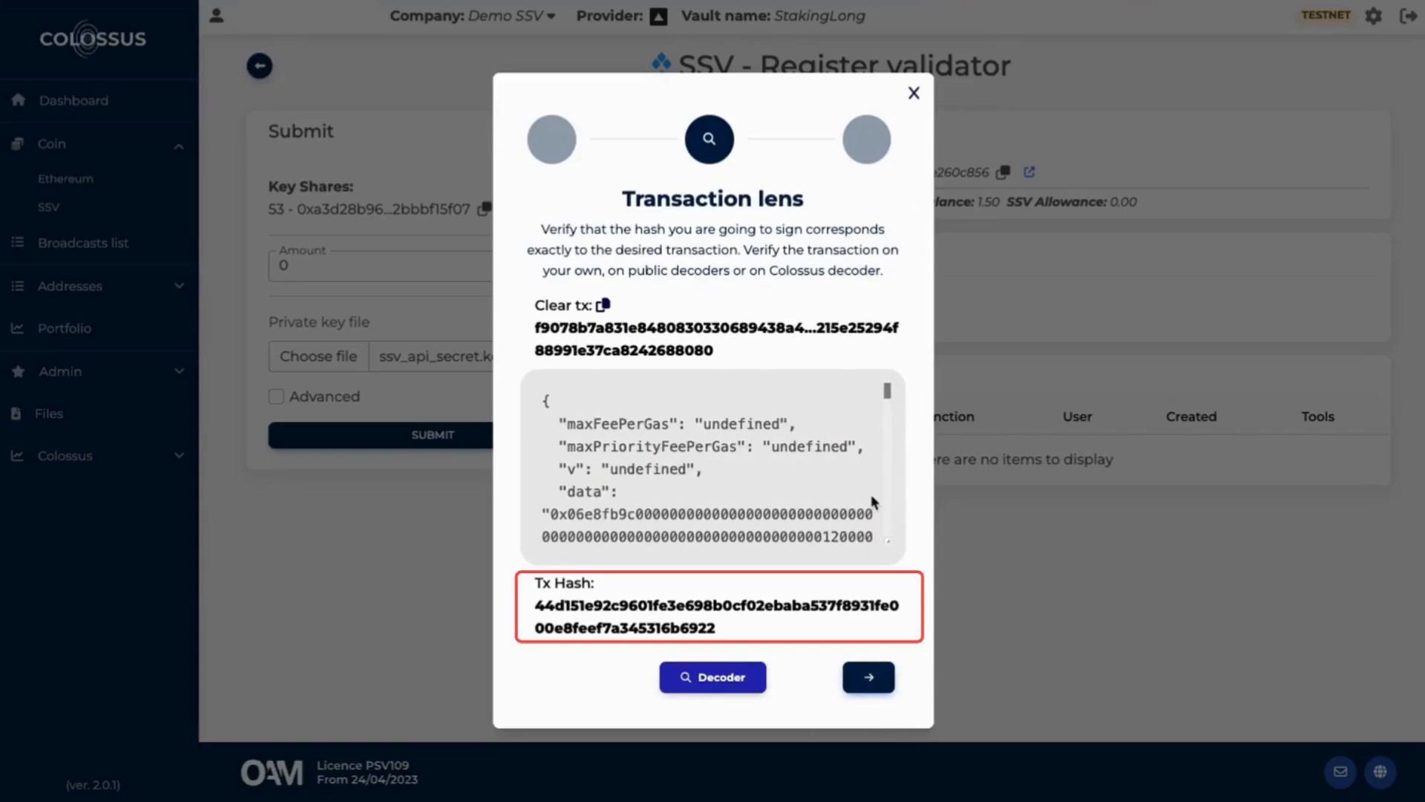
scroll(873, 502, "down", 5)
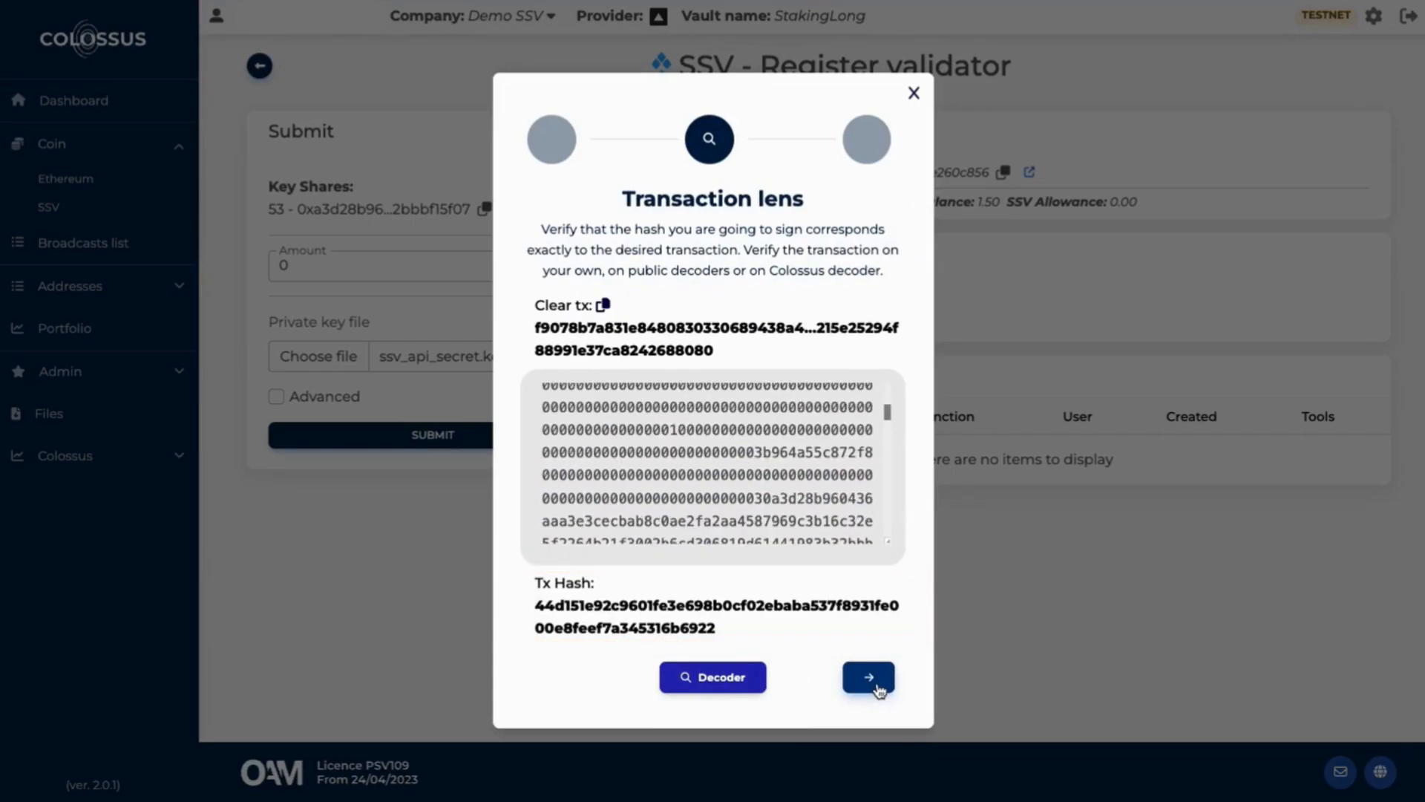
- Proceed to signing and approve the register_validator raw message in the Fireblocks mobile app, entering the account PIN and accepting Face ID
left_click(878, 688)
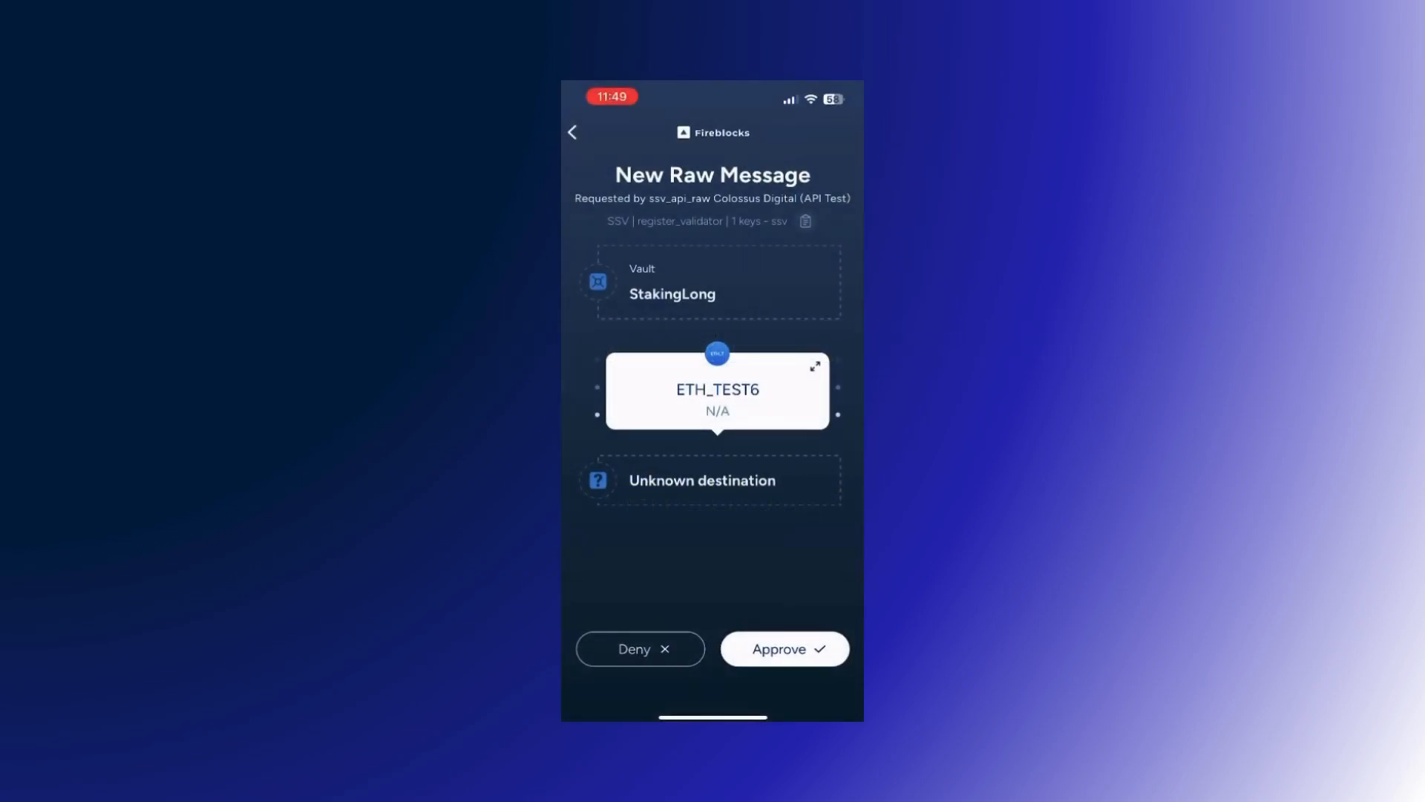
left_click(785, 648)
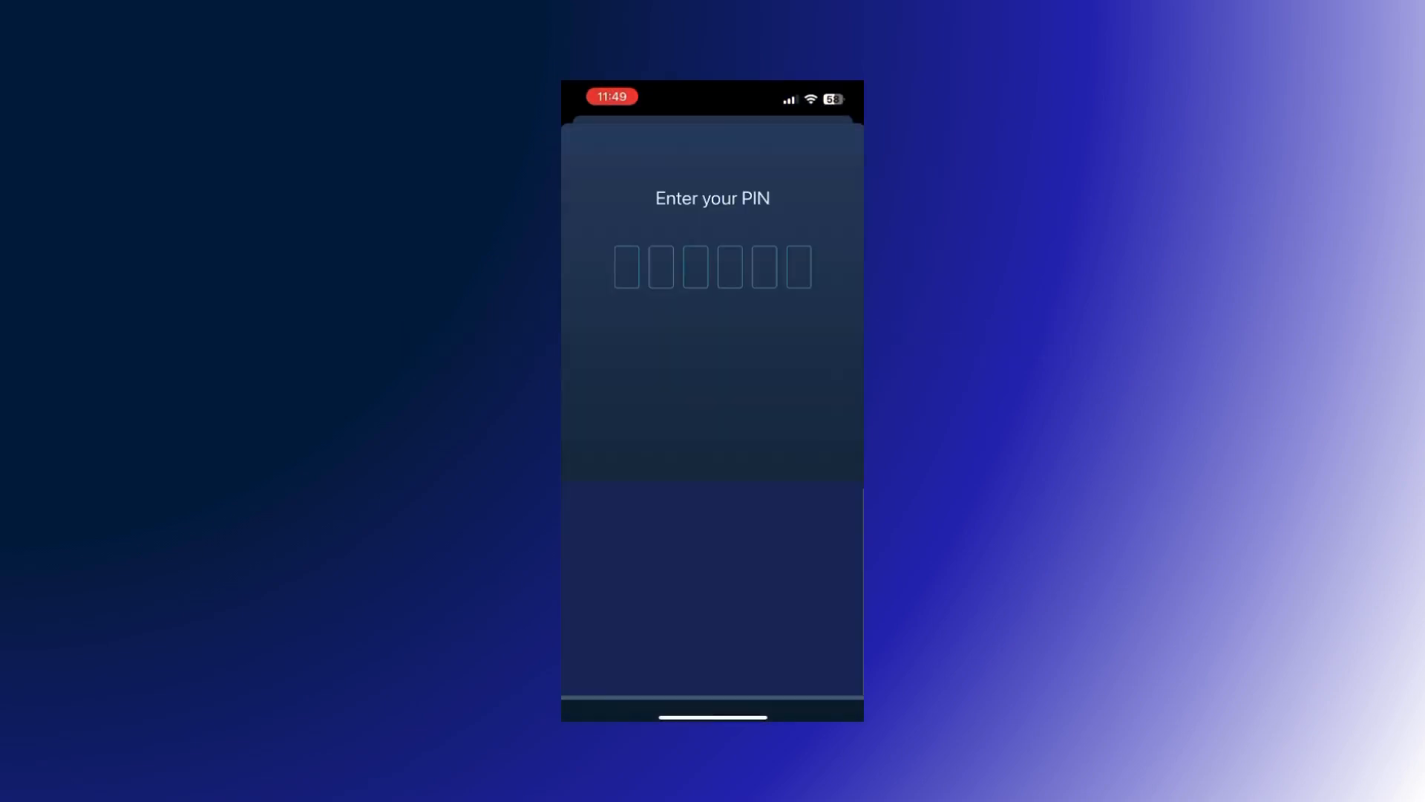
type("••••••")
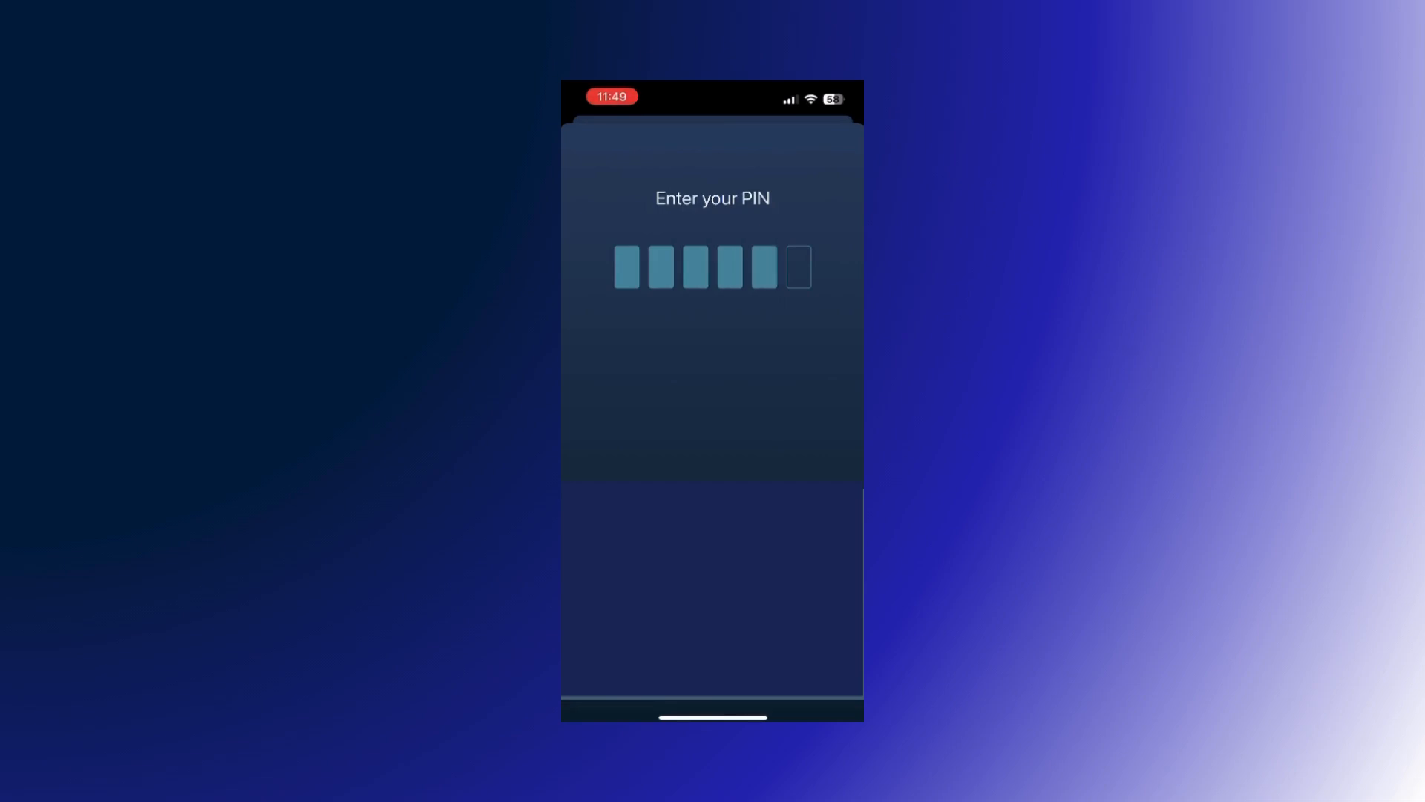
left_click(765, 444)
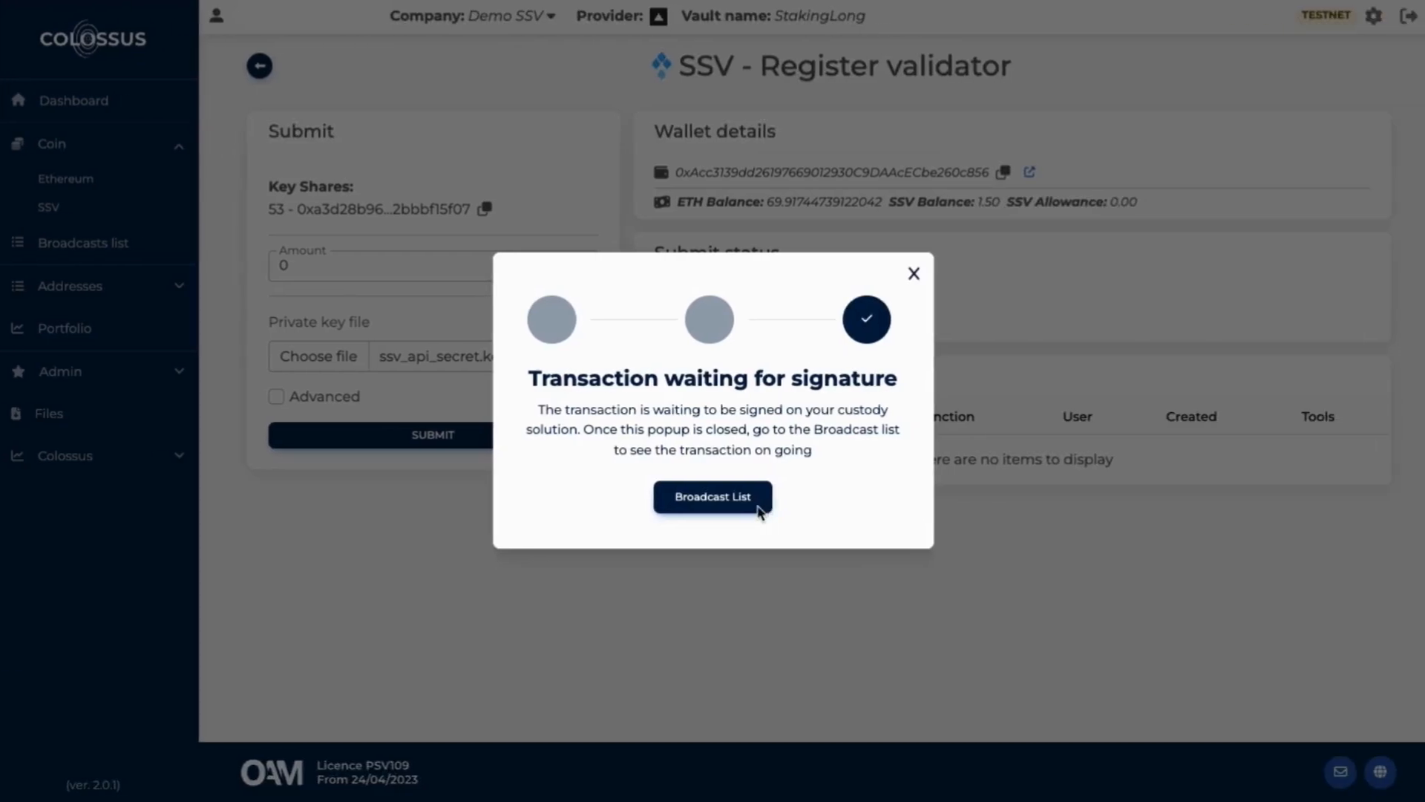
- Check the newest registerValidator entry's status in the broadcasts list and examine its transaction details on Etherscan
left_click(1172, 510)
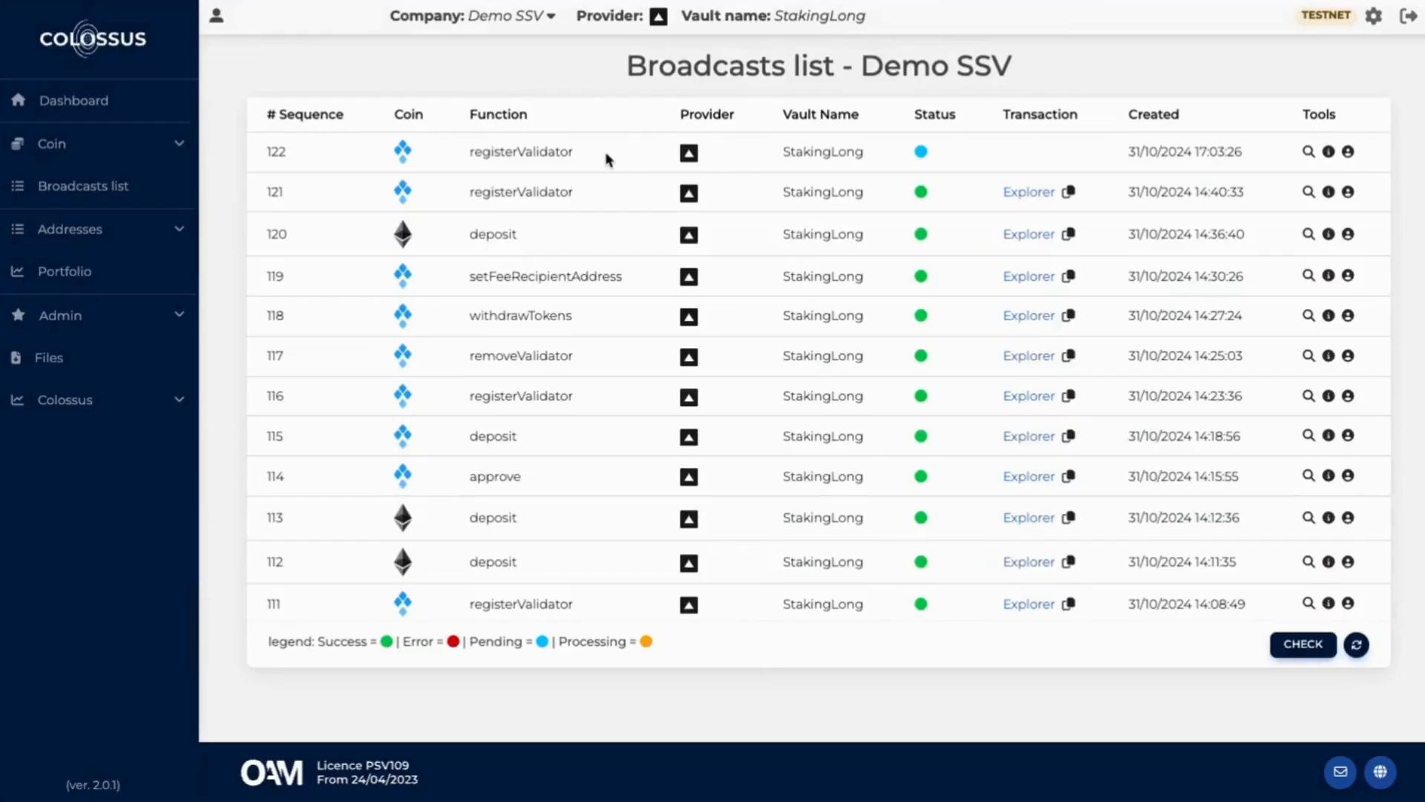
left_click(937, 159)
left_click(1304, 644)
scroll(1043, 152, "down", 1)
left_click(1043, 152)
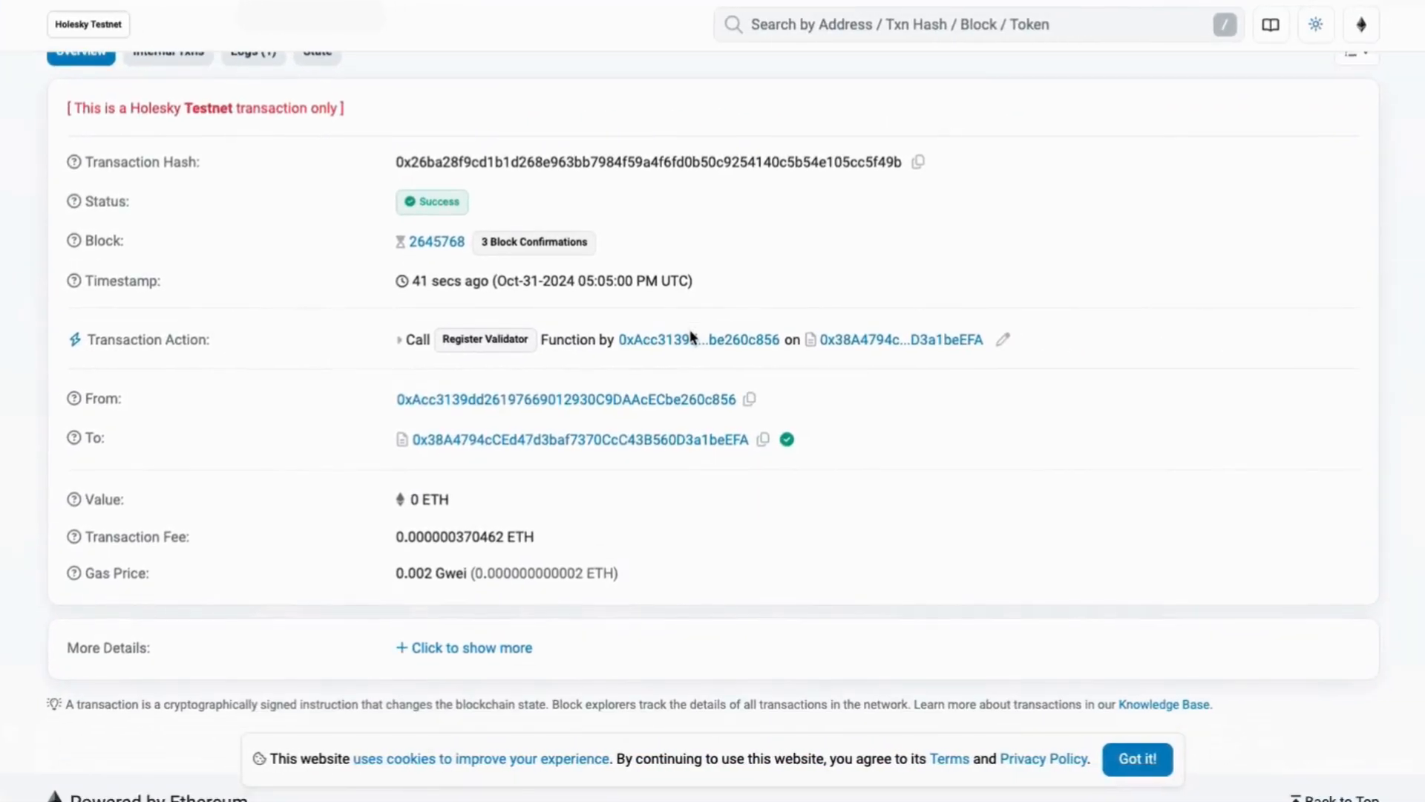
scroll(693, 339, "down", 2)
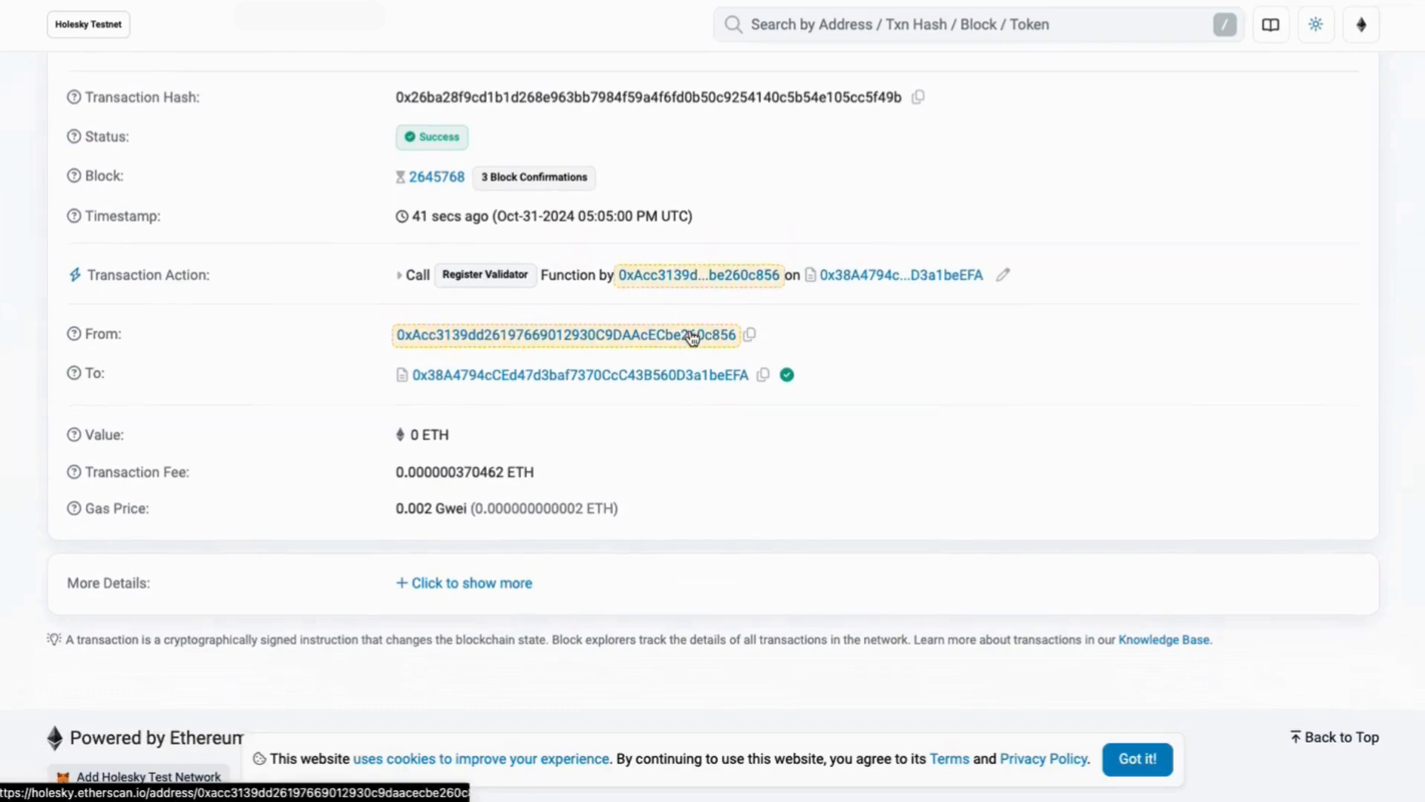
scroll(693, 340, "up", 2)
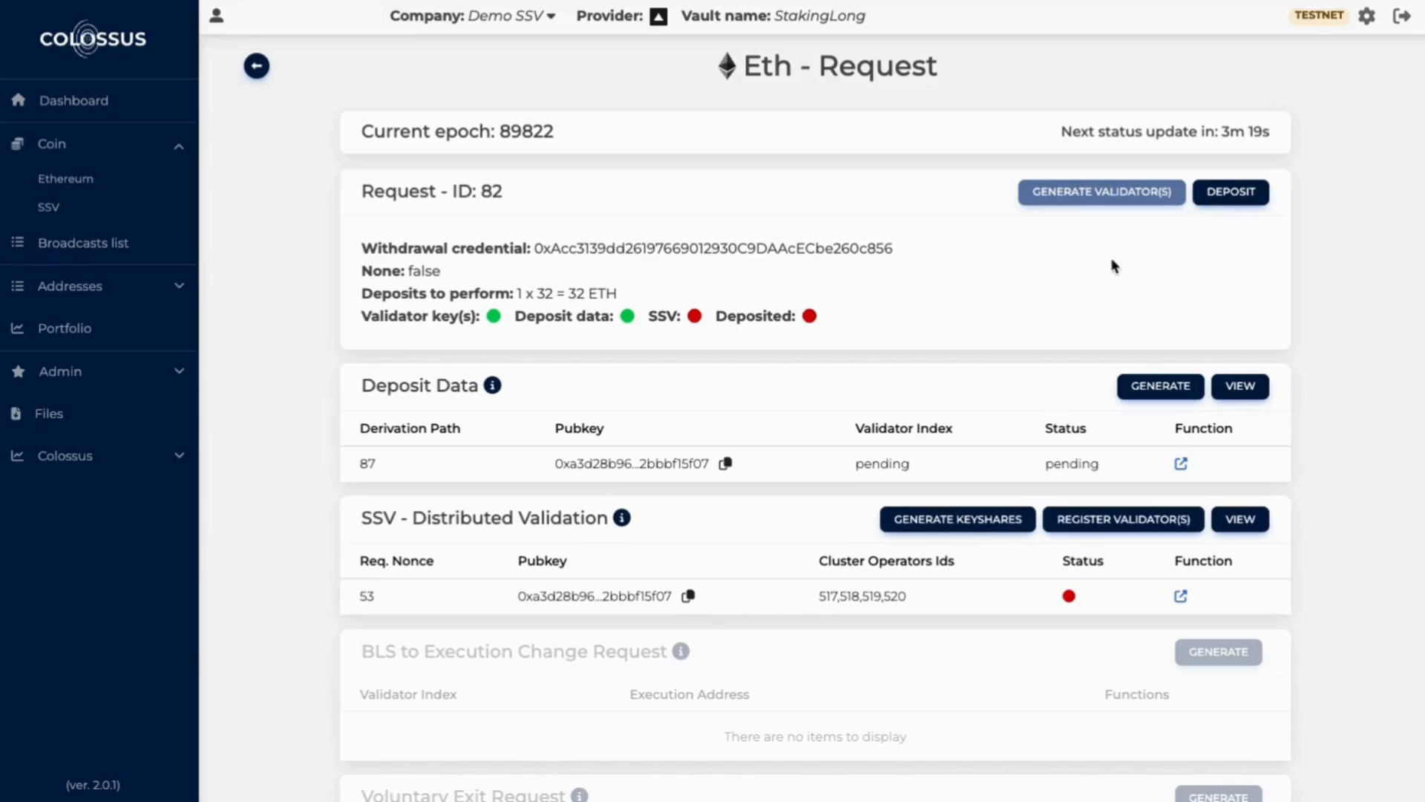
- Open the deposit form for request ID 82 in Colossus and check its deposits to perform, withdraw address and private key file field
left_click(479, 211)
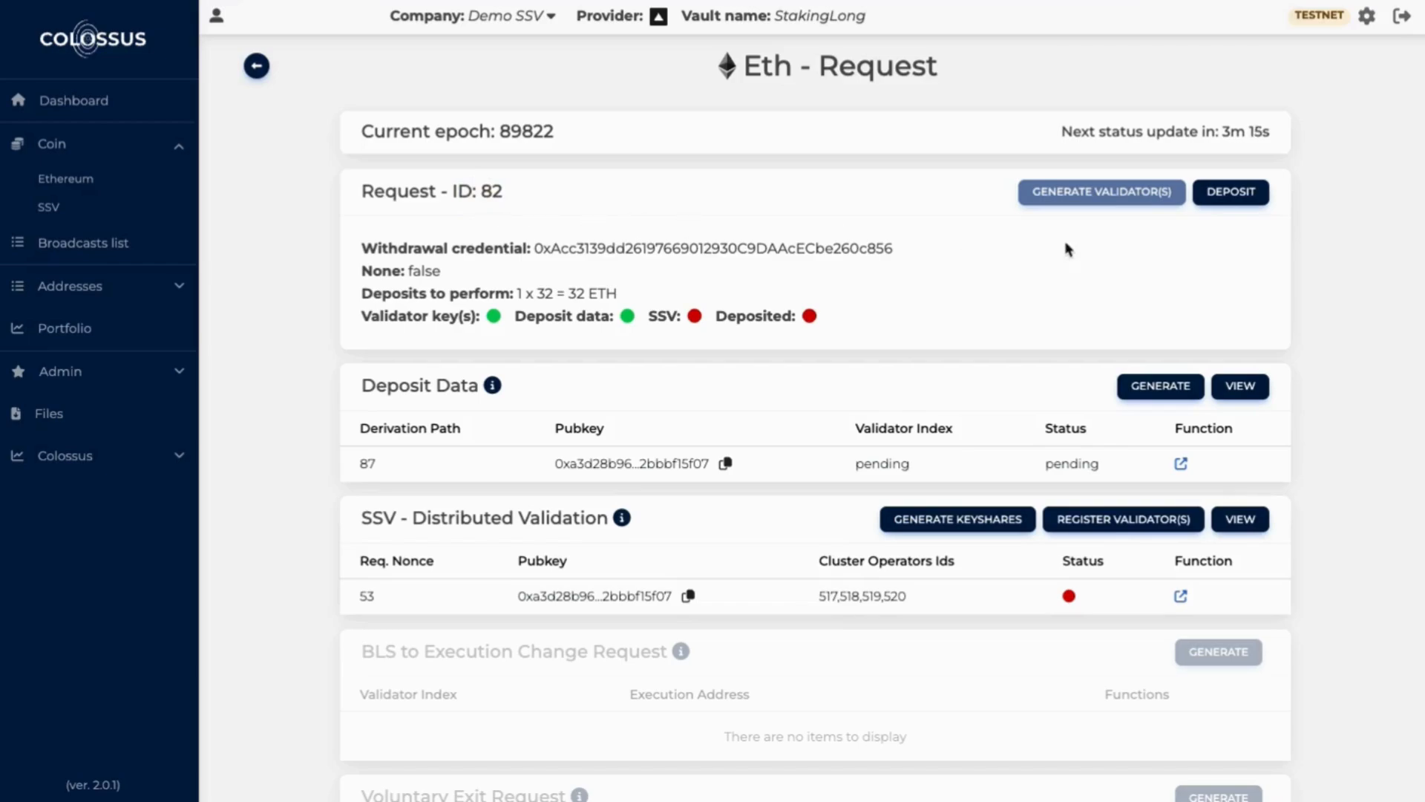
left_click(1235, 196)
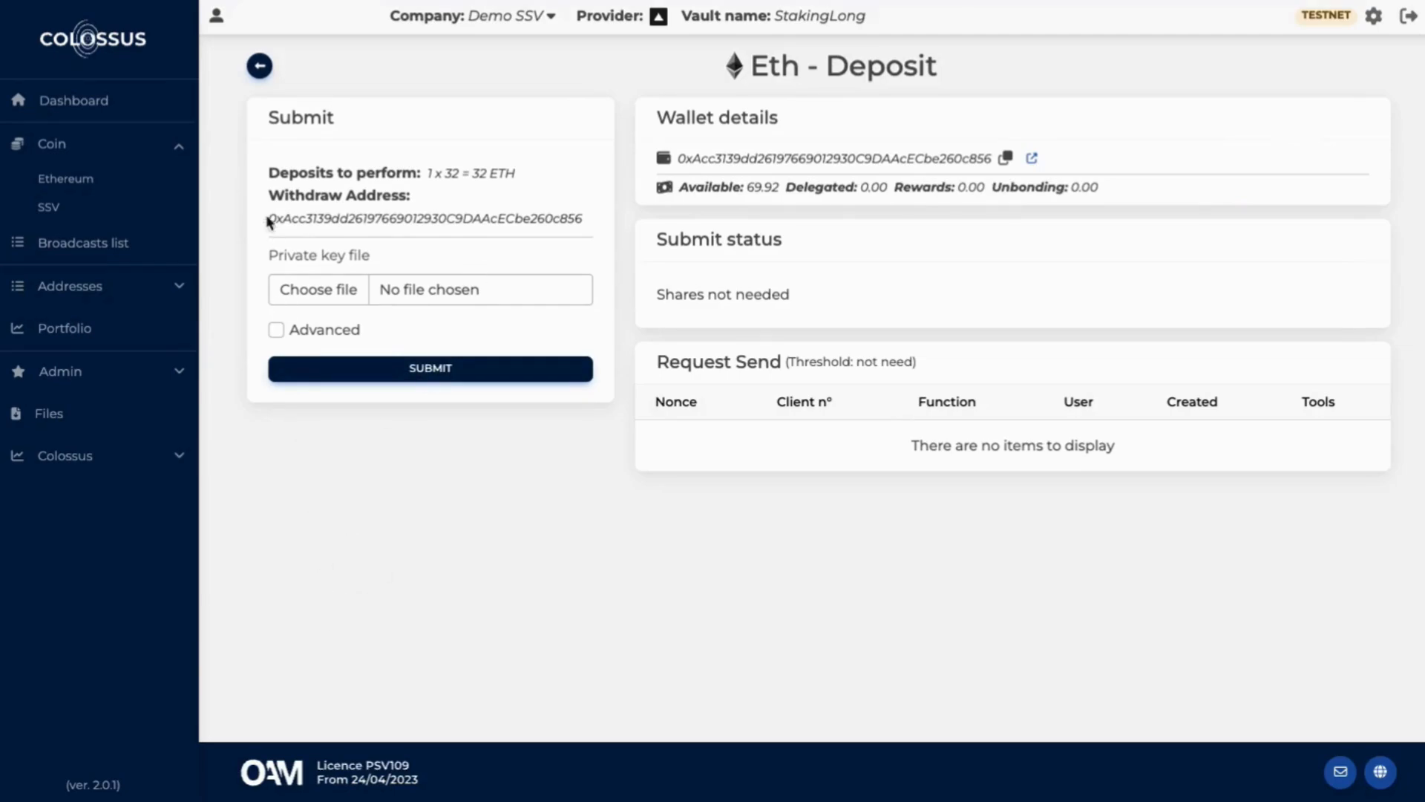
left_click(254, 170)
left_click(486, 177)
left_click(251, 198)
left_click(254, 252)
- View the deposit form's advanced options, hide them again, and examine the submit status and sent request sections
left_click(277, 335)
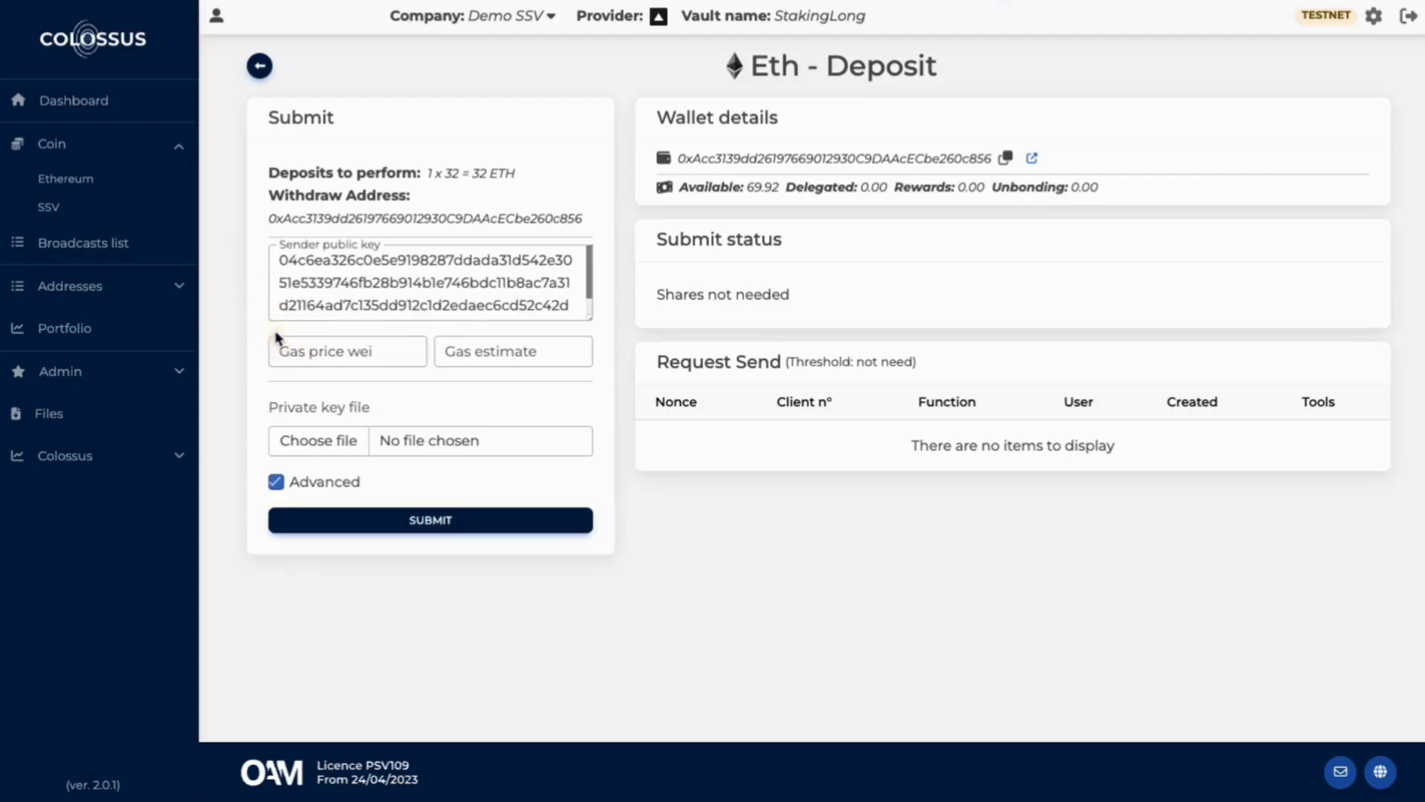
left_click(276, 484)
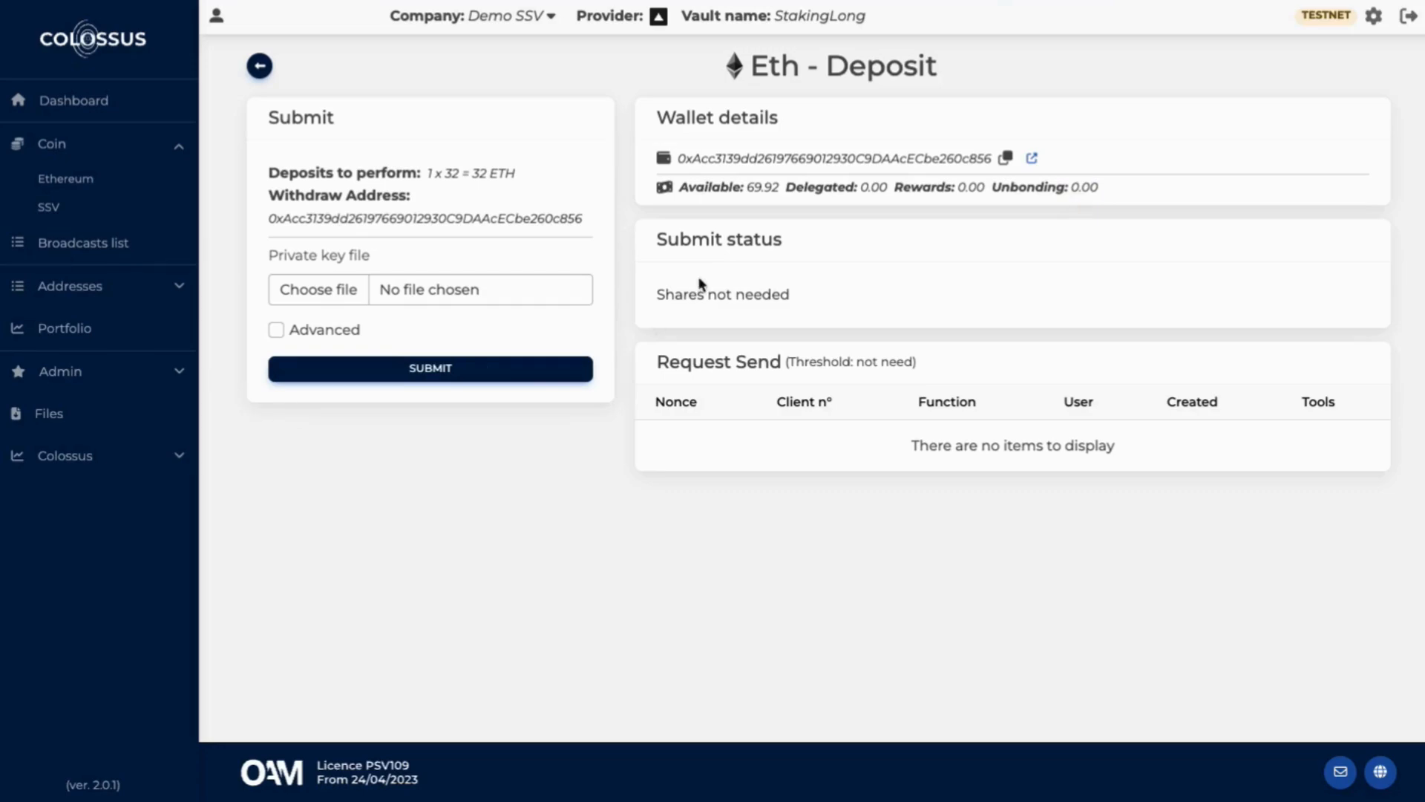
left_click(643, 242)
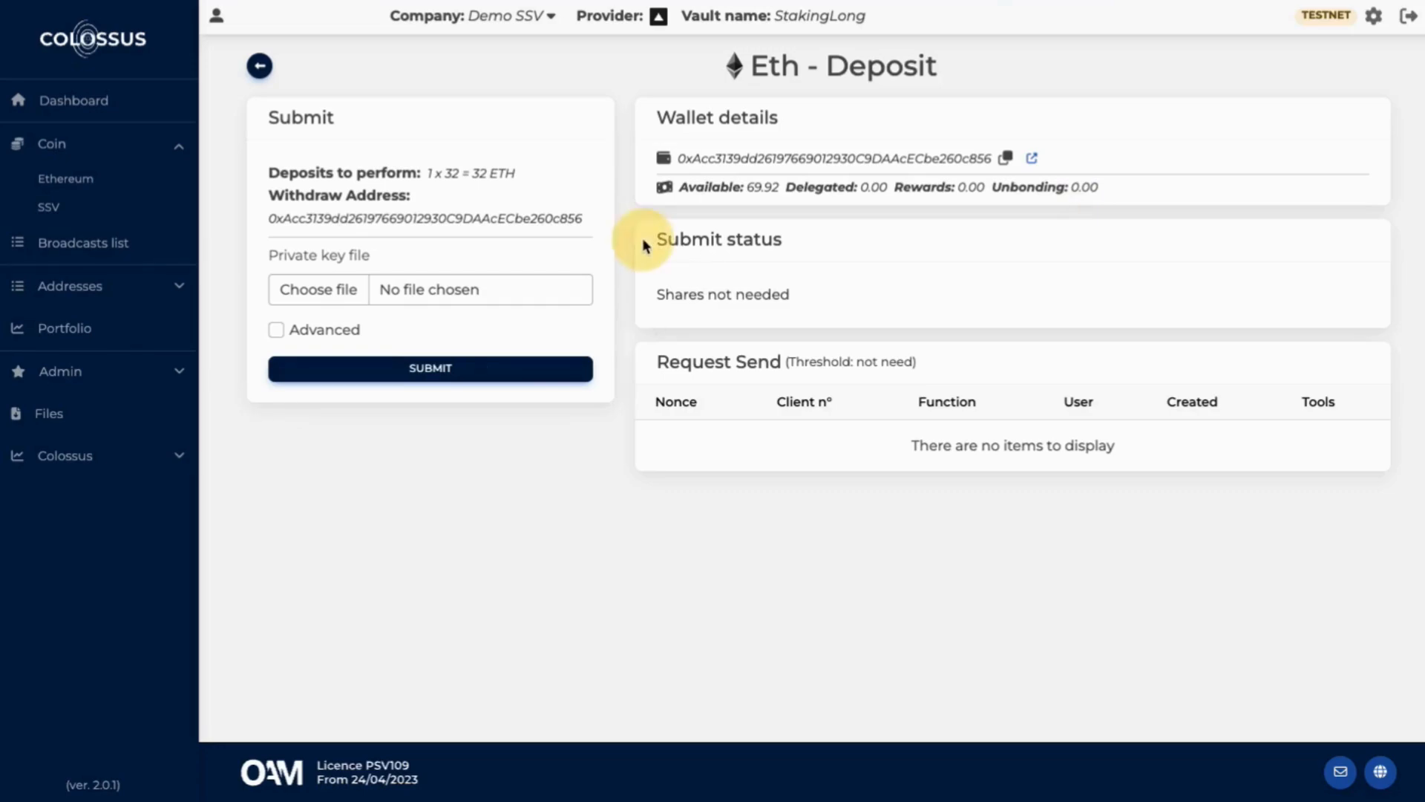
left_click(643, 368)
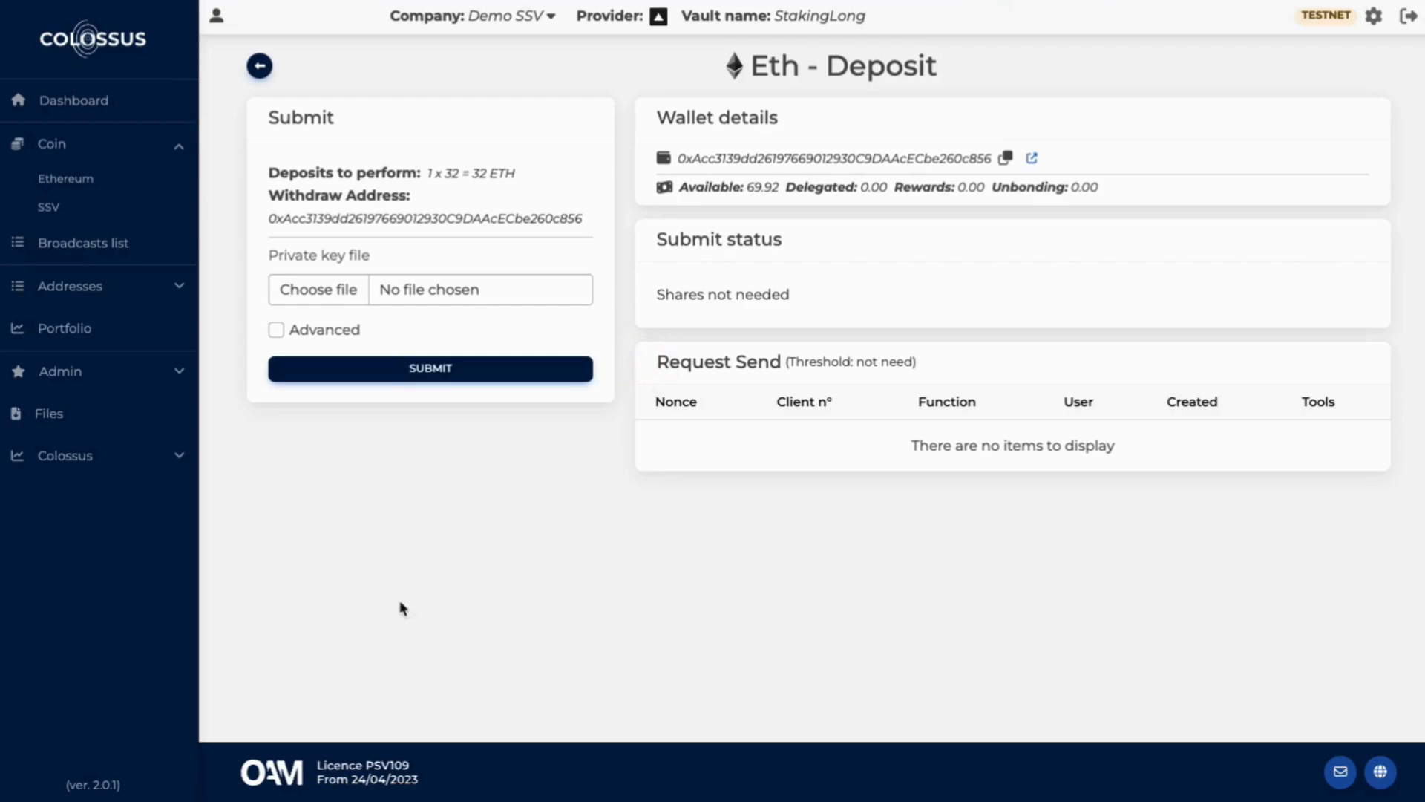
left_click(784, 311)
- Submit the 32 ETH deposit with the private key file ssv_api_secret.key, send its signature request and open the transaction lens
left_click(445, 373)
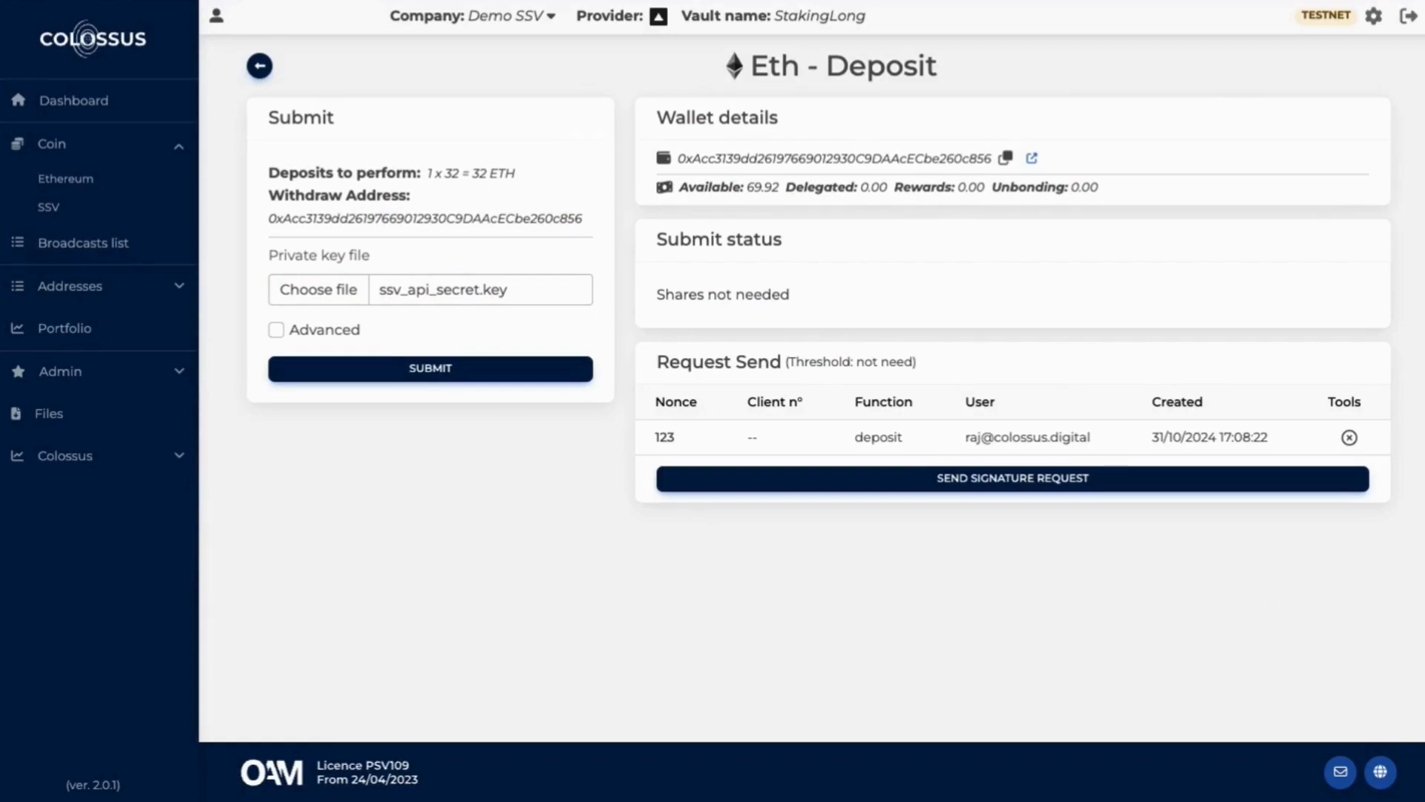
left_click(878, 481)
left_click(878, 487)
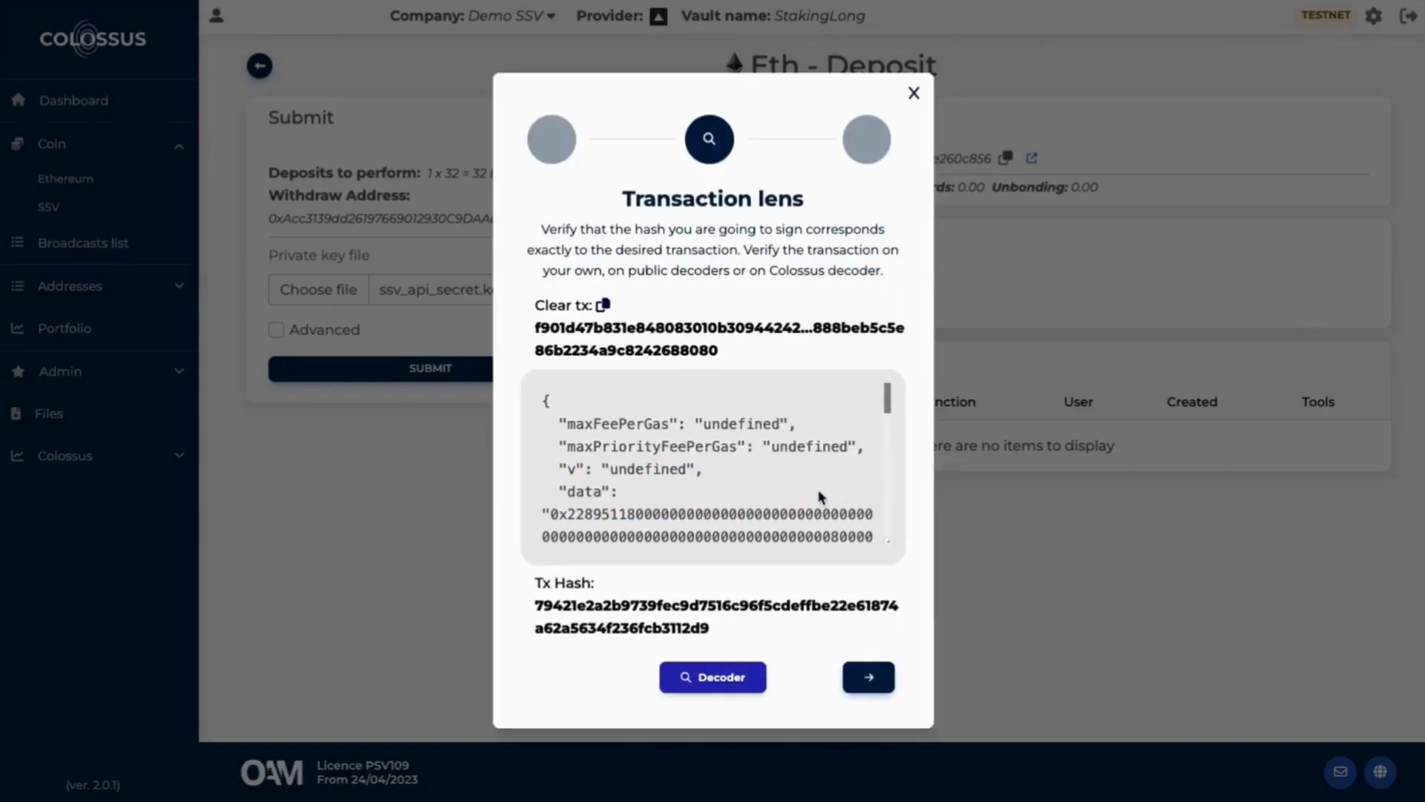
- Examine the deposit's decoded clear transaction data, including gas and nonce, in the transaction lens
scroll(820, 496, "down", 10)
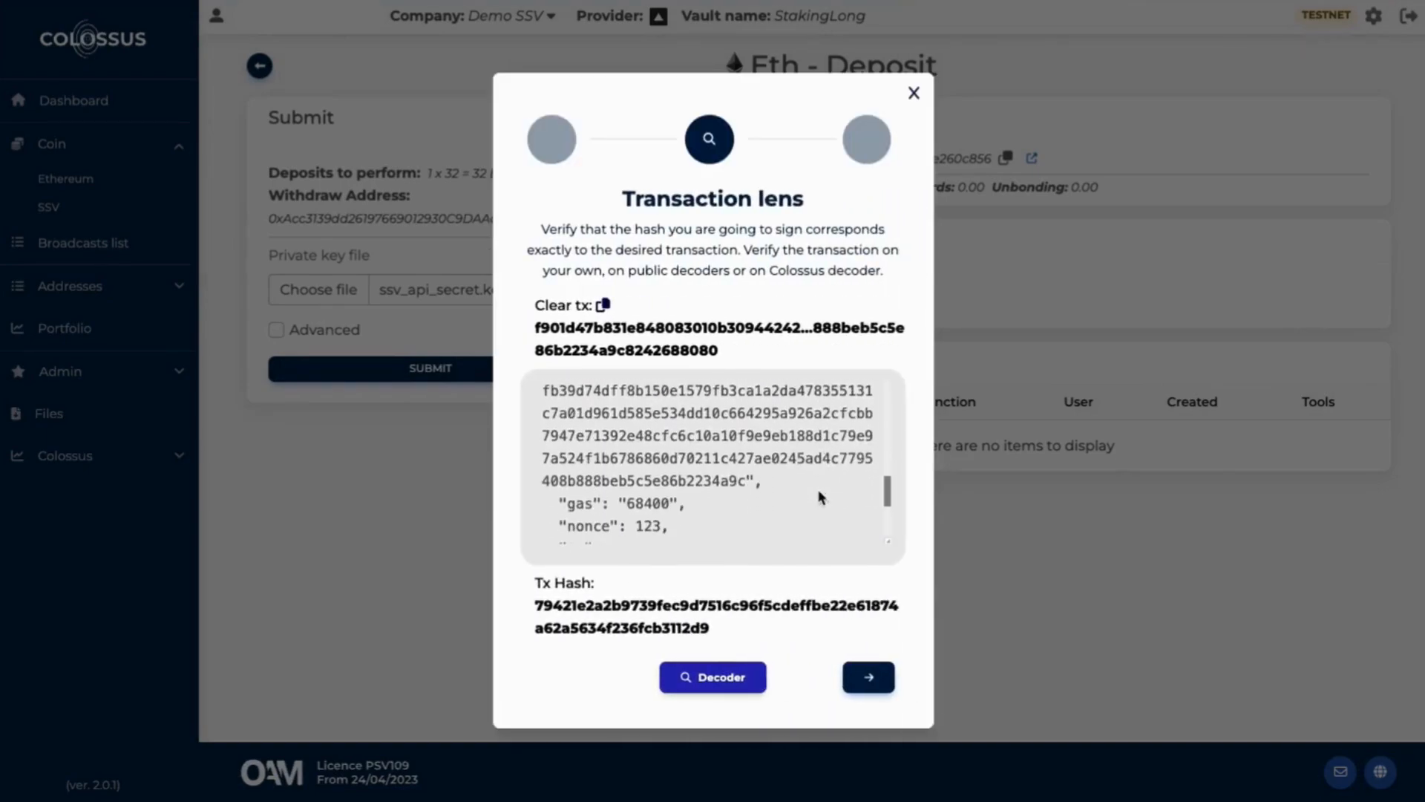
scroll(820, 496, "down", 2)
scroll(820, 495, "up", 15)
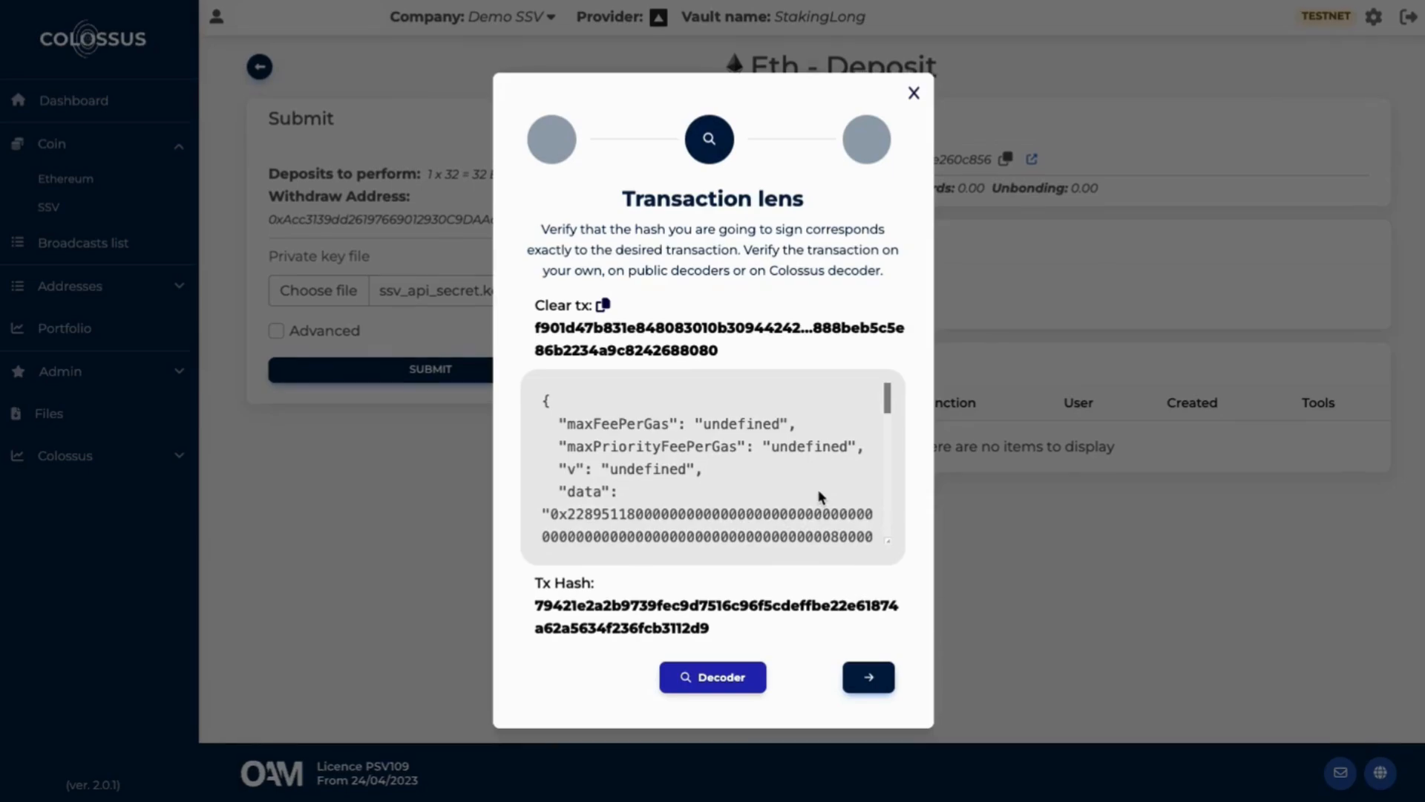
- Proceed to signing and approve the deposit's signature request in the Fireblocks mobile app, entering the account PIN and accepting Face ID
left_click(869, 676)
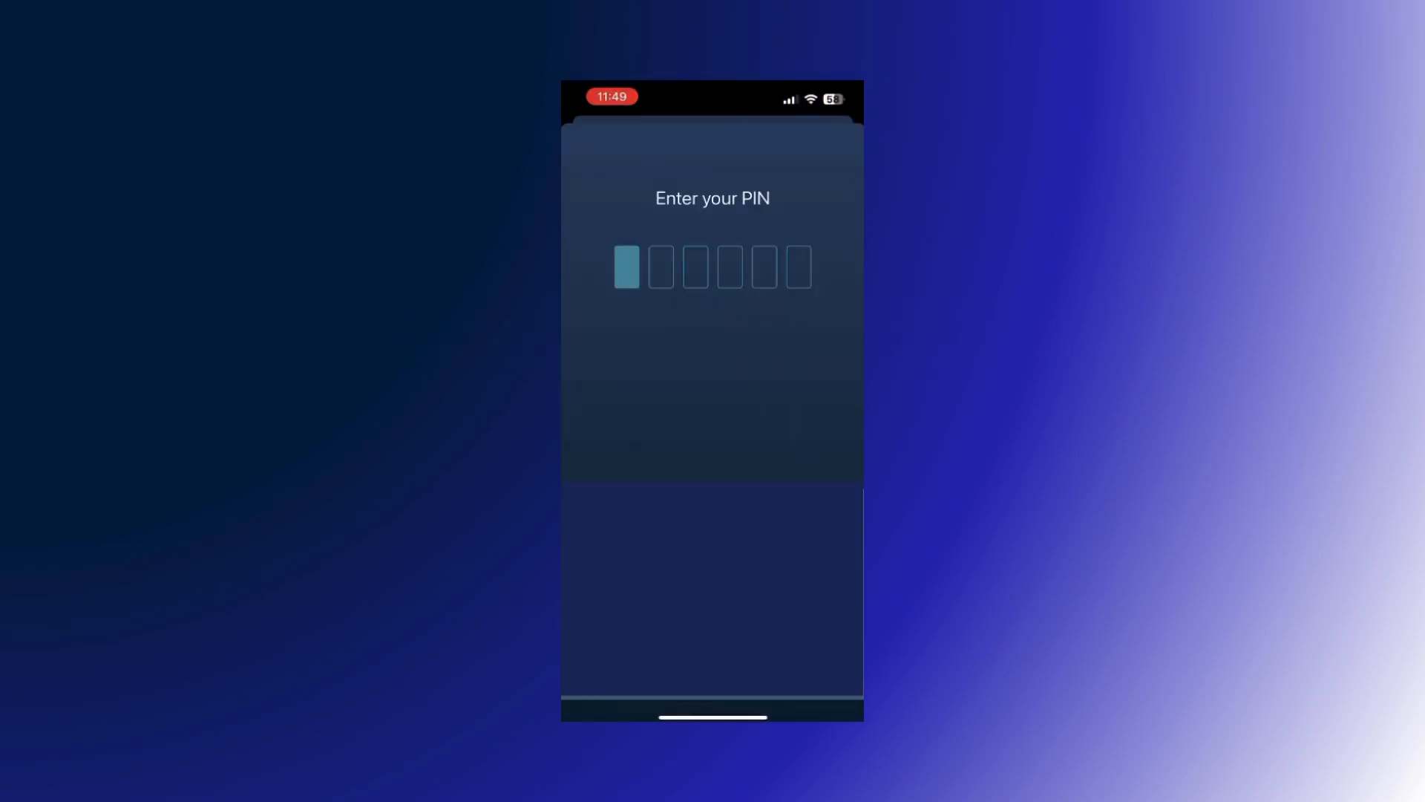
type("*****")
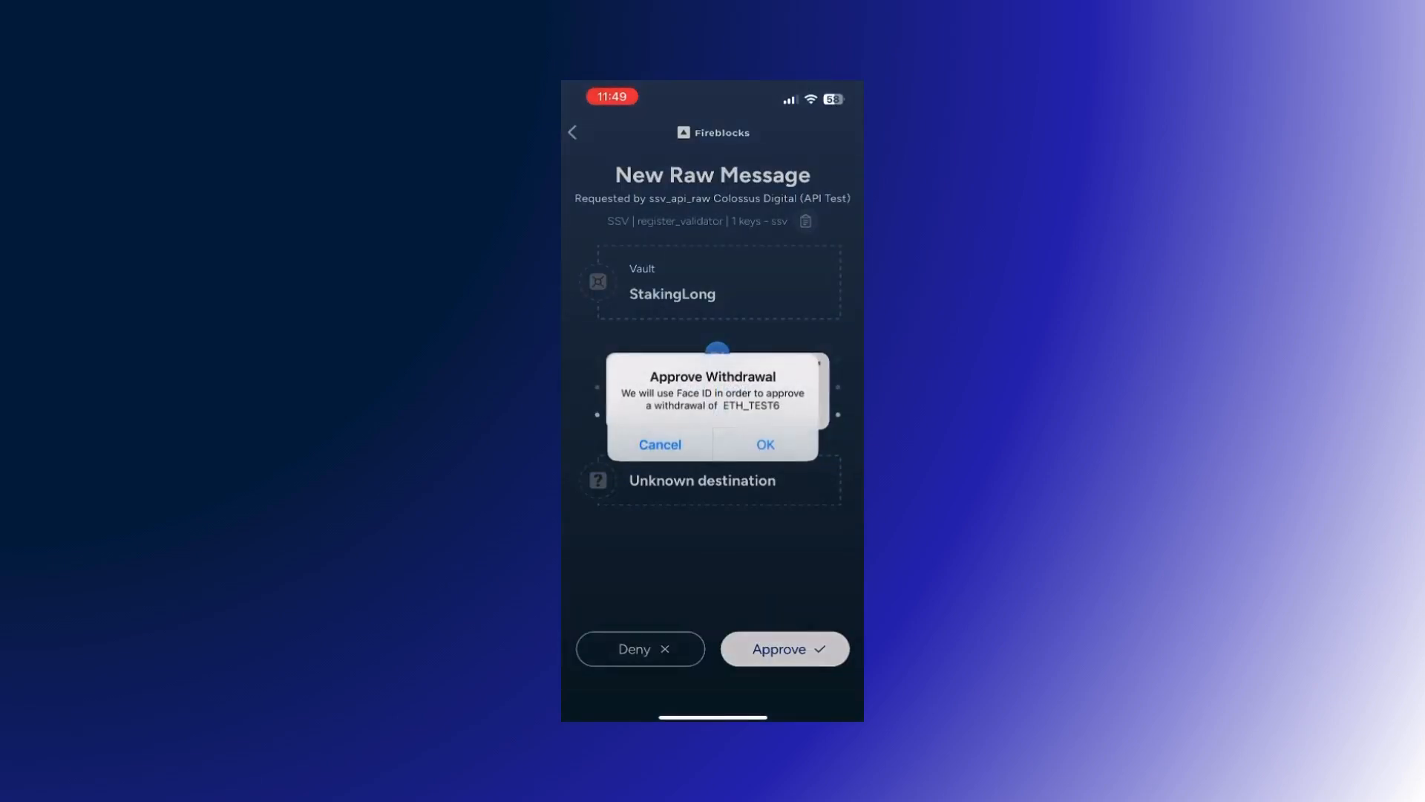
left_click(765, 444)
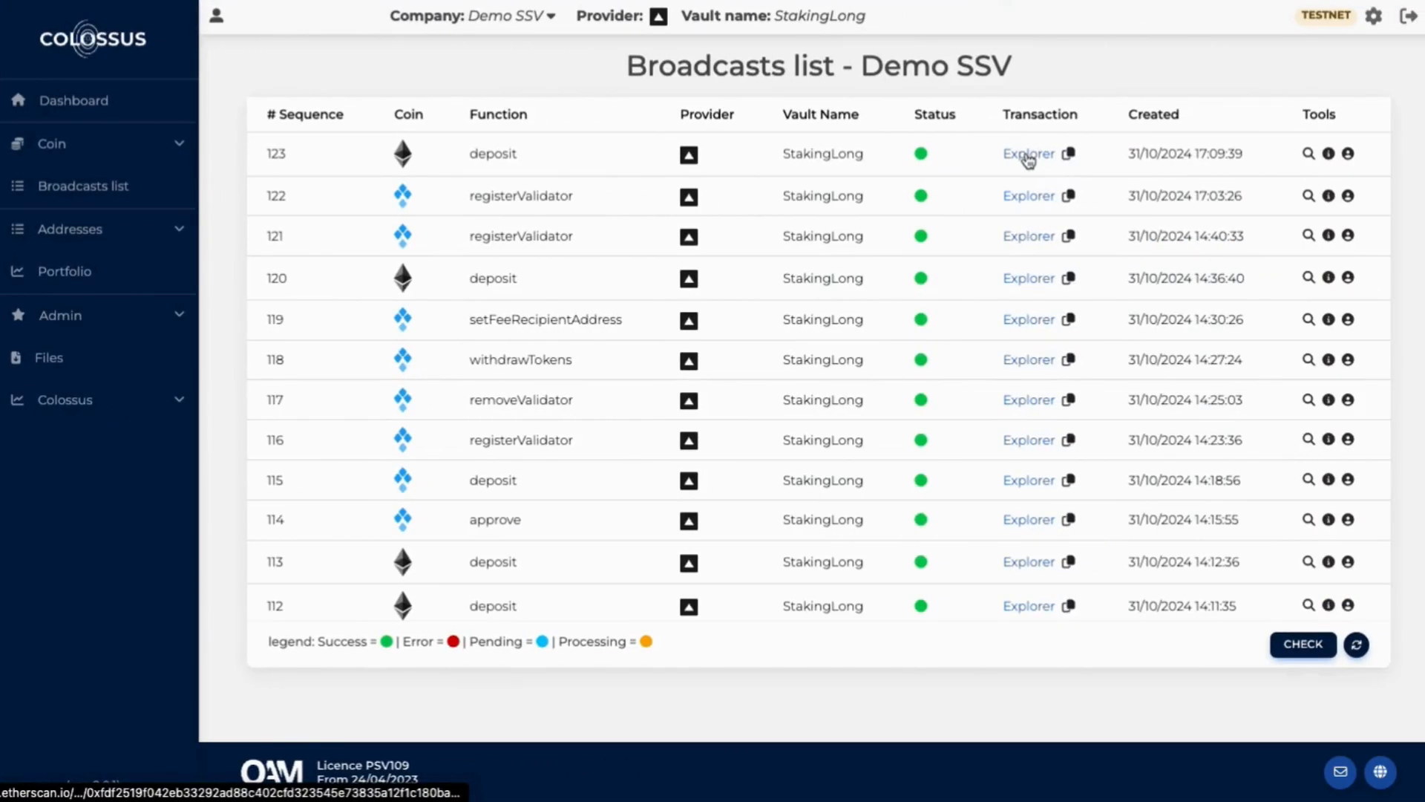
- View the newest deposit broadcast's transaction on Etherscan and examine its status, addresses, value and fee
left_click(1027, 156)
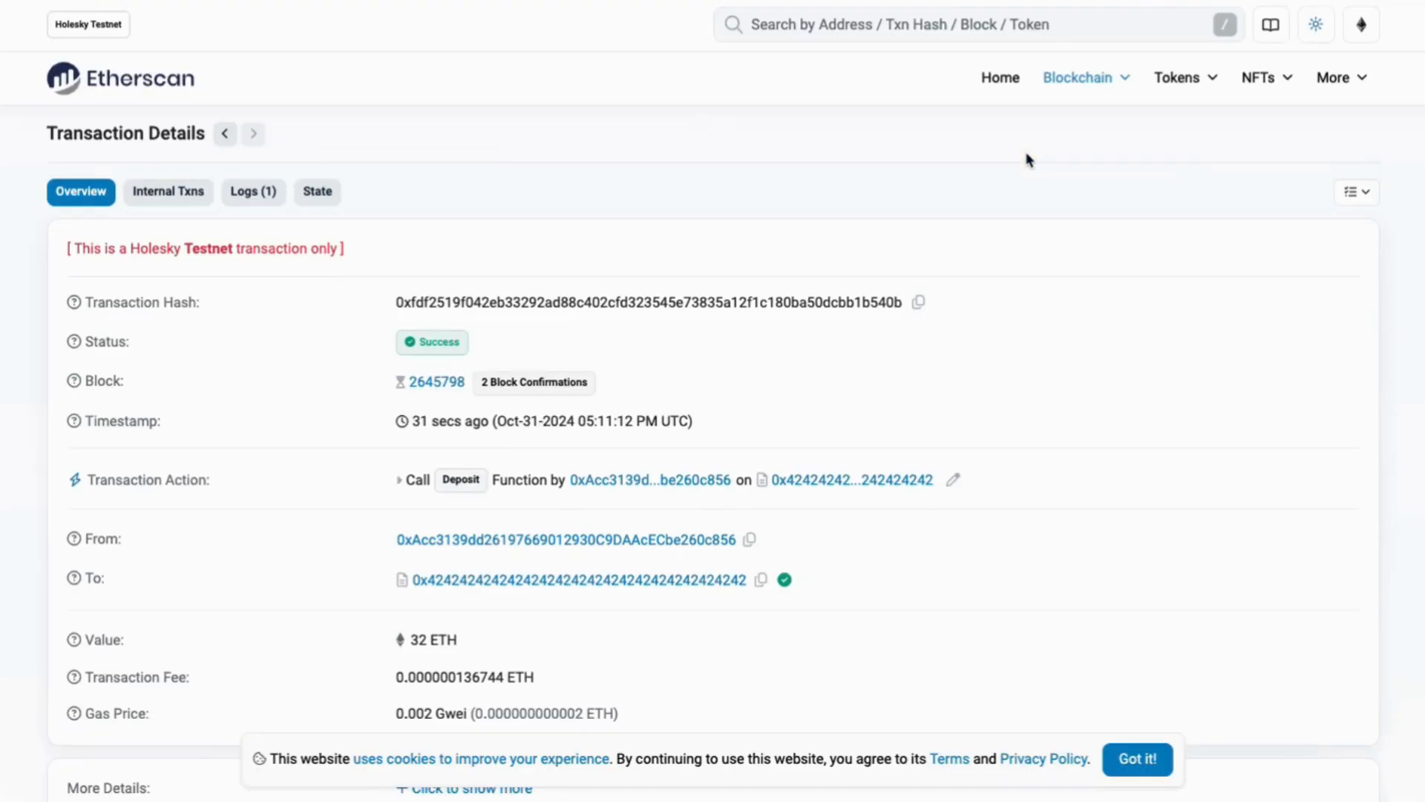
scroll(1038, 368, "down", 4)
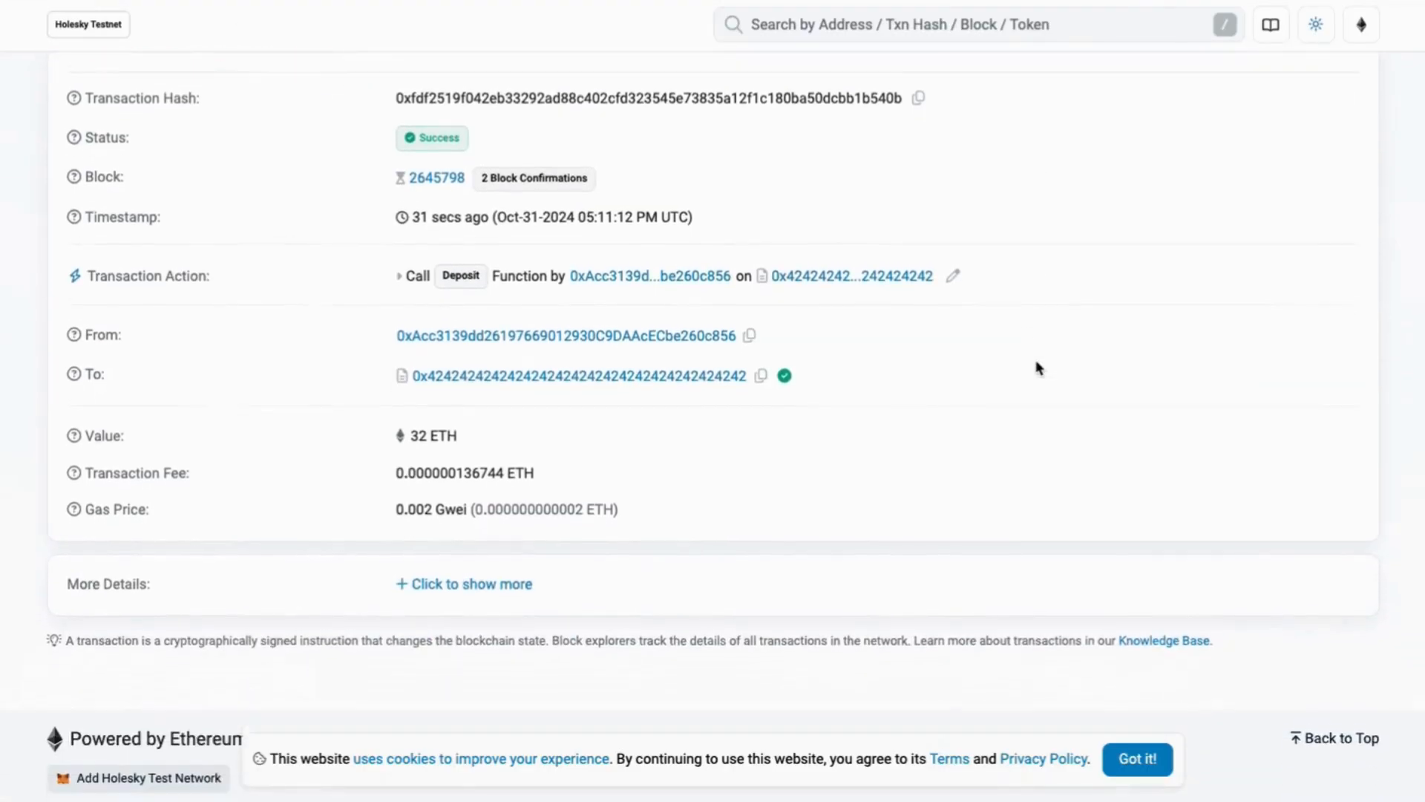